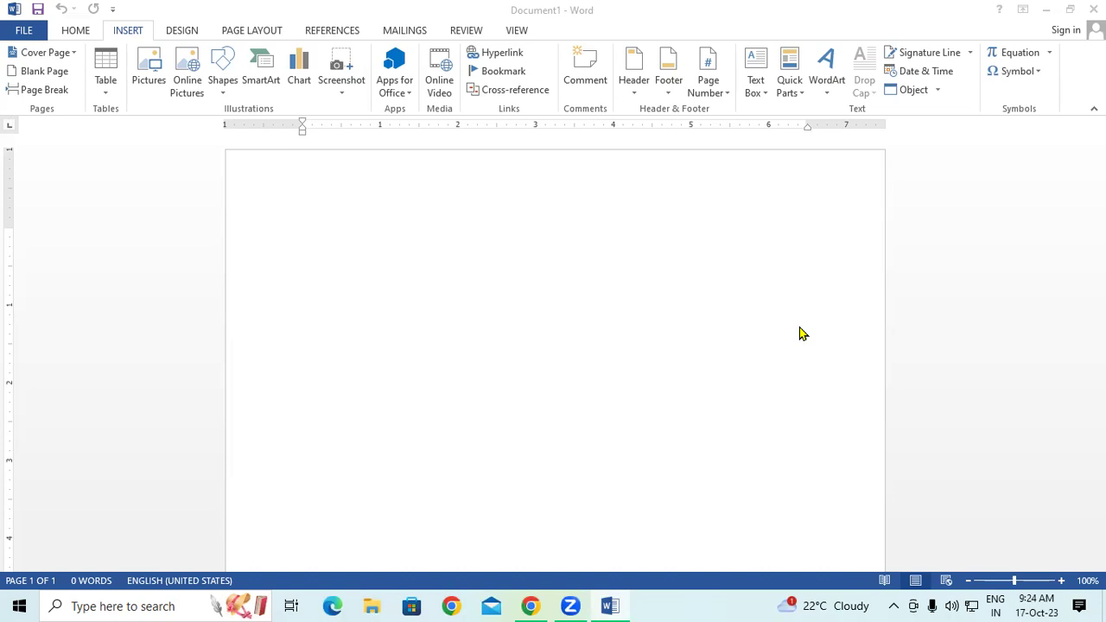
# - Fill the blank page with sample paragraphs using =rand(50)
pyautogui.click(311, 253)
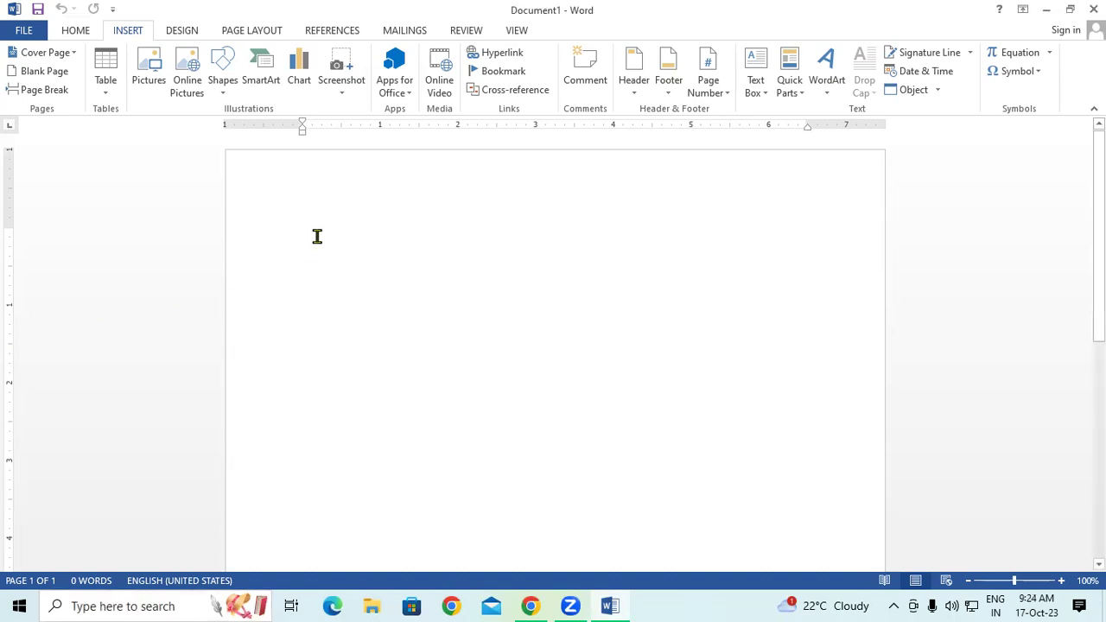
pyautogui.write('=rand')
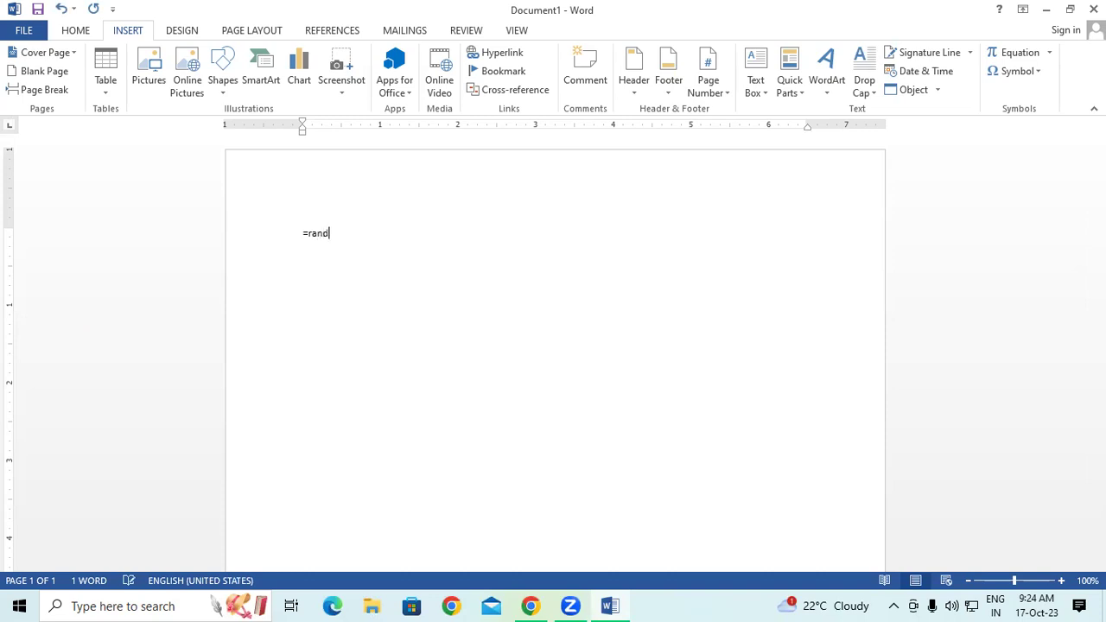
pyautogui.write('(')
pyautogui.write('50)')
pyautogui.press('Return')
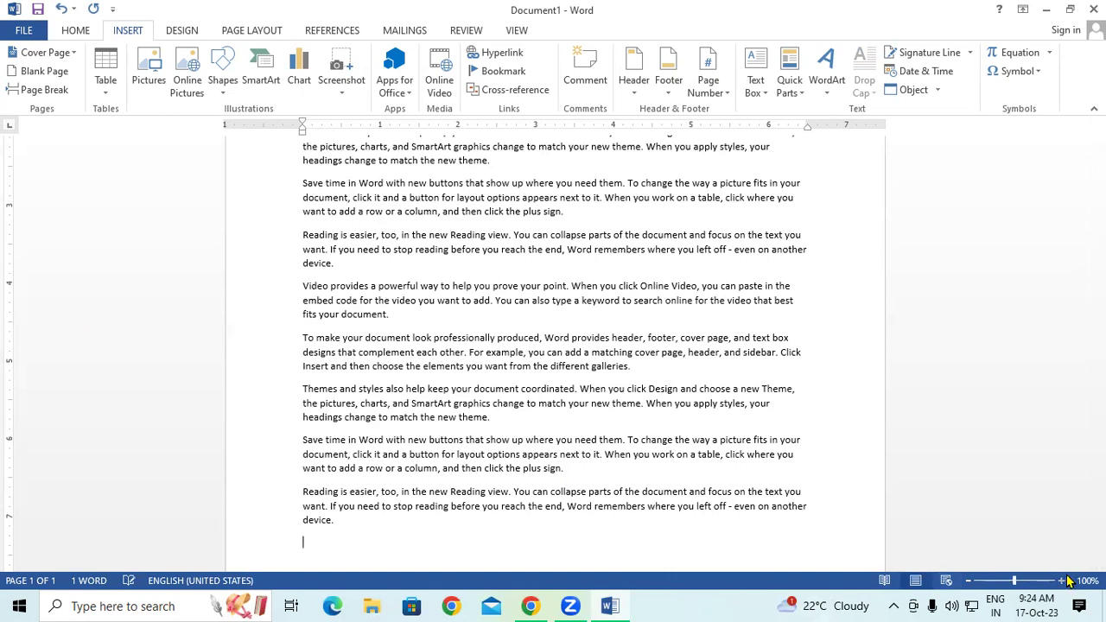
# - Zoom the document view in to 130%
pyautogui.click(1063, 581)
pyautogui.click(1062, 582)
pyautogui.click(1062, 582)
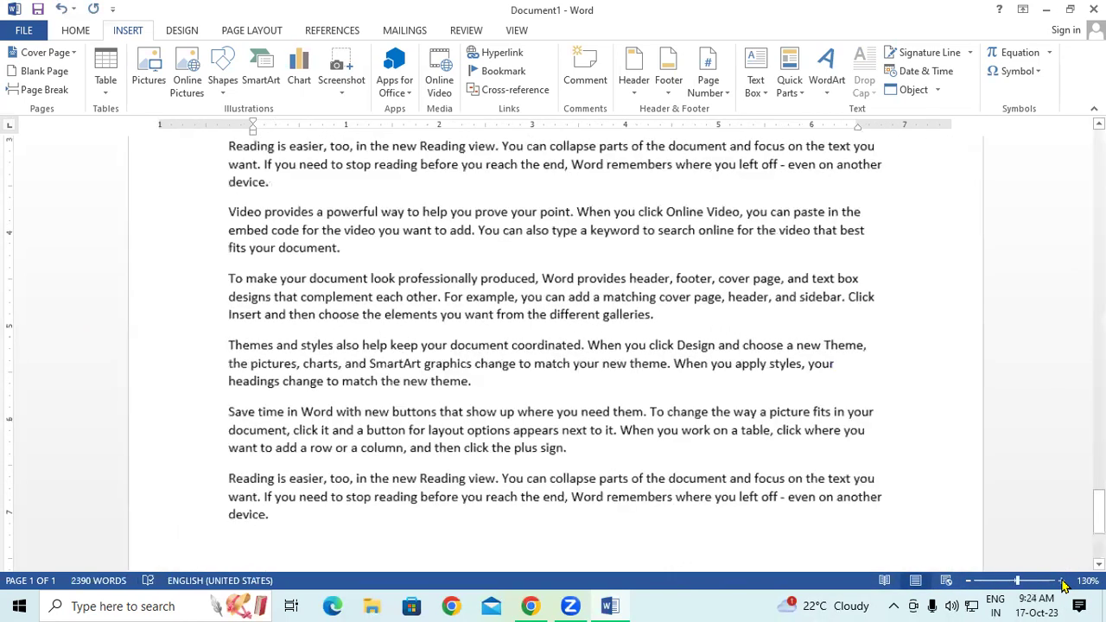
pyautogui.click(725, 411)
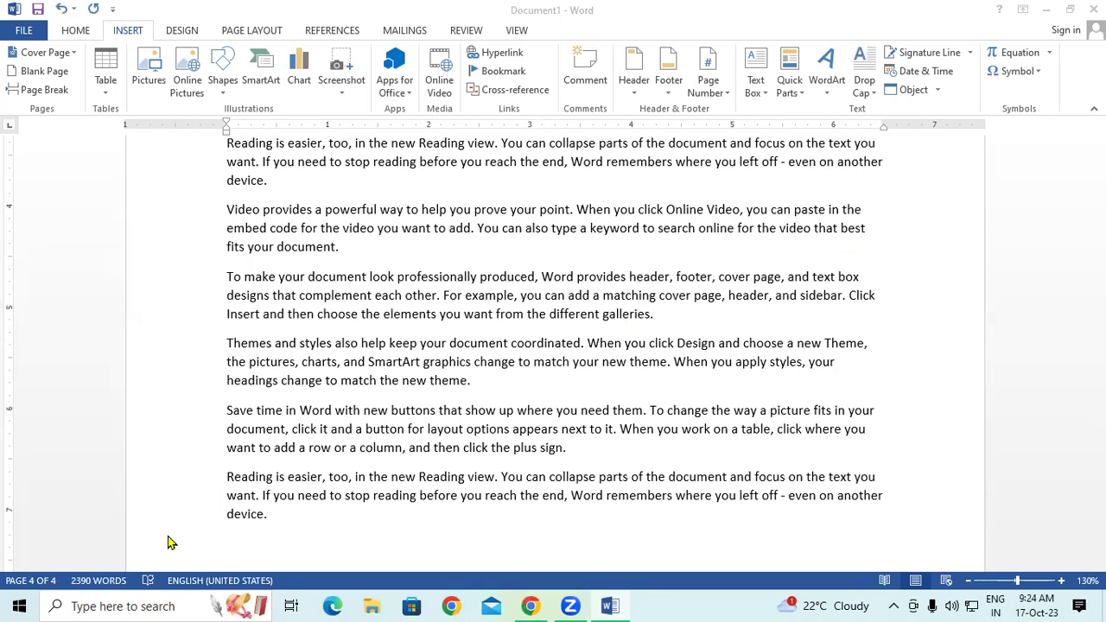
pyautogui.scroll(-3, 509, 475)
pyautogui.scroll(3, 632, 463)
pyautogui.scroll(3, 632, 463)
pyautogui.scroll(3, 631, 464)
pyautogui.scroll(2, 634, 467)
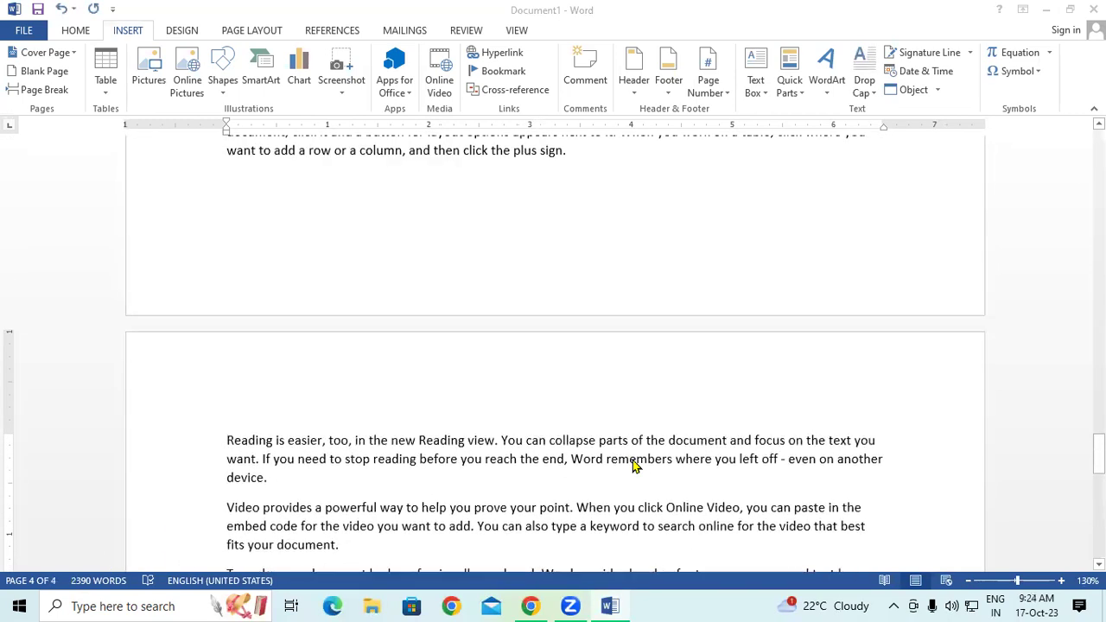
pyautogui.scroll(3, 631, 466)
pyautogui.scroll(3, 631, 466)
pyautogui.scroll(1, 631, 467)
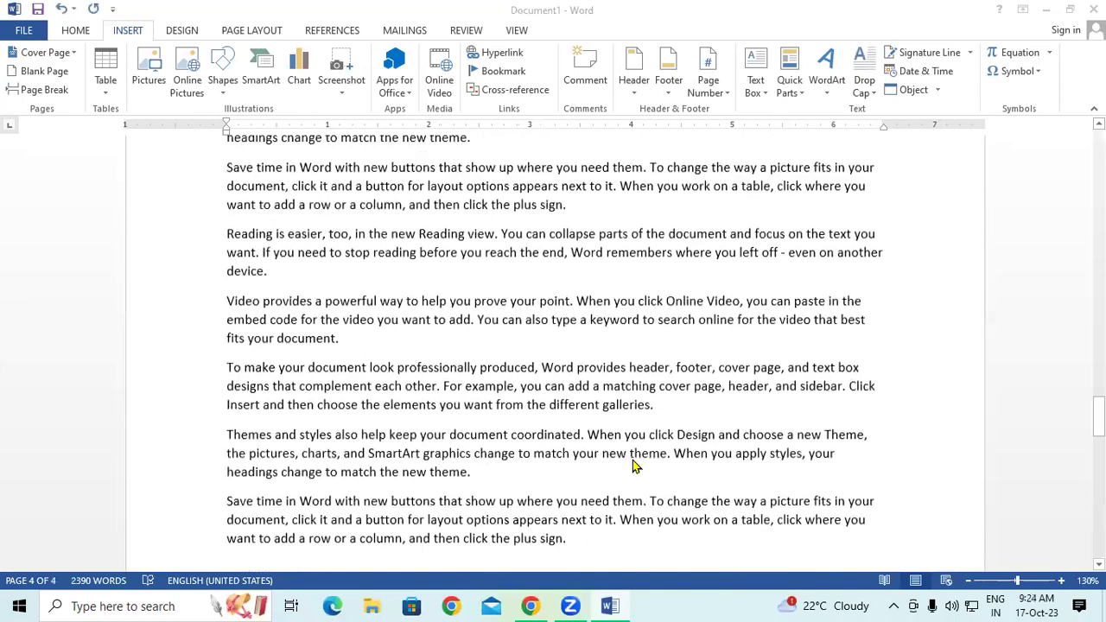
pyautogui.scroll(2, 632, 464)
pyautogui.scroll(2, 631, 464)
pyautogui.scroll(2, 632, 464)
pyautogui.scroll(3, 631, 464)
pyautogui.scroll(4, 631, 467)
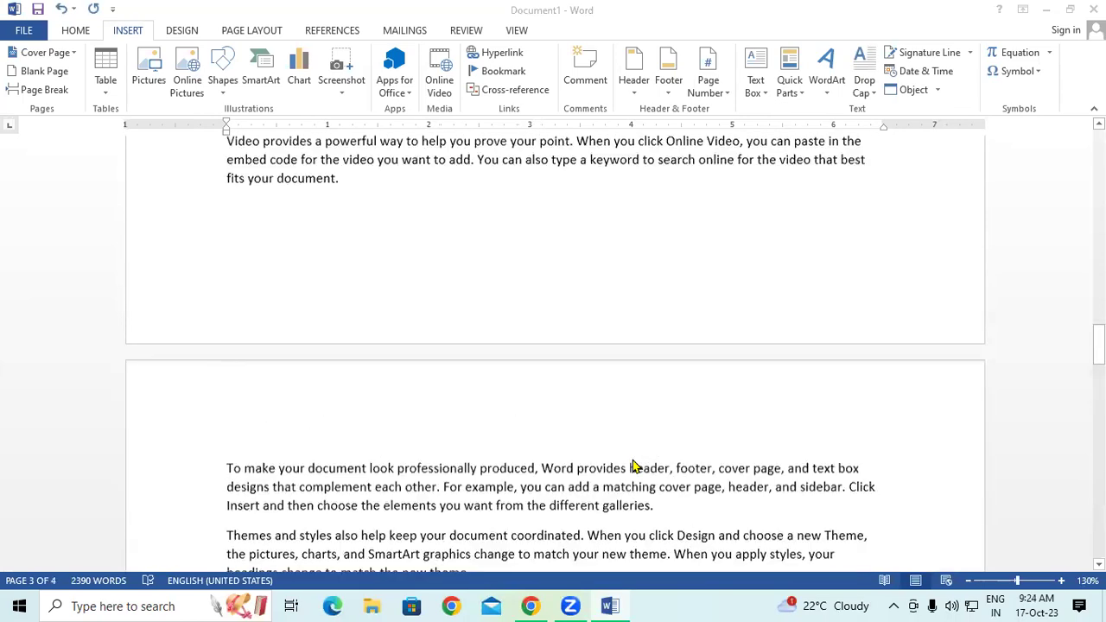
pyautogui.scroll(5, 556, 357)
pyautogui.scroll(3, 555, 358)
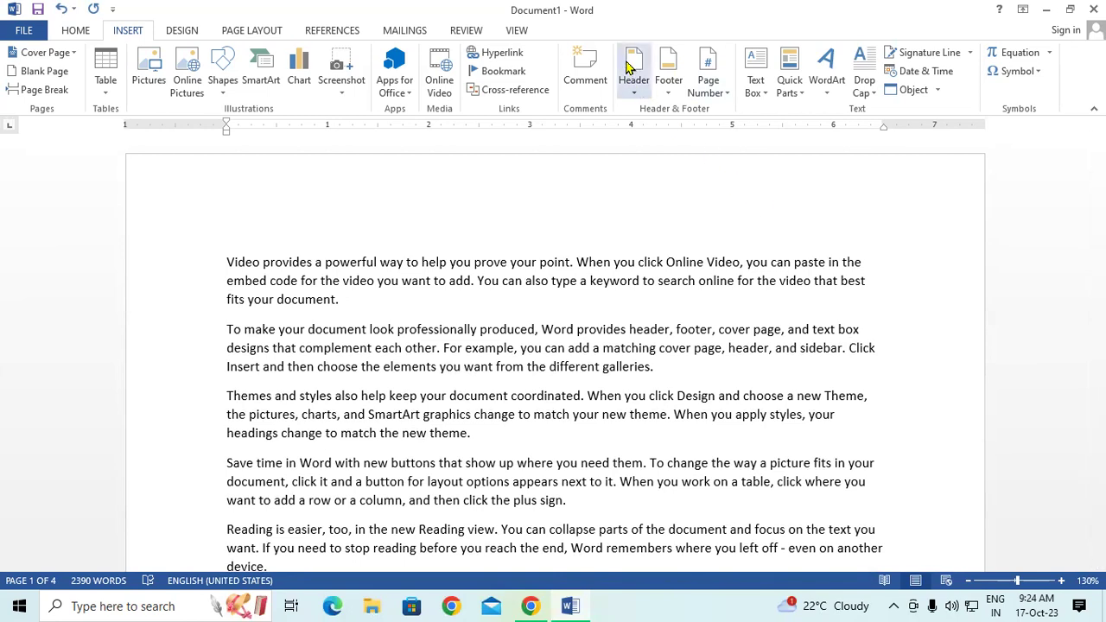
# - Insert the orange Integral header with its [DOCUMENT TITLE] placeholder
pyautogui.click(637, 95)
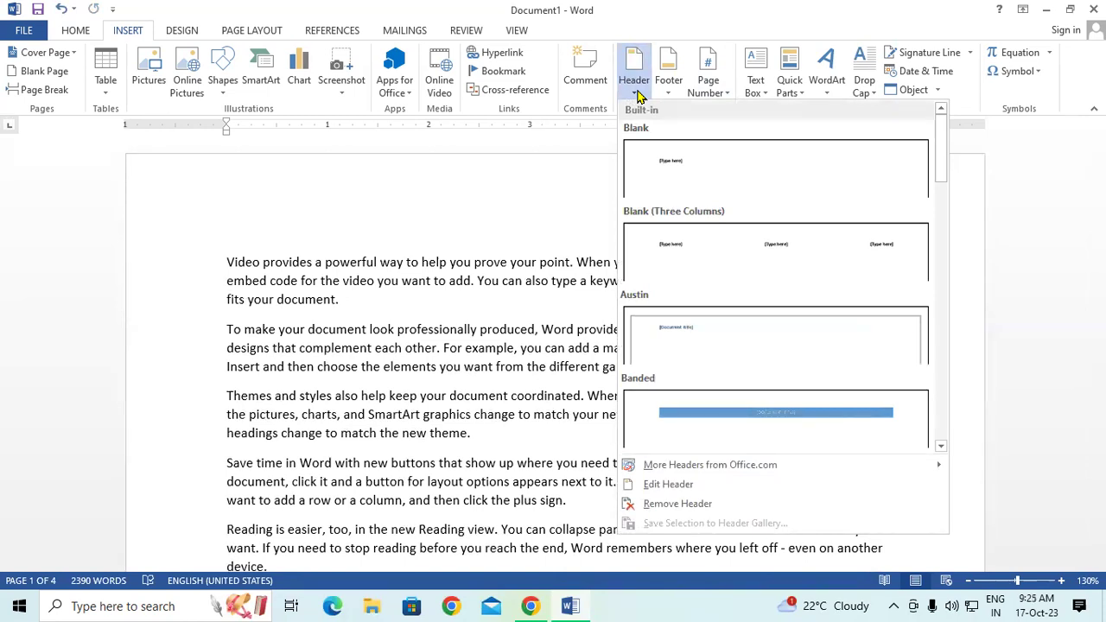
pyautogui.moveTo(940, 148)
pyautogui.mouseDown()
pyautogui.moveTo(951, 374)
pyautogui.moveTo(941, 377)
pyautogui.moveTo(935, 268)
pyautogui.mouseUp()
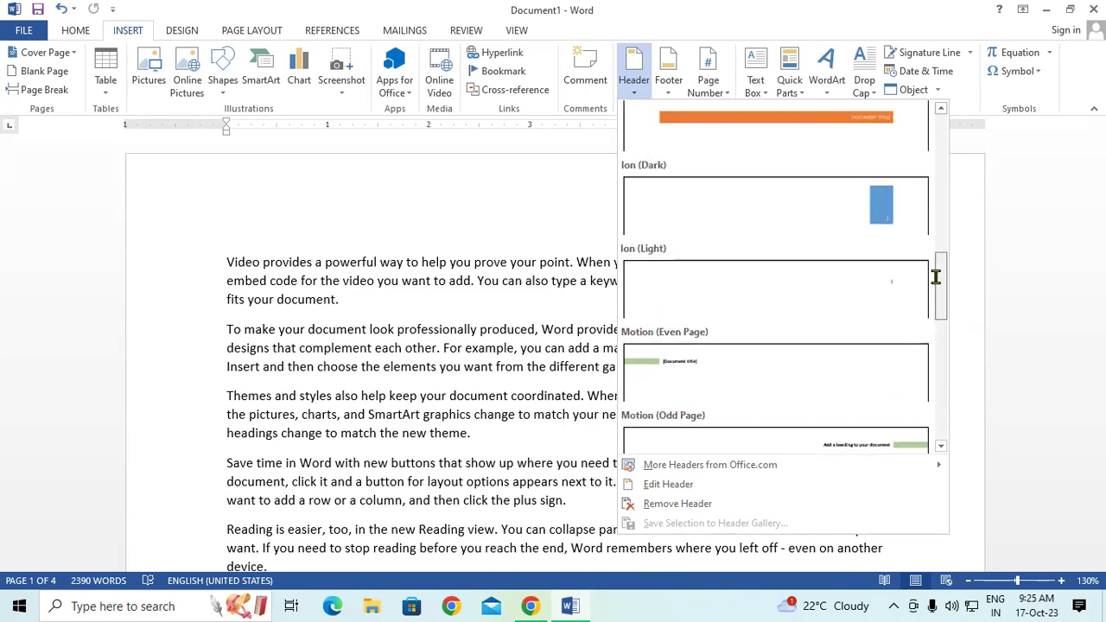
pyautogui.click(797, 183)
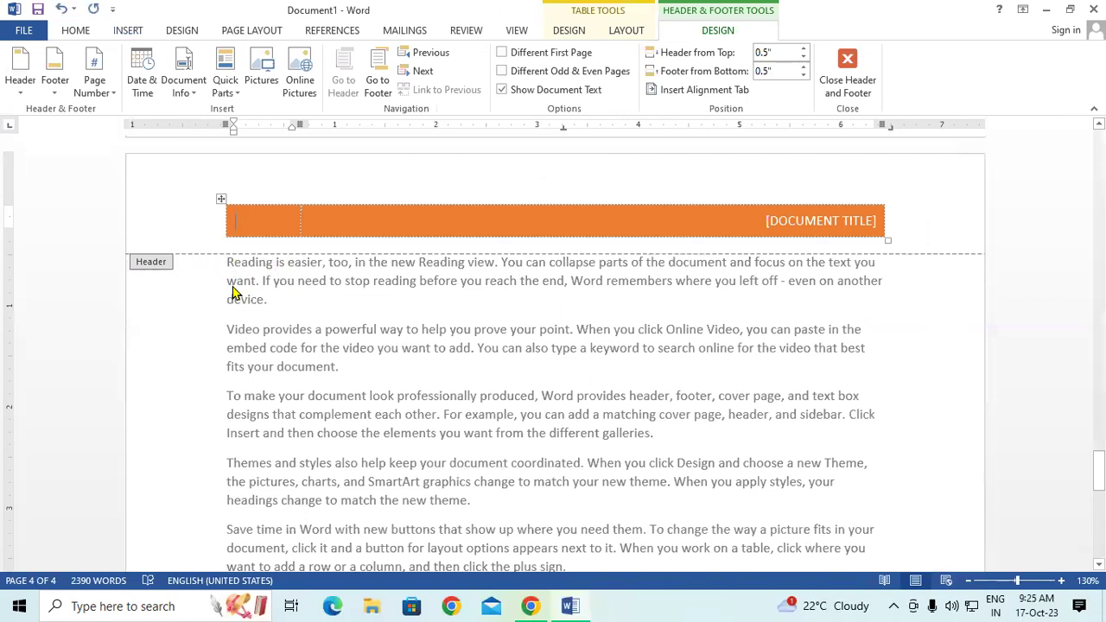
# - Replace the header's title placeholder with 'GAYATRI INSTITUTE OF TECHNOLOGY'
pyautogui.click(397, 220)
pyautogui.click(266, 215)
pyautogui.click(812, 223)
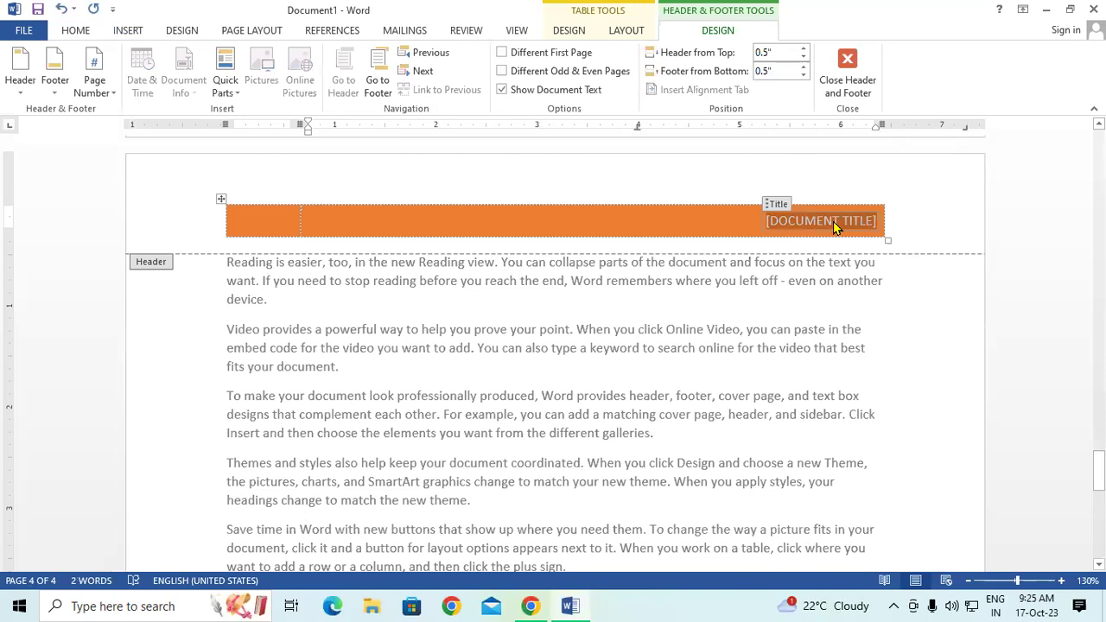
pyautogui.write('GAYATRI INS')
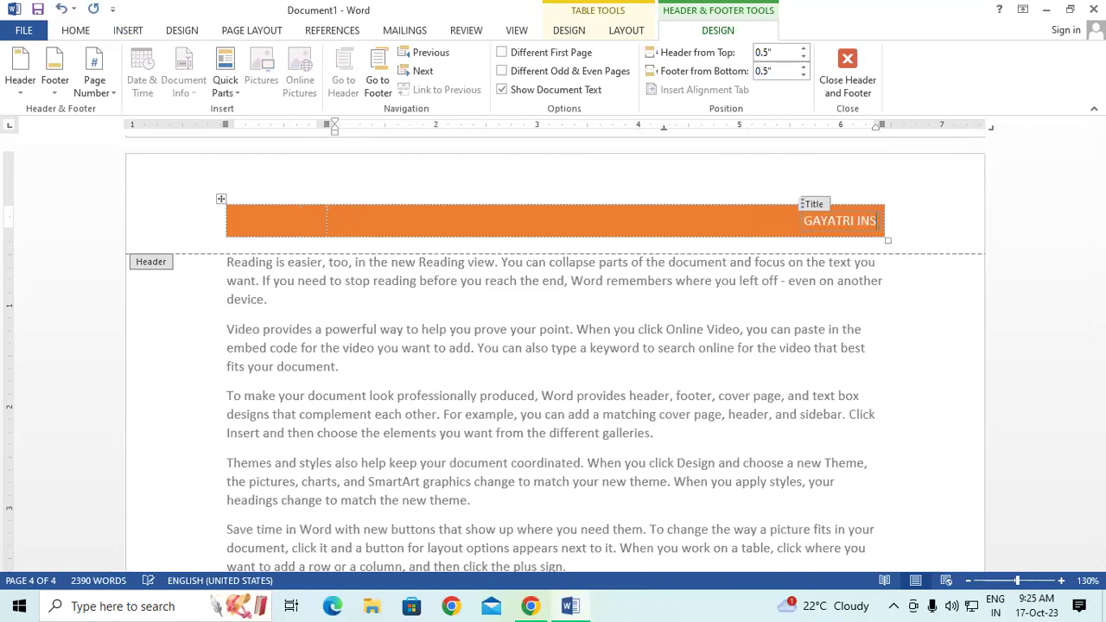
pyautogui.write('TITUTE OF TECHNOLOGY')
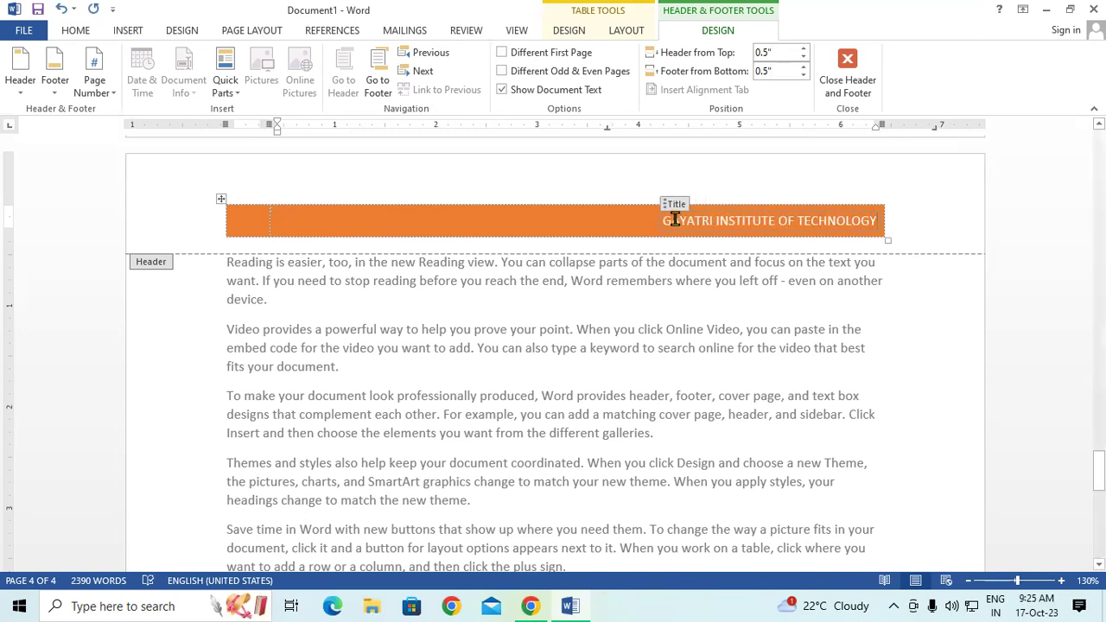
# - Make the header title bold, centred and 22 pt, then close the header
pyautogui.moveTo(670, 220); pyautogui.dragTo(877, 221)
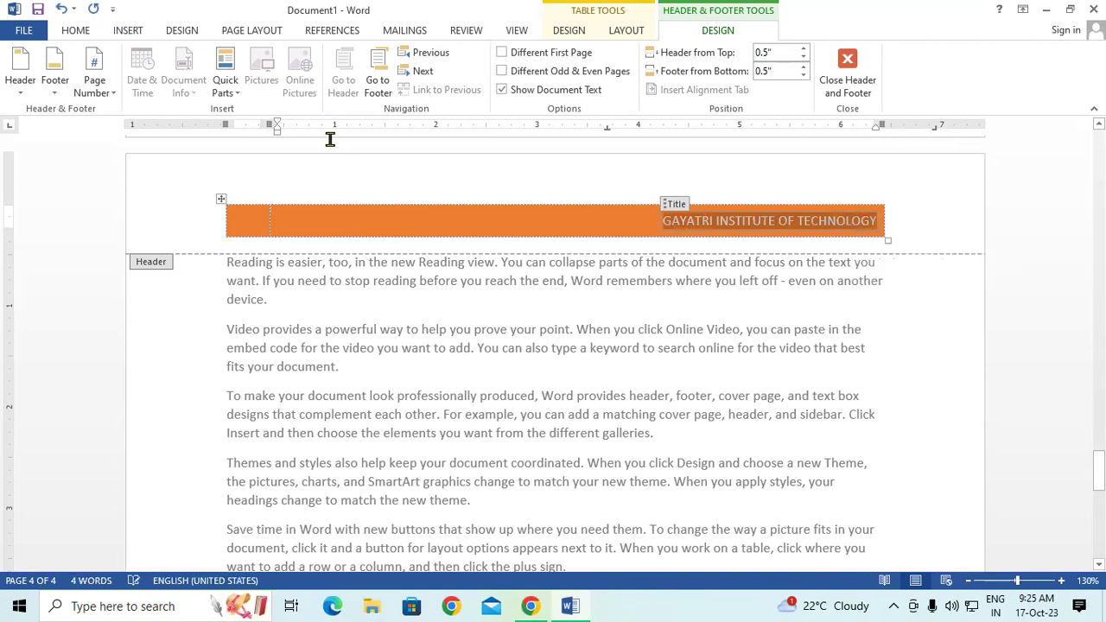
pyautogui.click(78, 32)
pyautogui.click(139, 86)
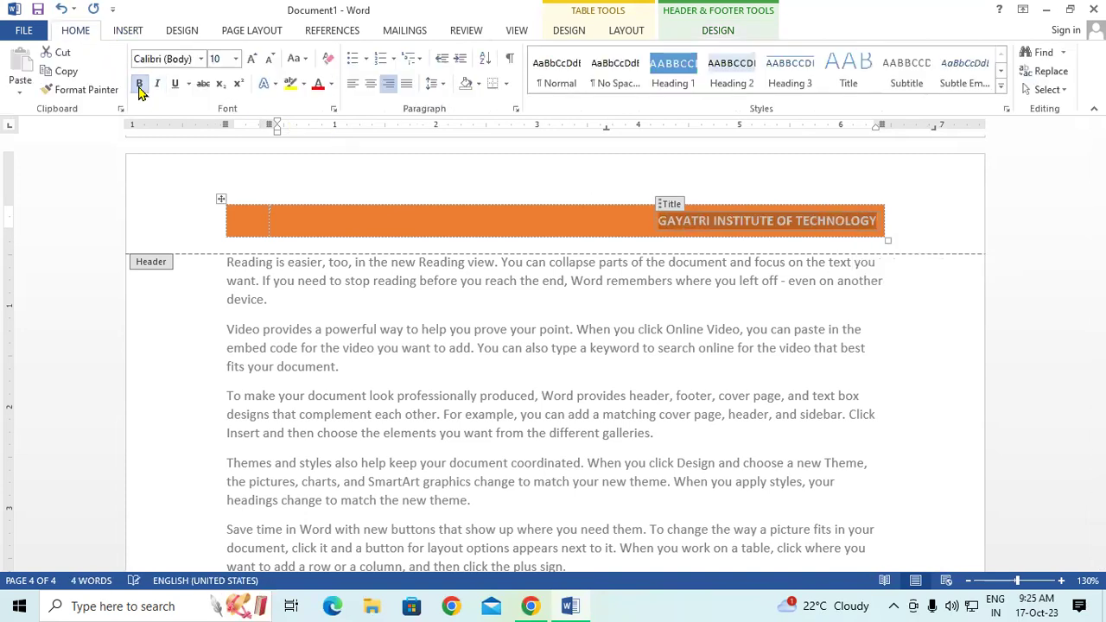
pyautogui.click(371, 85)
pyautogui.click(251, 60)
pyautogui.click(251, 60)
pyautogui.click(252, 61)
pyautogui.click(251, 61)
pyautogui.click(252, 61)
pyautogui.click(251, 61)
pyautogui.click(251, 61)
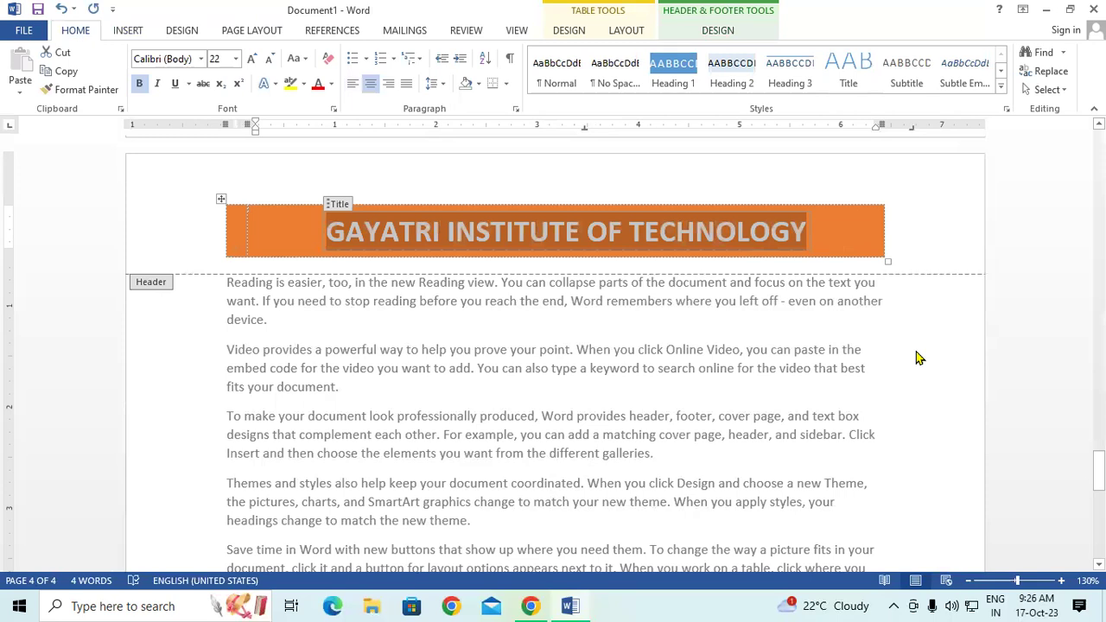
pyautogui.click(705, 32)
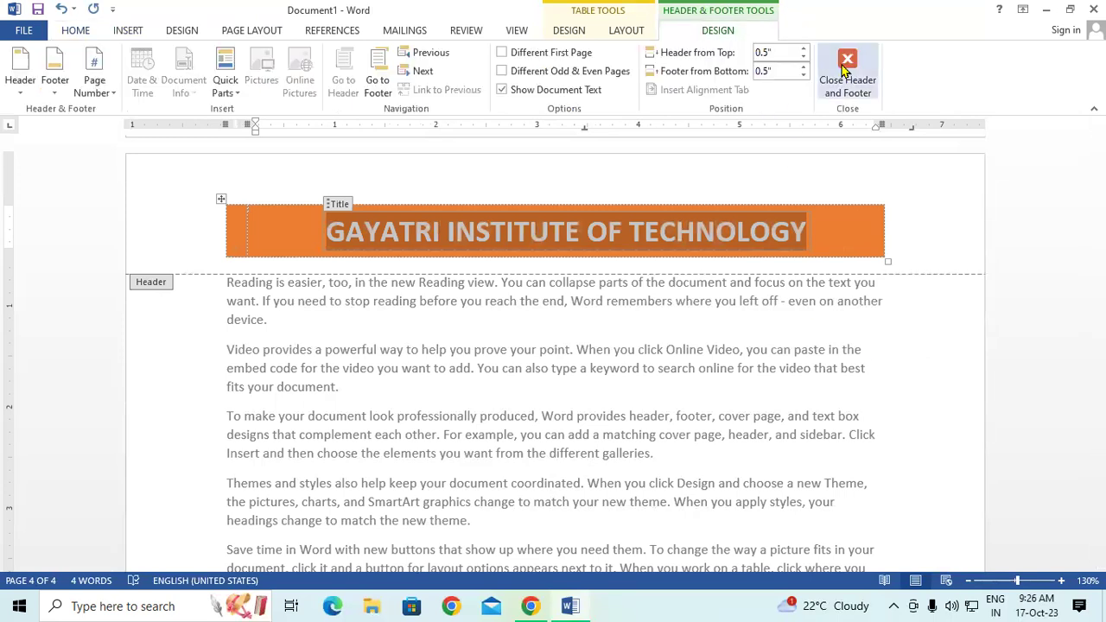
pyautogui.click(846, 69)
# - Scroll through all four pages to check the GAYATRI INSTITUTE OF TECHNOLOGY header on each
pyautogui.moveTo(1097, 503); pyautogui.dragTo(1098, 161)
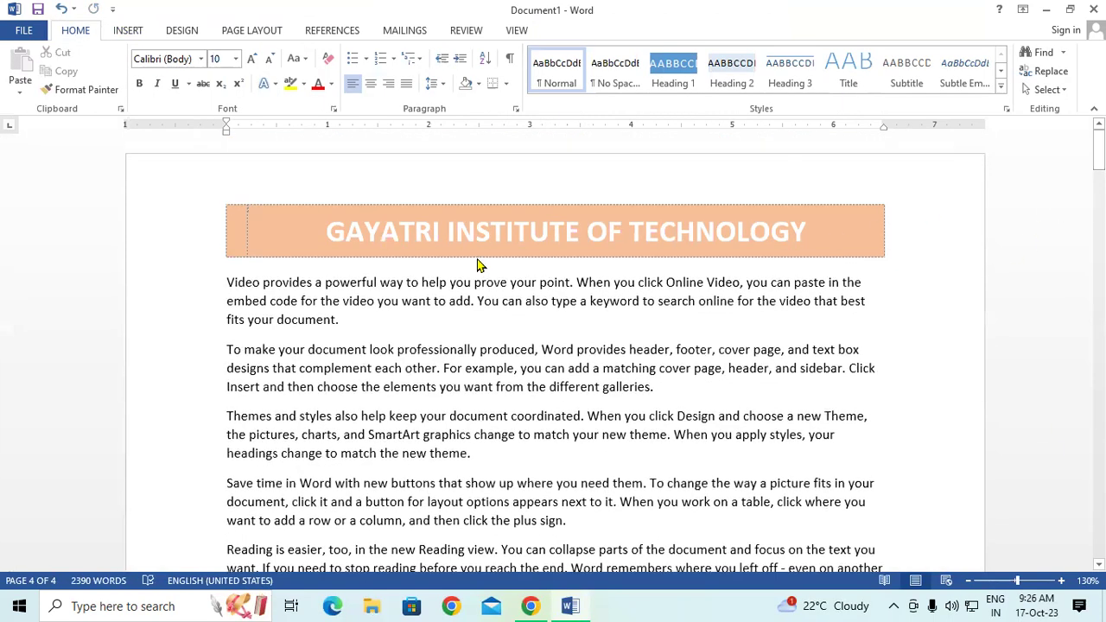
pyautogui.click(847, 320)
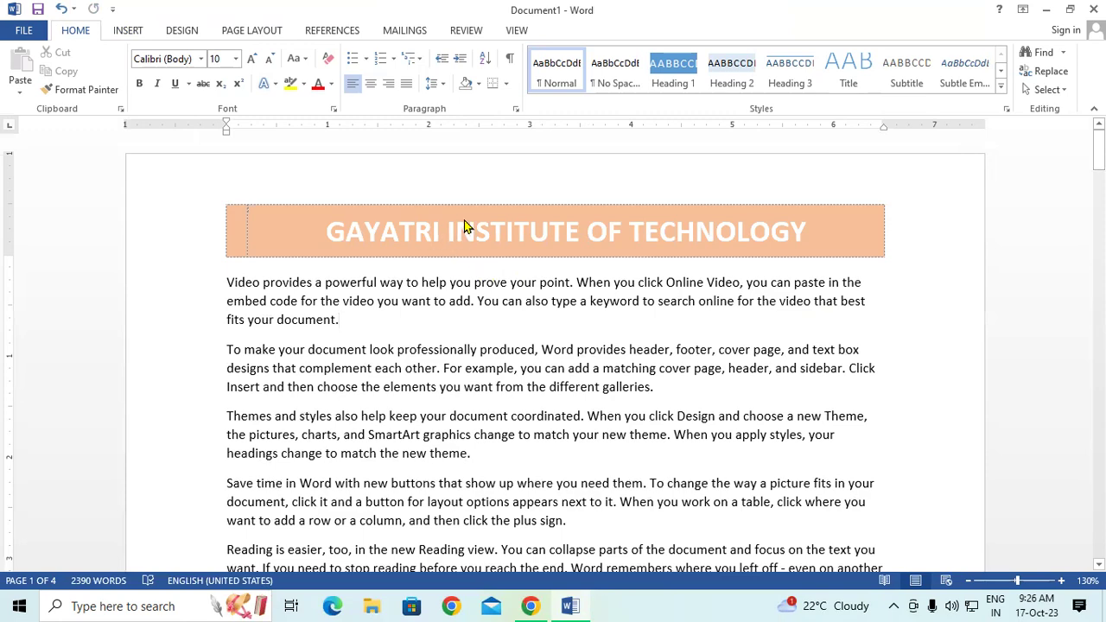
pyautogui.scroll(-8, 463, 223)
pyautogui.scroll(-5, 463, 219)
pyautogui.scroll(-3, 463, 218)
pyautogui.scroll(-4, 463, 219)
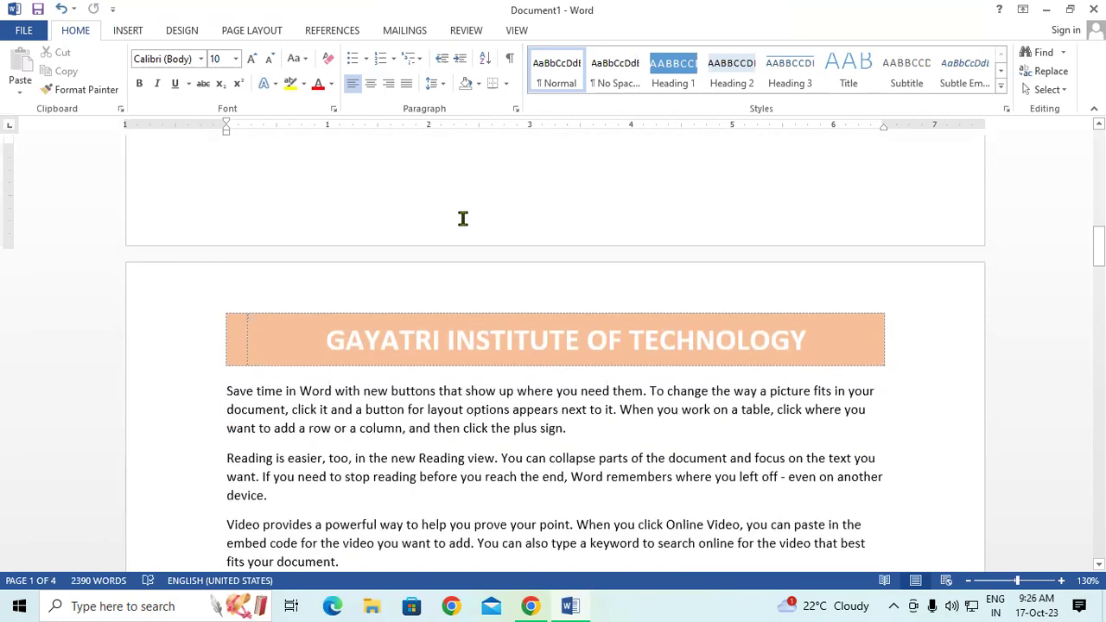
pyautogui.scroll(-2, 463, 218)
pyautogui.scroll(-2, 463, 219)
pyautogui.scroll(-1, 463, 218)
pyautogui.scroll(-2, 463, 219)
pyautogui.scroll(12, 463, 218)
pyautogui.scroll(-3, 463, 218)
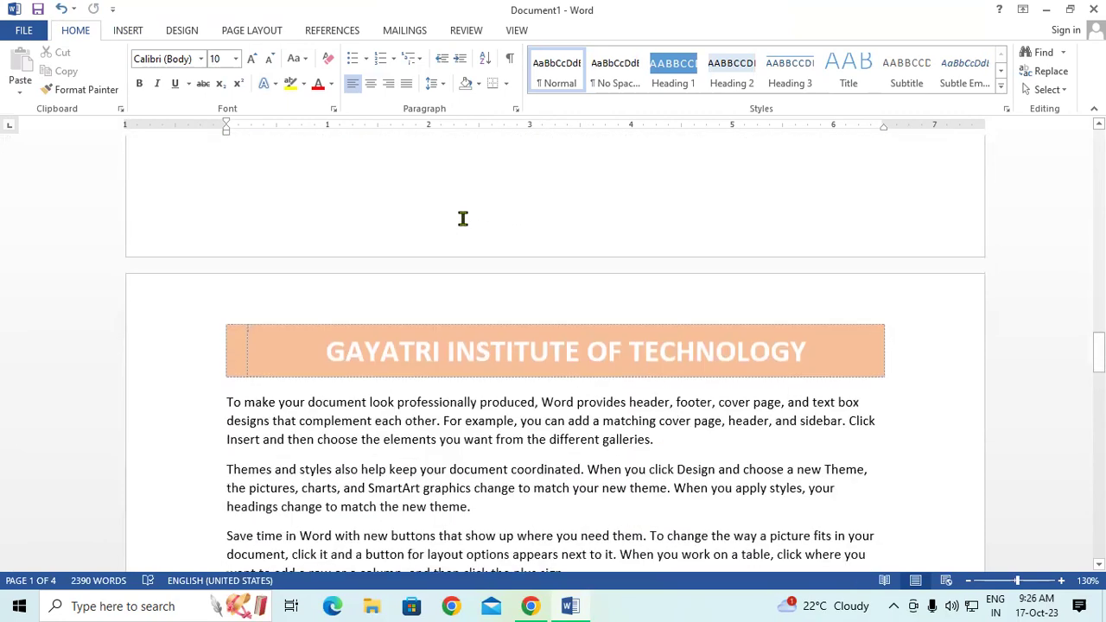
pyautogui.scroll(-1, 463, 218)
pyautogui.scroll(-4, 463, 218)
pyautogui.scroll(-4, 463, 219)
pyautogui.scroll(-1, 463, 218)
pyautogui.scroll(-4, 463, 219)
pyautogui.scroll(-2, 463, 219)
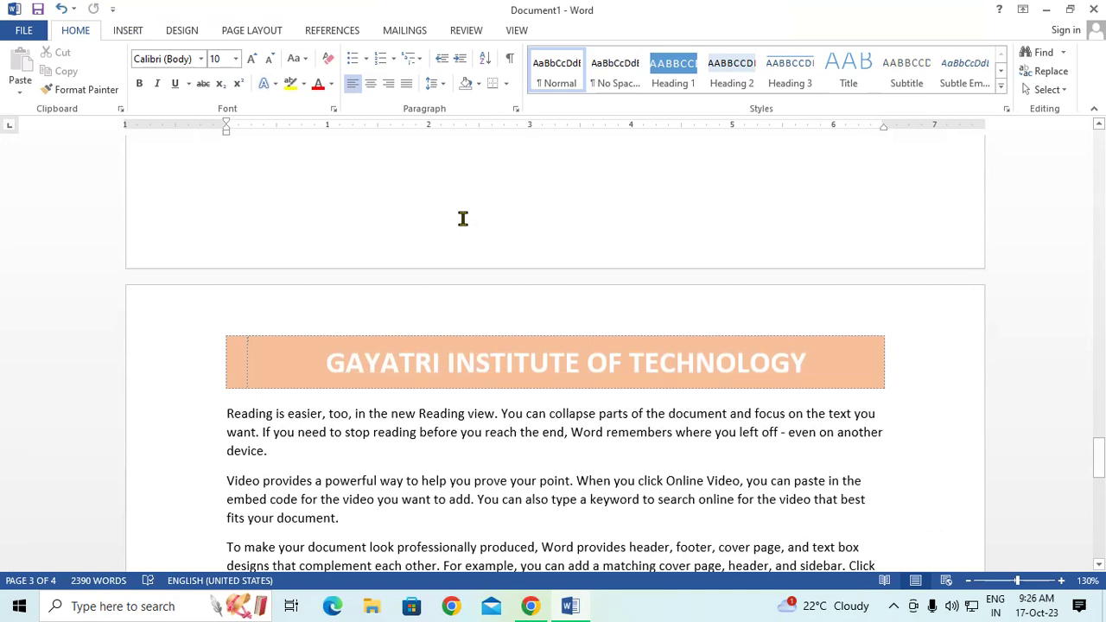
pyautogui.scroll(-4, 463, 226)
pyautogui.scroll(-1, 424, 309)
pyautogui.scroll(-2, 378, 390)
pyautogui.scroll(-1, 377, 390)
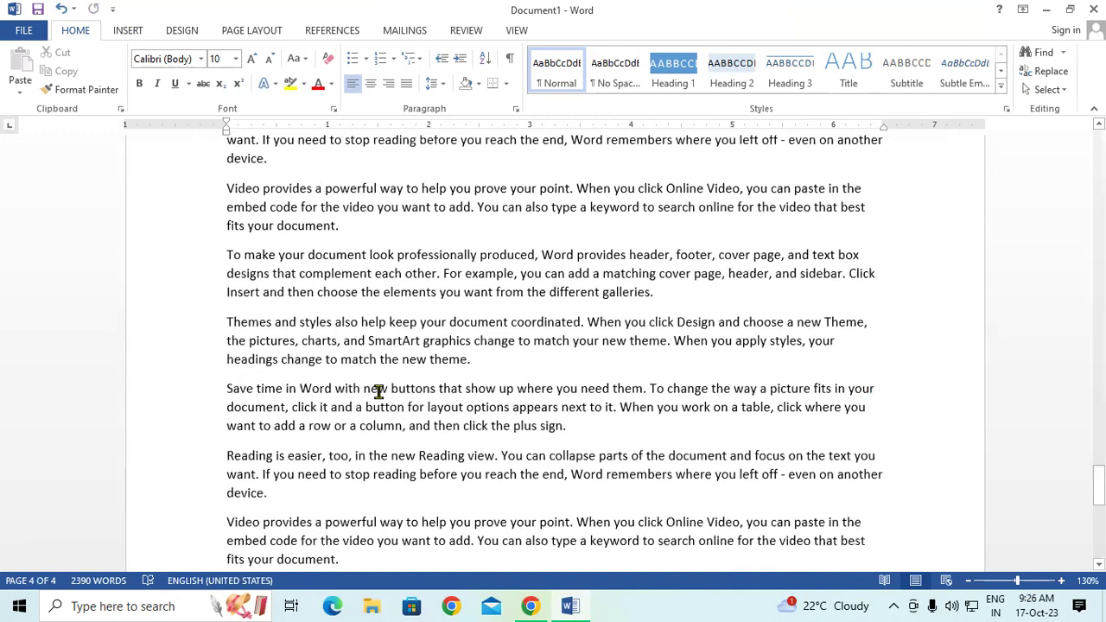
pyautogui.scroll(7, 377, 390)
# - Replace the header title with 'GIT' and close the header
pyautogui.doubleClick(550, 314)
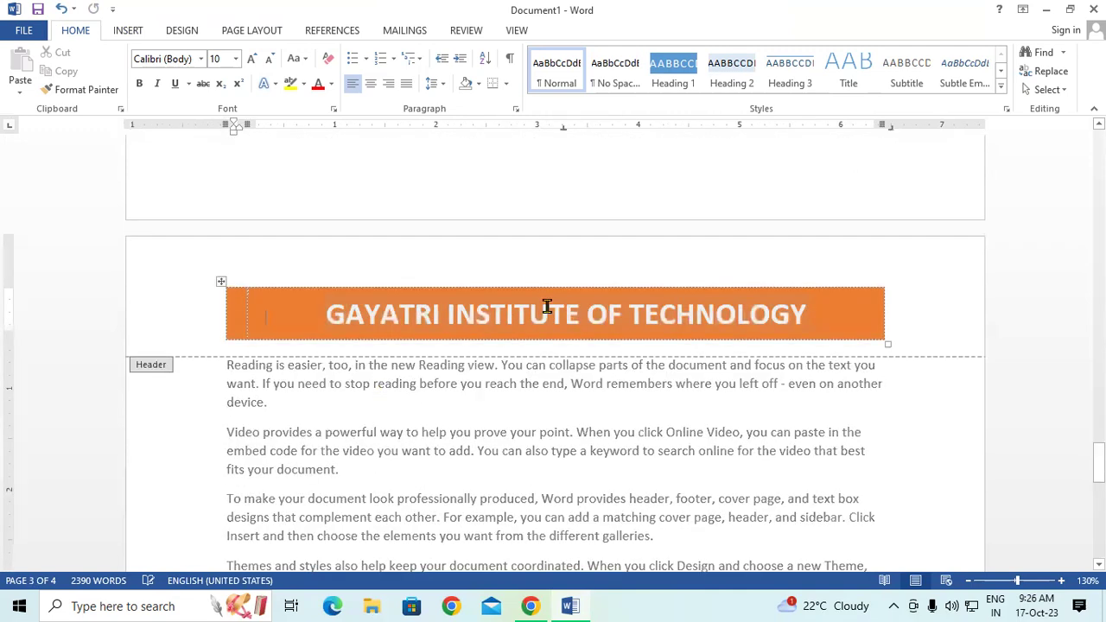
pyautogui.moveTo(326, 313); pyautogui.dragTo(711, 322)
pyautogui.moveTo(799, 314); pyautogui.dragTo(799, 323)
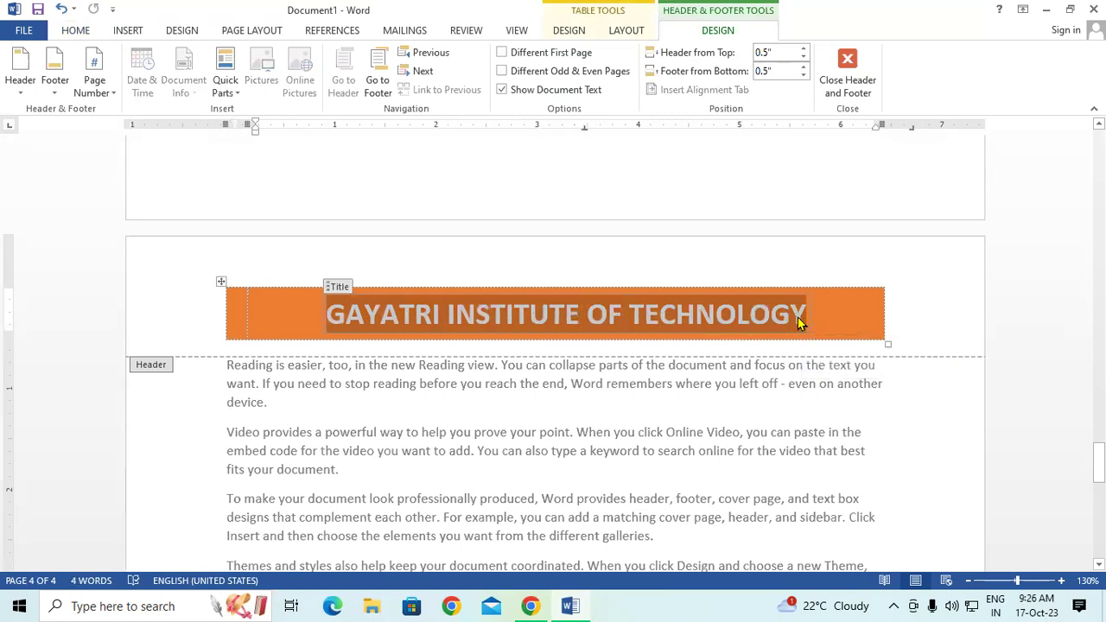
pyautogui.write('GIT')
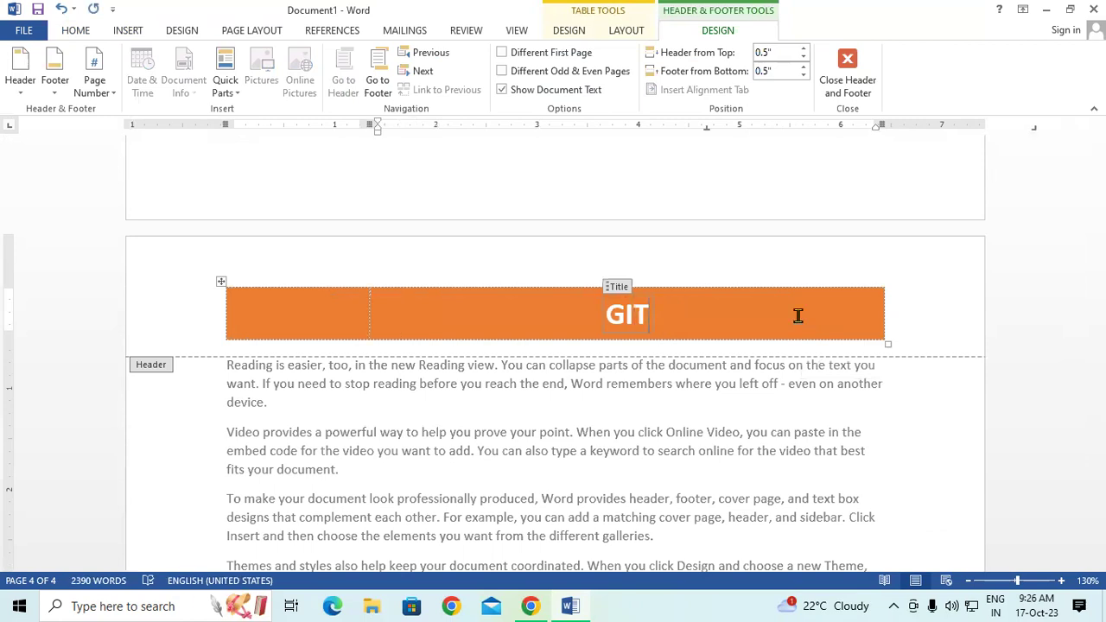
pyautogui.click(847, 86)
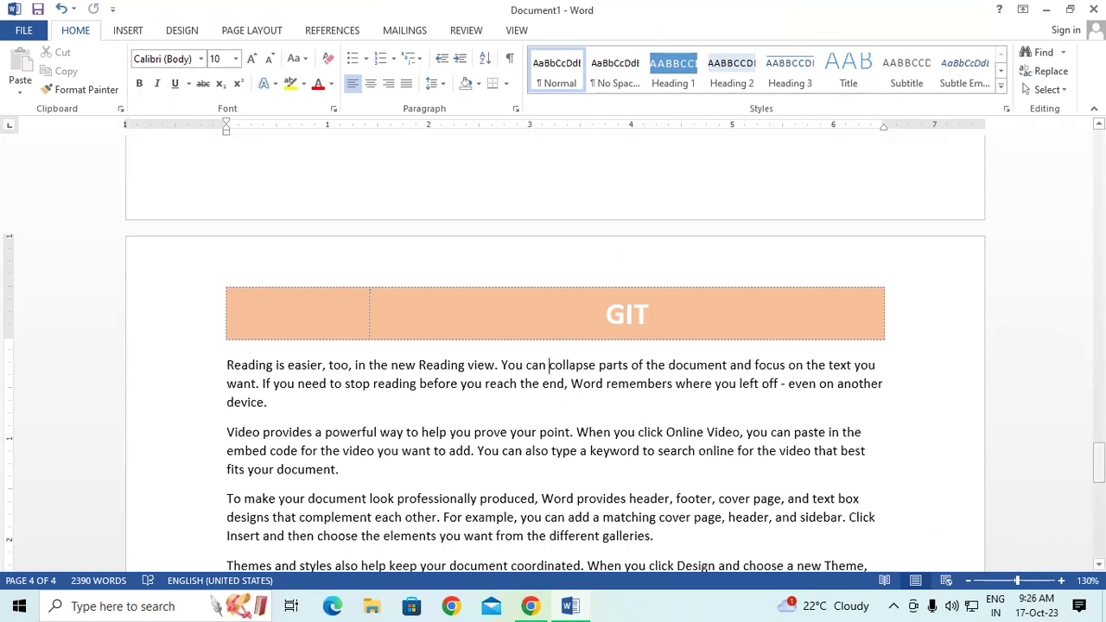
# - Scroll back up to page 1 of the document
pyautogui.scroll(2, 1099, 124)
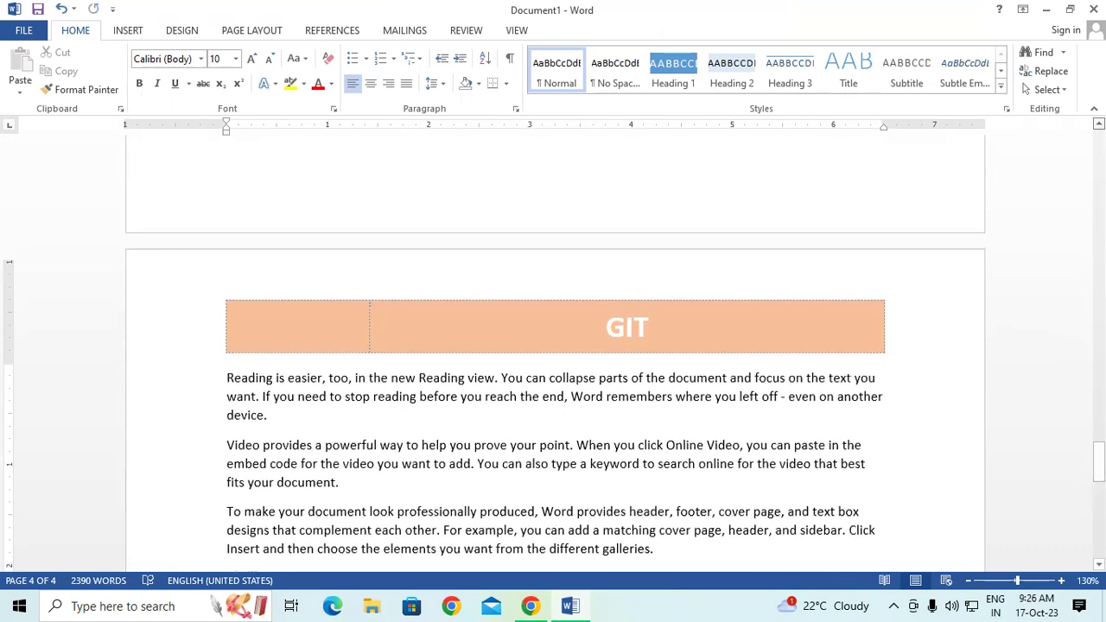
pyautogui.scroll(1, 553, 352)
pyautogui.scroll(1, 553, 352)
pyautogui.scroll(1, 553, 352)
pyautogui.scroll(1, 553, 352)
pyautogui.scroll(1, 553, 353)
pyautogui.scroll(1, 553, 352)
pyautogui.scroll(1, 553, 353)
pyautogui.scroll(1, 552, 352)
pyautogui.scroll(1, 553, 352)
pyautogui.scroll(1, 553, 352)
pyautogui.scroll(1, 553, 352)
pyautogui.scroll(1, 553, 353)
pyautogui.scroll(1, 553, 353)
pyautogui.scroll(1, 553, 352)
pyautogui.scroll(1, 552, 352)
pyautogui.scroll(1, 553, 353)
pyautogui.scroll(1, 552, 353)
pyautogui.scroll(1, 552, 352)
pyautogui.scroll(1, 553, 352)
pyautogui.scroll(1, 553, 352)
pyautogui.scroll(1, 553, 353)
pyautogui.scroll(1, 553, 352)
pyautogui.scroll(1, 552, 353)
pyautogui.scroll(1, 553, 353)
pyautogui.scroll(1, 552, 352)
pyautogui.scroll(1, 553, 352)
pyautogui.scroll(1, 553, 353)
pyautogui.scroll(1, 553, 352)
pyautogui.scroll(1, 553, 352)
pyautogui.scroll(1, 552, 352)
pyautogui.scroll(1, 553, 352)
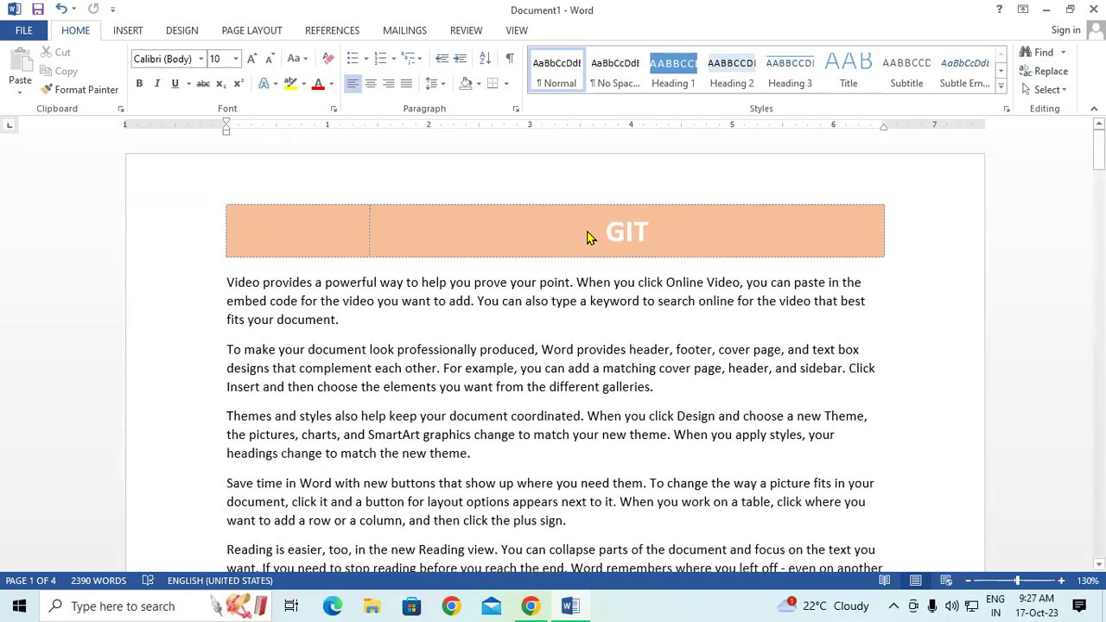
# - Remove the orange GIT header using Insert > Header > Remove Header
pyautogui.click(128, 31)
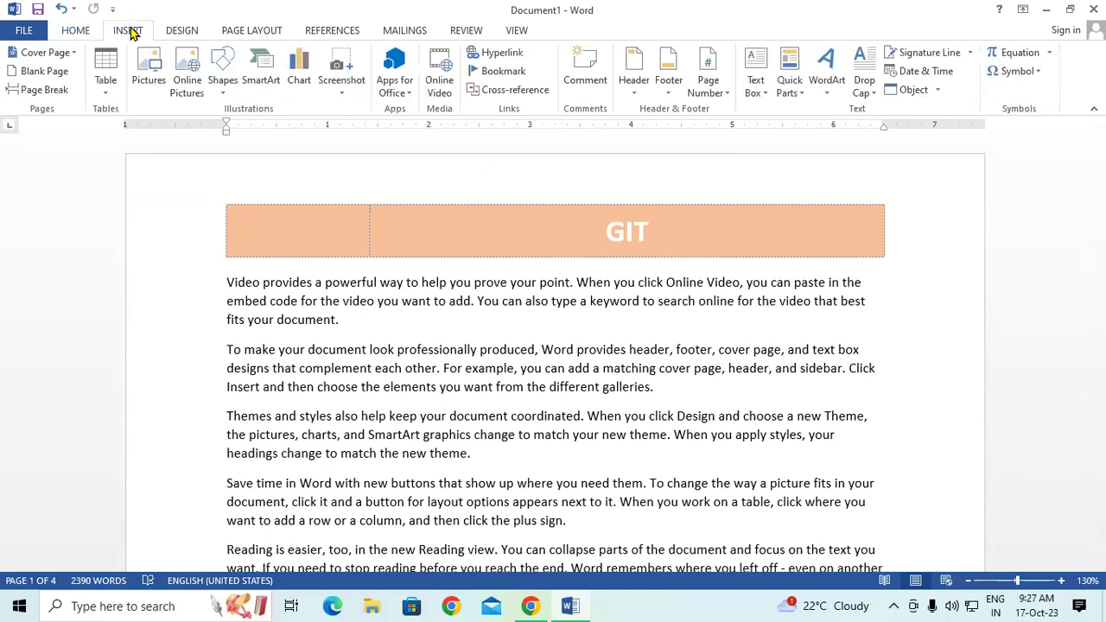
pyautogui.click(633, 82)
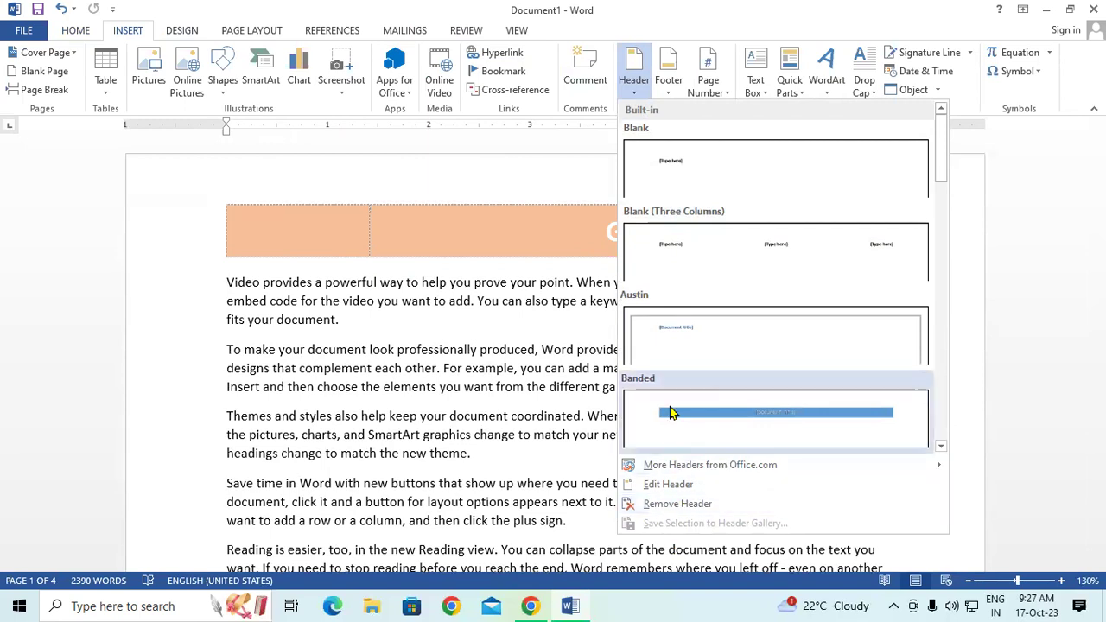
pyautogui.click(669, 485)
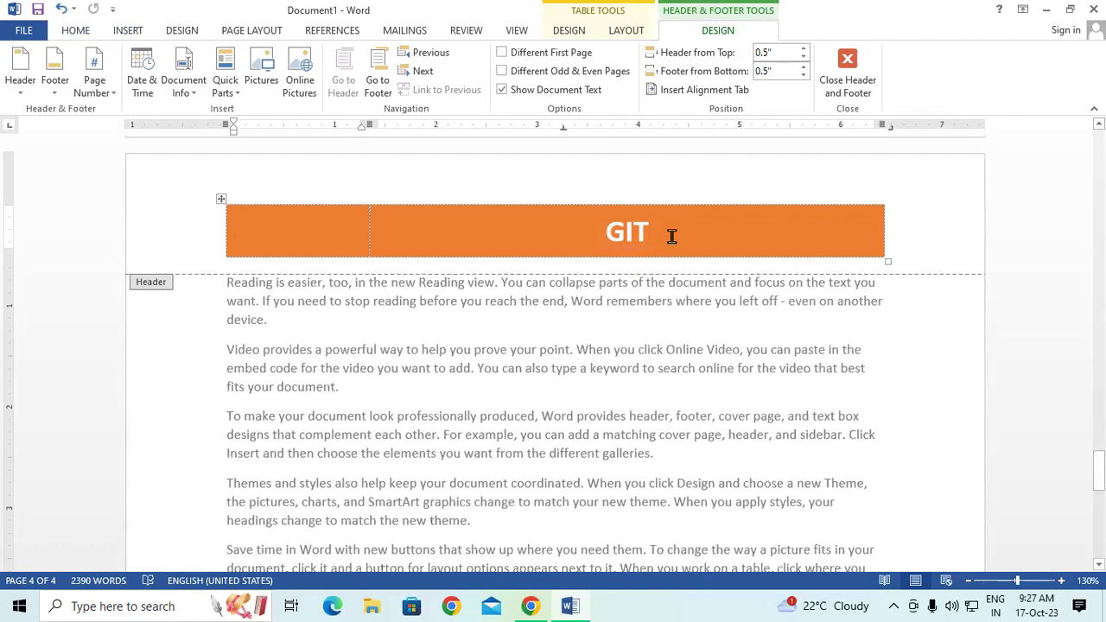
pyautogui.click(851, 73)
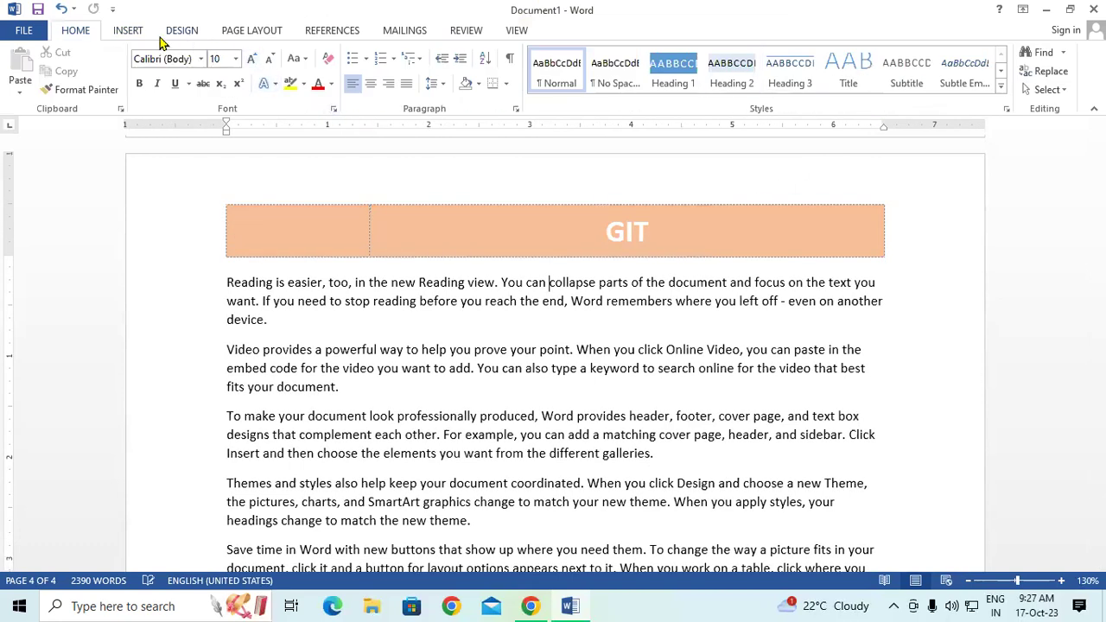
pyautogui.click(129, 31)
pyautogui.click(635, 91)
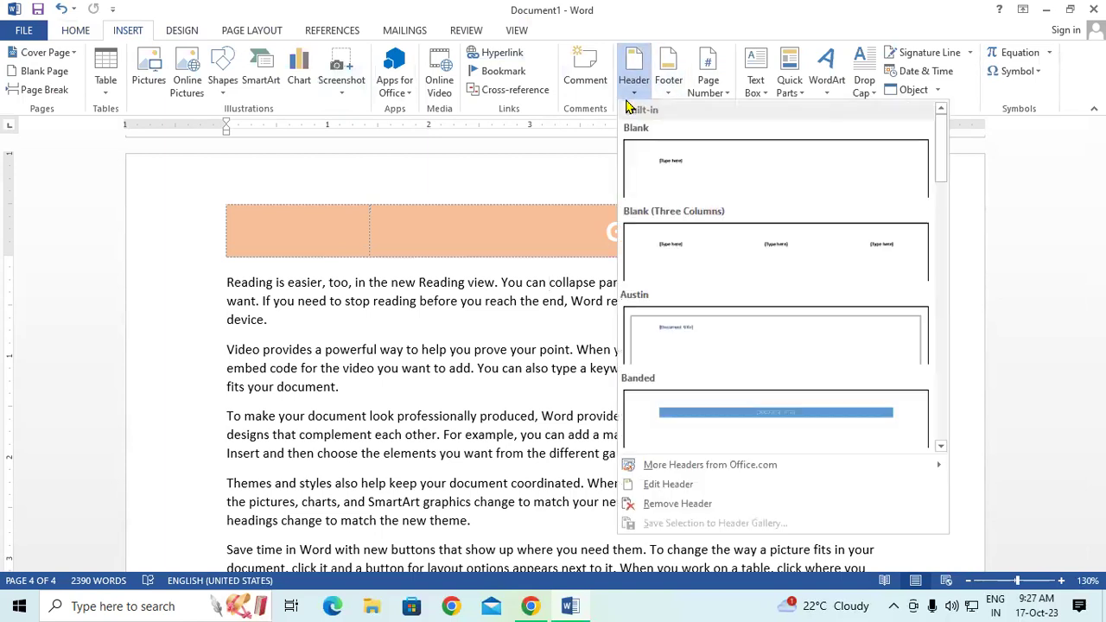
pyautogui.click(695, 510)
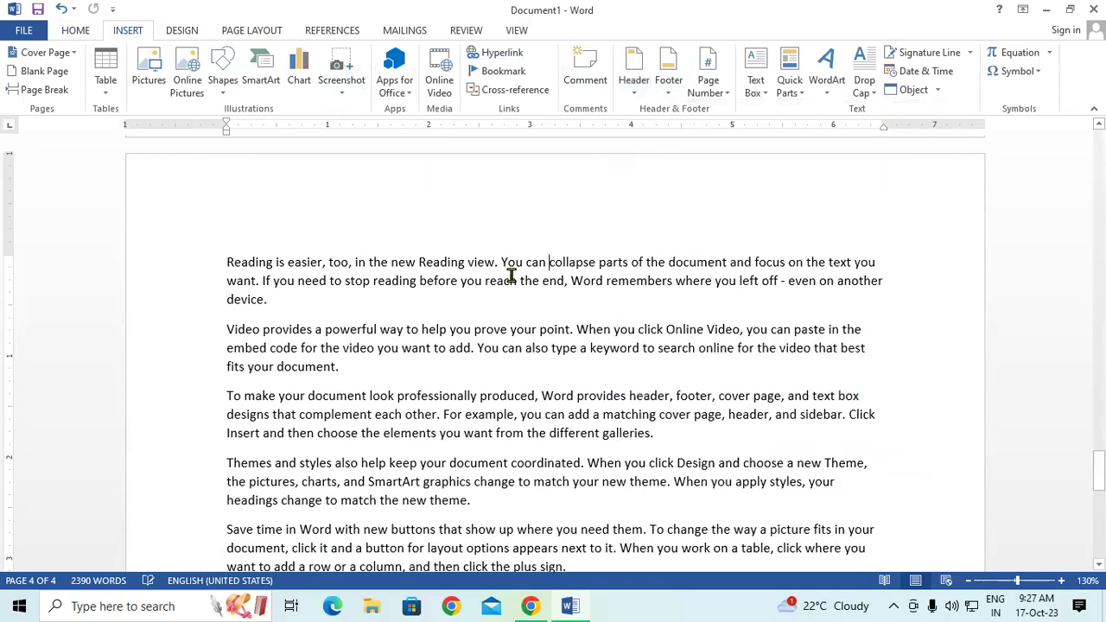
pyautogui.click(221, 260)
# - Add a centred, enlarged 'Gayatri Institute of Technology' header and close header editing
pyautogui.doubleClick(256, 213)
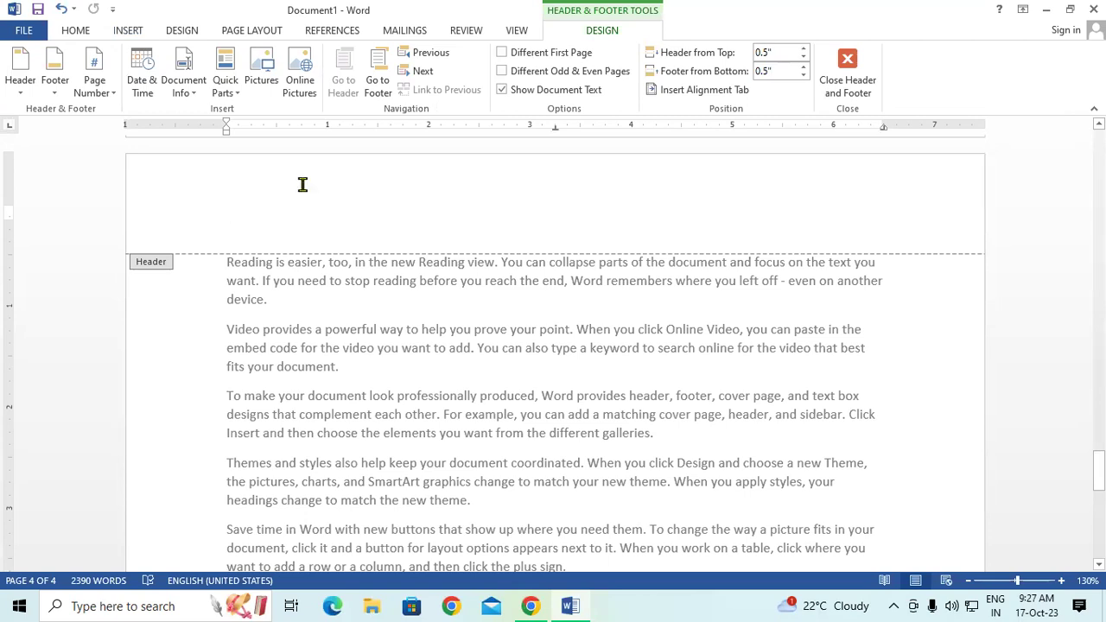
pyautogui.write('Gayatri IN')
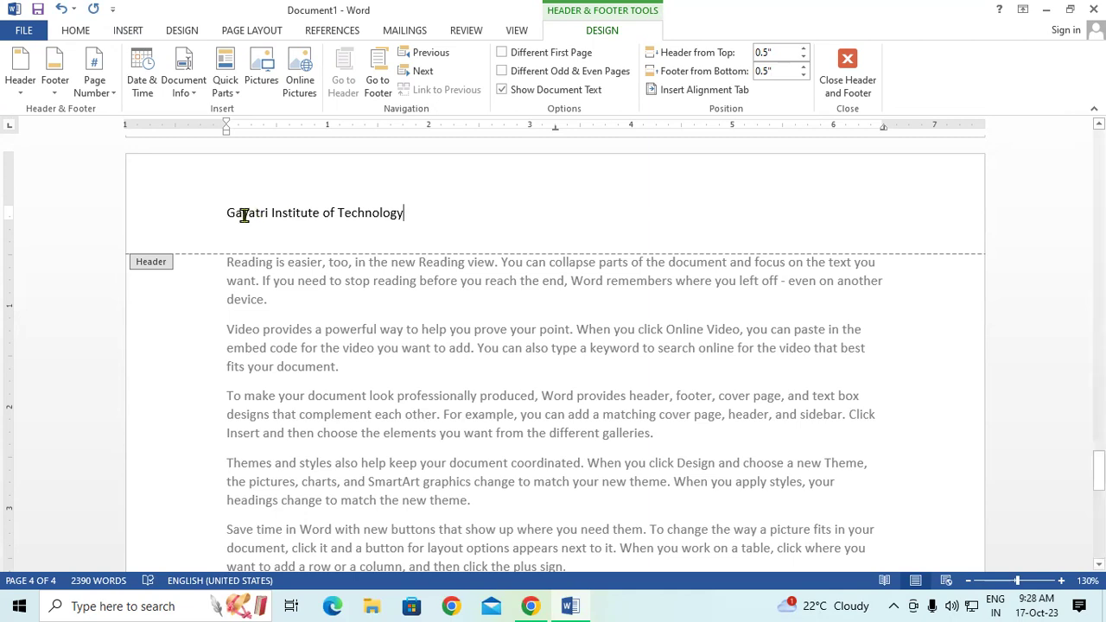
pyautogui.moveTo(225, 211); pyautogui.dragTo(460, 237)
pyautogui.click(85, 33)
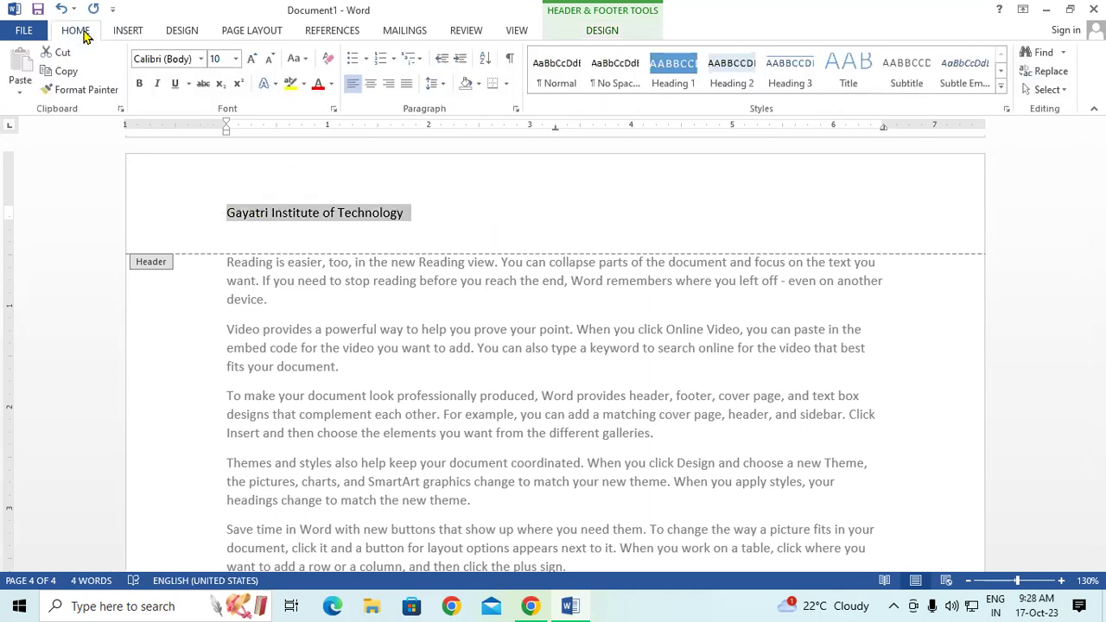
pyautogui.click(370, 85)
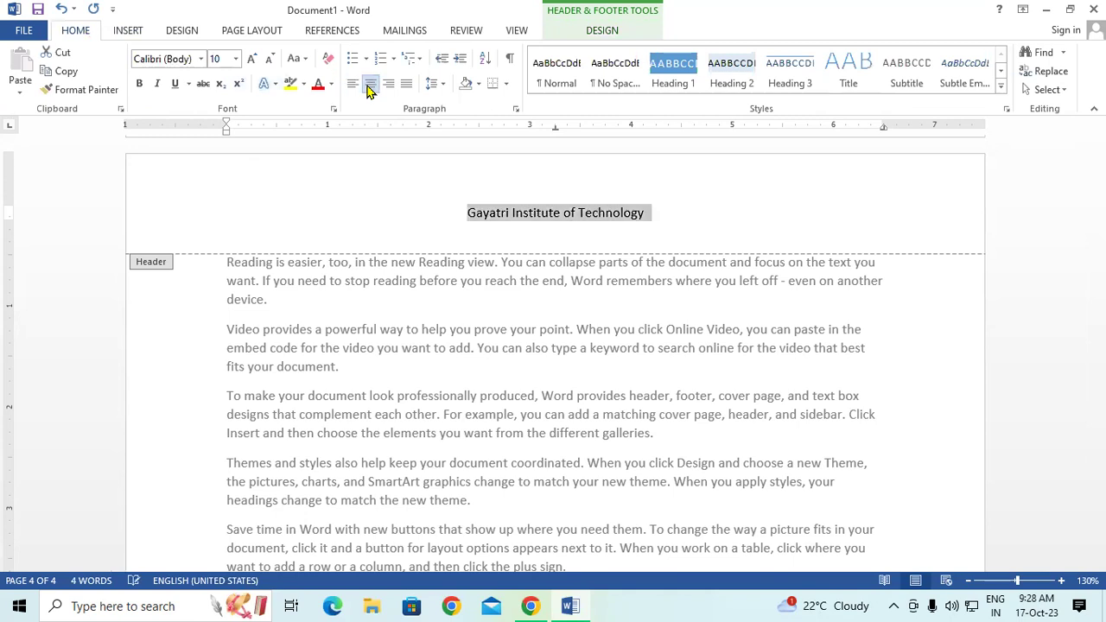
pyautogui.click(253, 60)
pyautogui.click(253, 60)
pyautogui.click(252, 60)
pyautogui.click(252, 61)
pyautogui.click(252, 60)
pyautogui.click(252, 61)
pyautogui.click(253, 60)
pyautogui.click(252, 60)
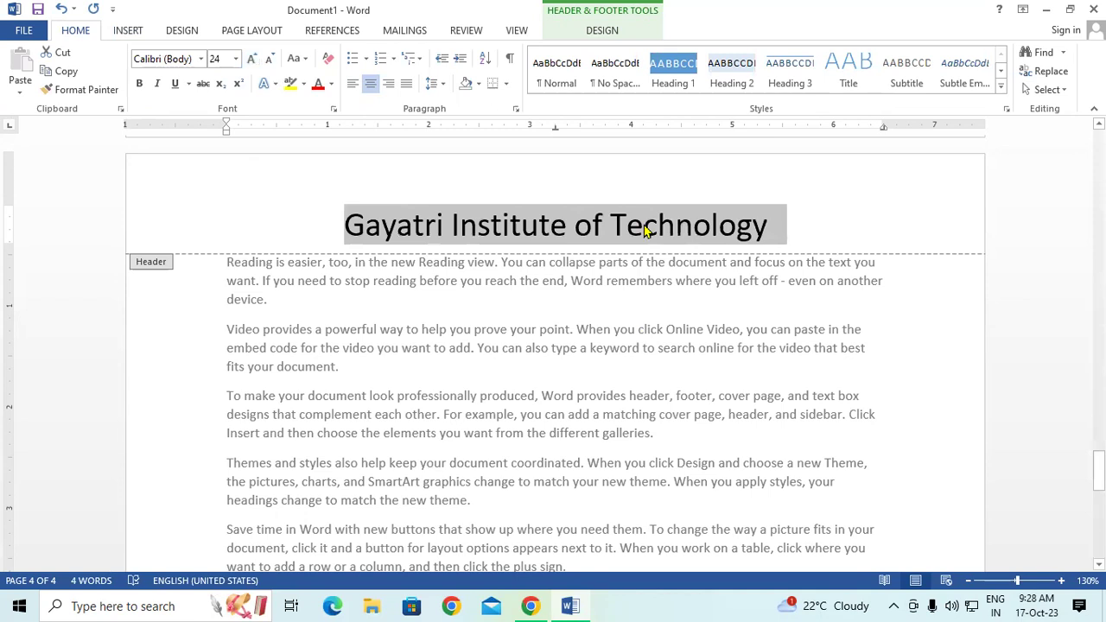
pyautogui.click(604, 32)
pyautogui.click(847, 76)
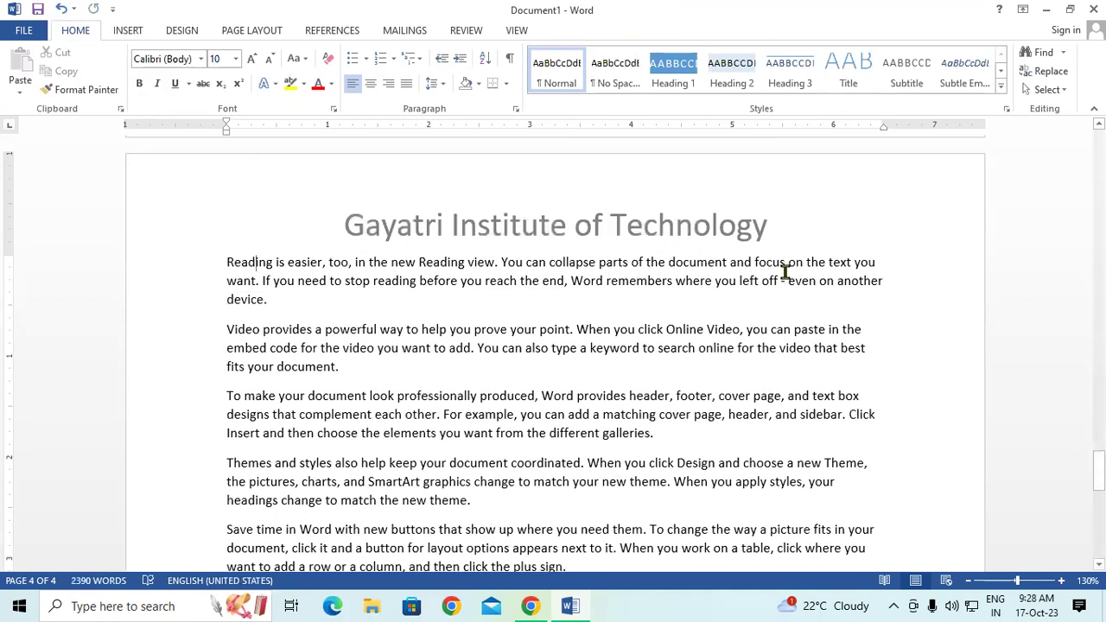
# - Scroll through the pages to confirm the new header appears on each
pyautogui.scroll(-3, 791, 250)
pyautogui.scroll(-5, 795, 242)
pyautogui.scroll(-4, 760, 272)
pyautogui.scroll(-4, 756, 274)
pyautogui.scroll(3, 757, 275)
pyautogui.scroll(2, 757, 275)
pyautogui.scroll(5, 757, 275)
pyautogui.scroll(5, 757, 275)
pyautogui.scroll(5, 757, 274)
pyautogui.scroll(5, 756, 275)
pyautogui.scroll(3, 757, 275)
pyautogui.scroll(5, 756, 274)
pyautogui.scroll(3, 757, 275)
pyautogui.scroll(5, 757, 275)
pyautogui.scroll(5, 756, 274)
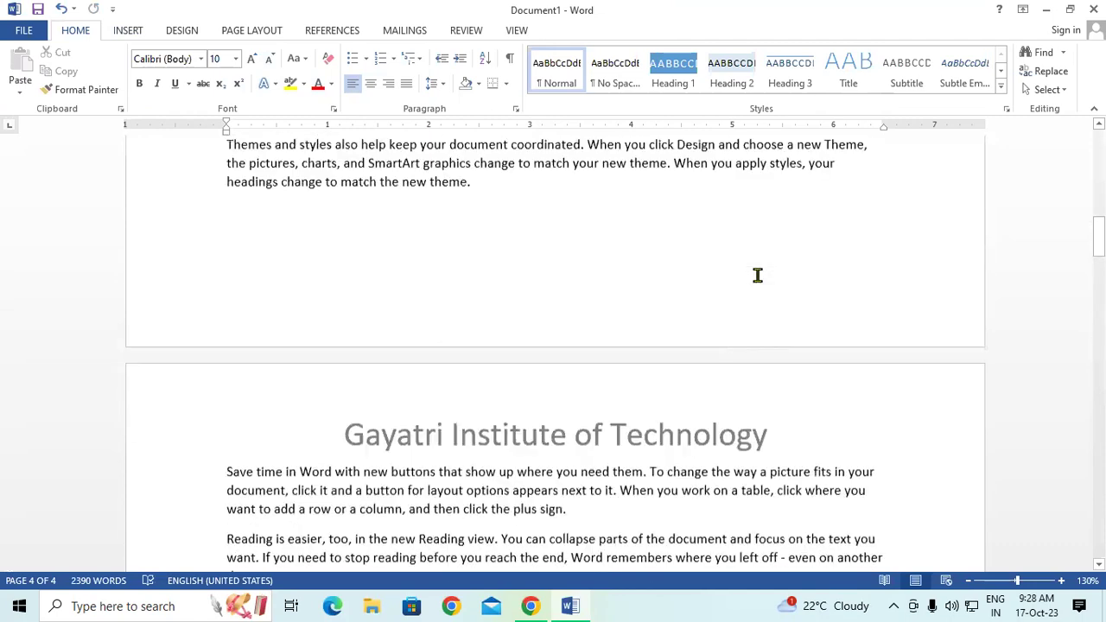
pyautogui.scroll(5, 757, 275)
pyautogui.scroll(2, 757, 275)
pyautogui.scroll(3, 757, 275)
pyautogui.scroll(1, 757, 275)
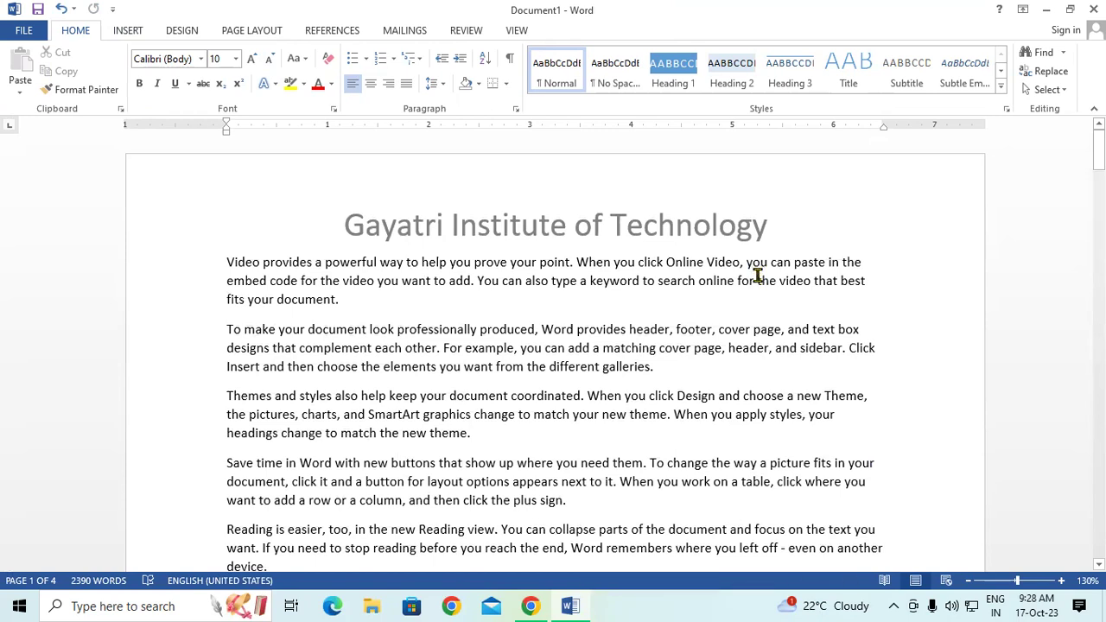
pyautogui.doubleClick(322, 220)
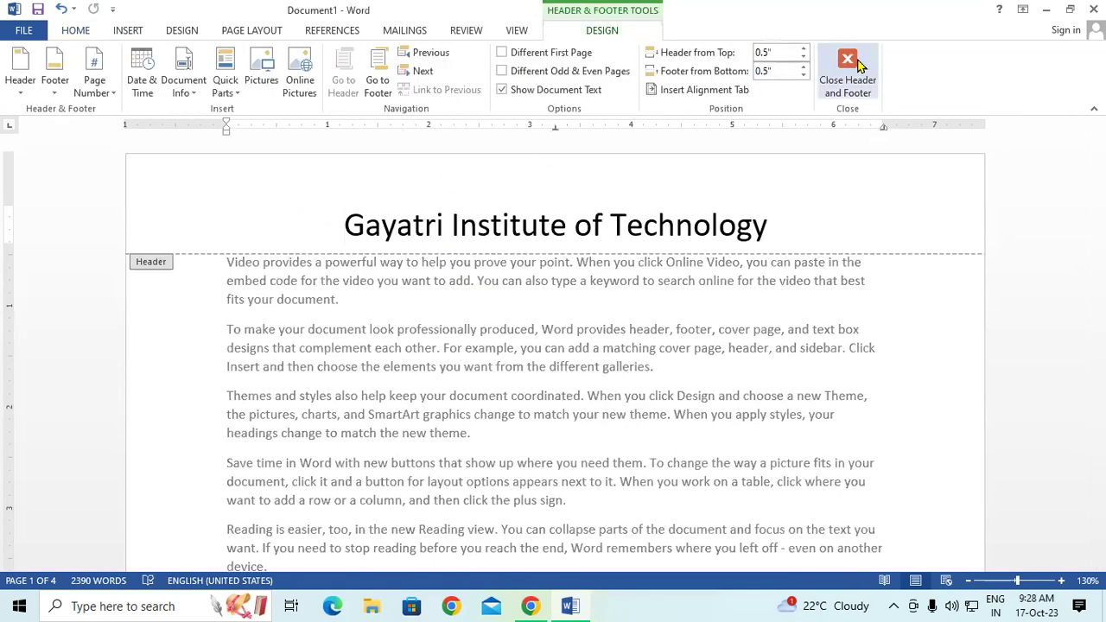
pyautogui.click(855, 65)
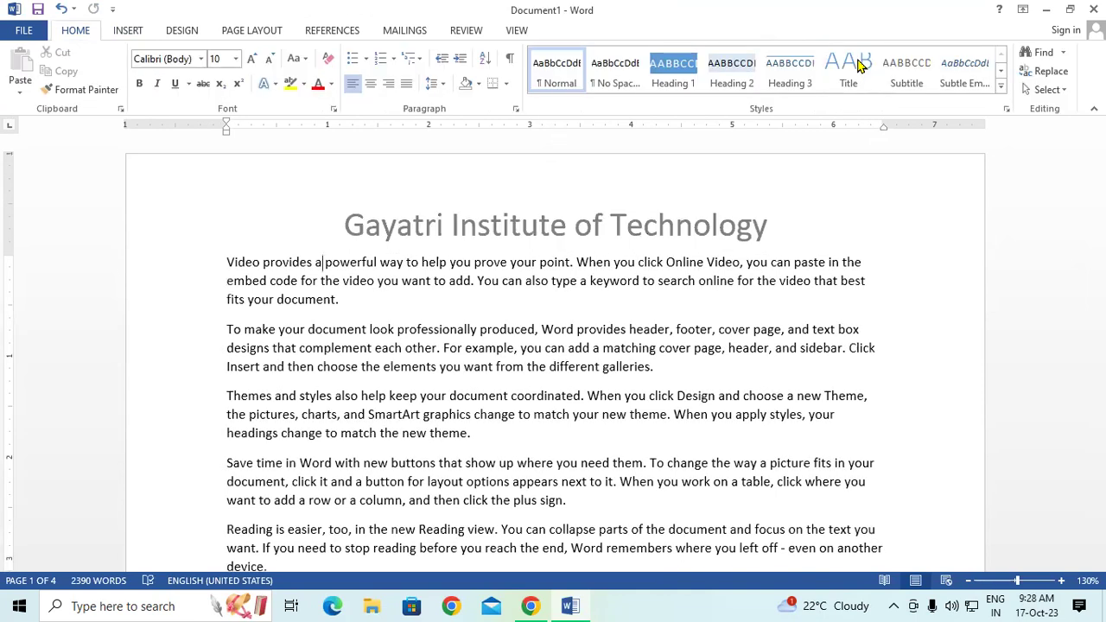
pyautogui.click(121, 31)
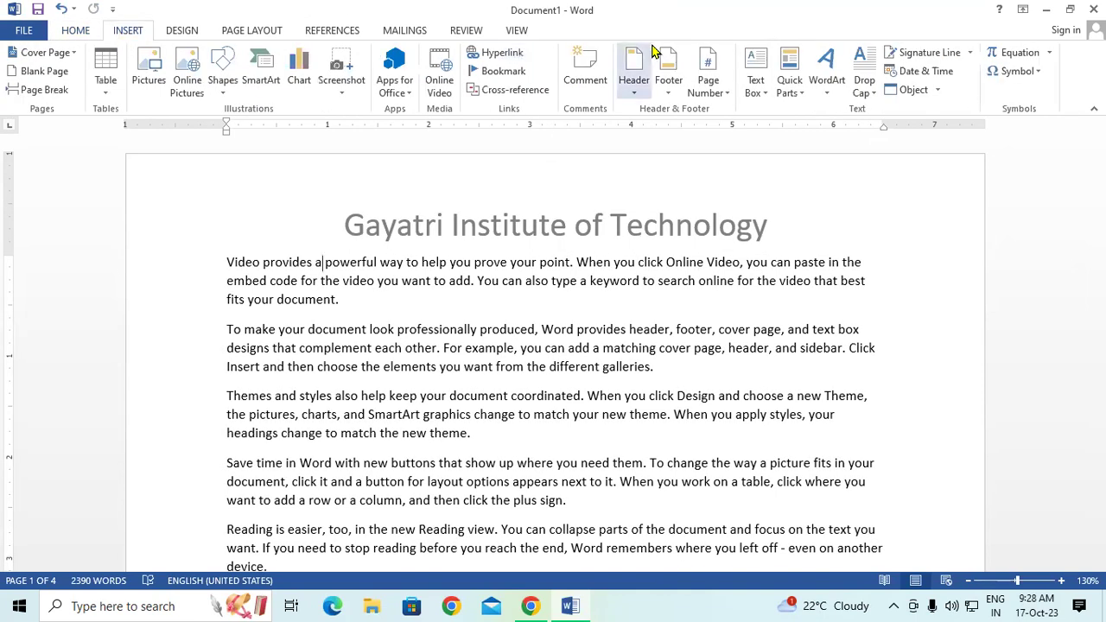
pyautogui.click(635, 91)
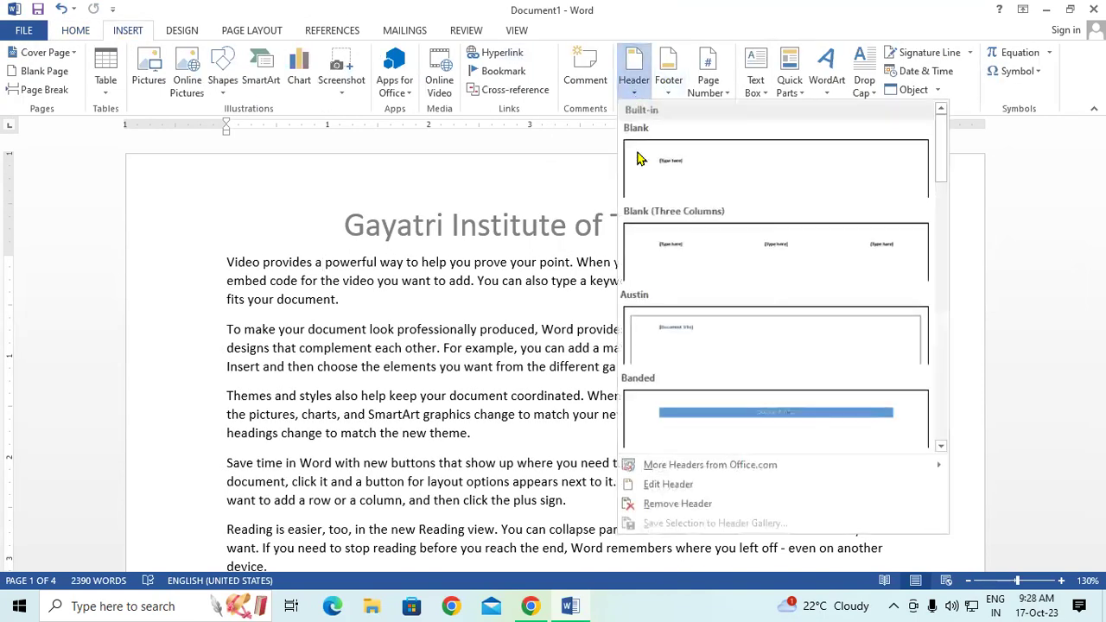
pyautogui.click(661, 508)
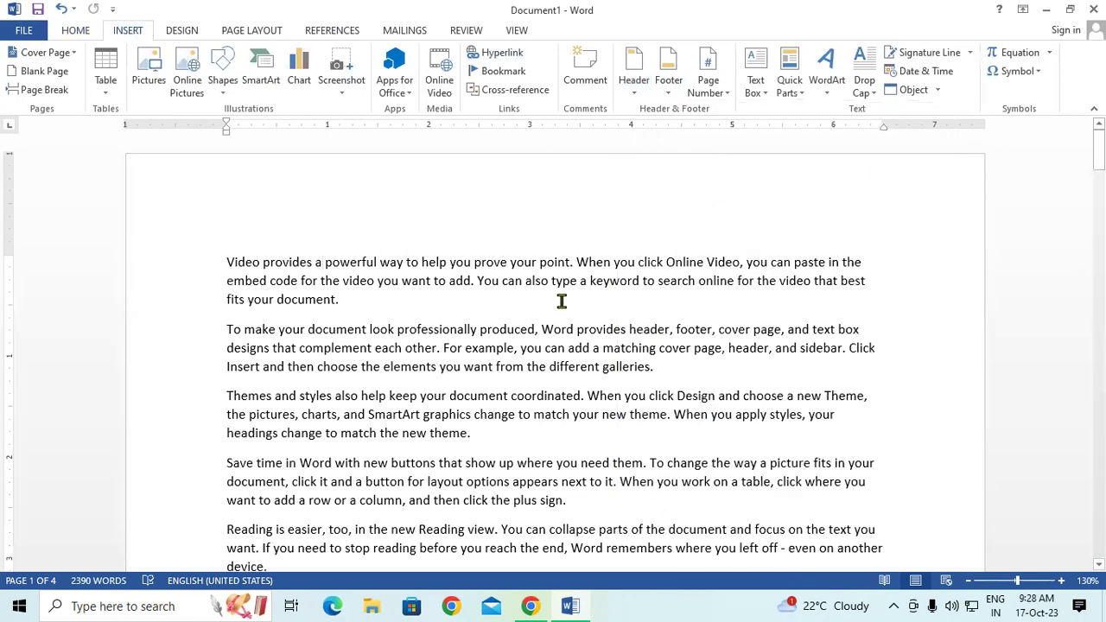
pyautogui.hotkey('ctrl', 'z')
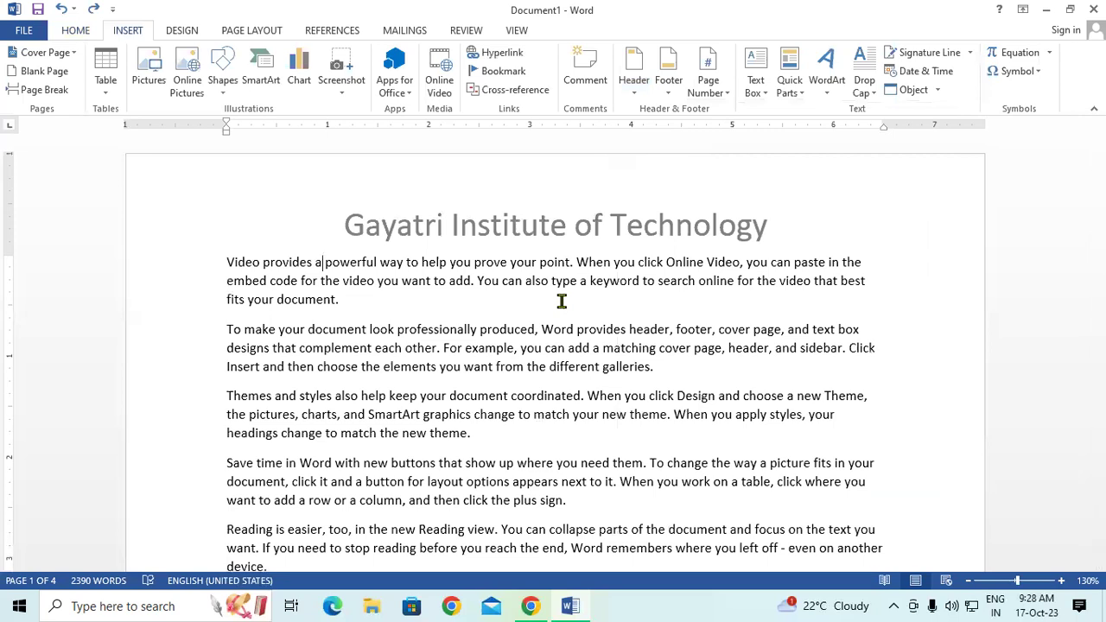
pyautogui.scroll(-1, 562, 301)
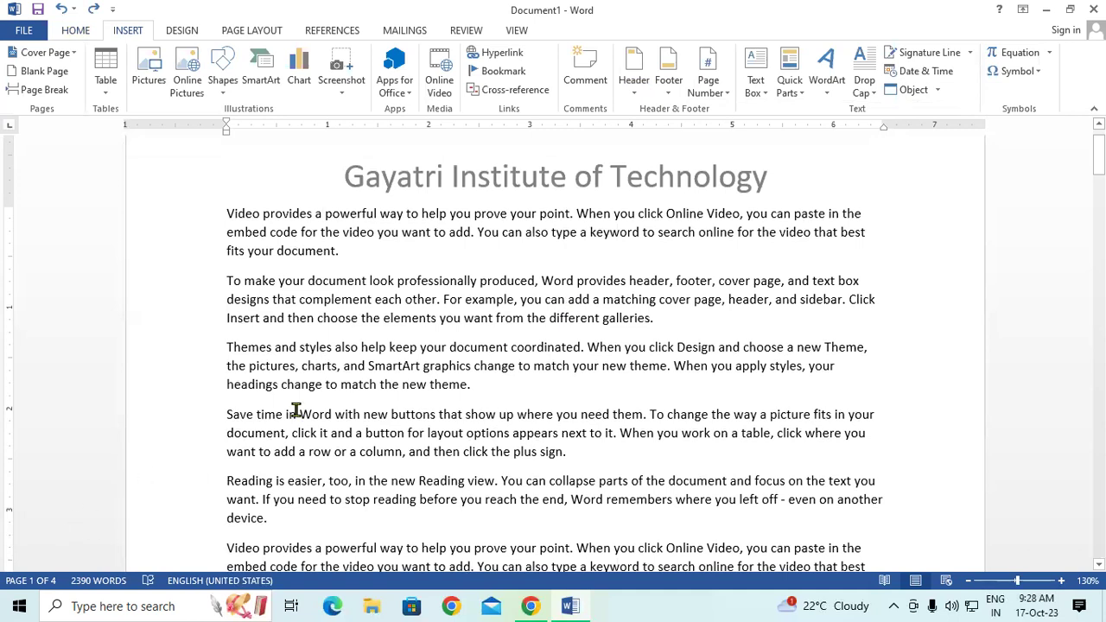
# - Apply the Grid footer design that shows 'Page X | 4' on each page
pyautogui.click(671, 89)
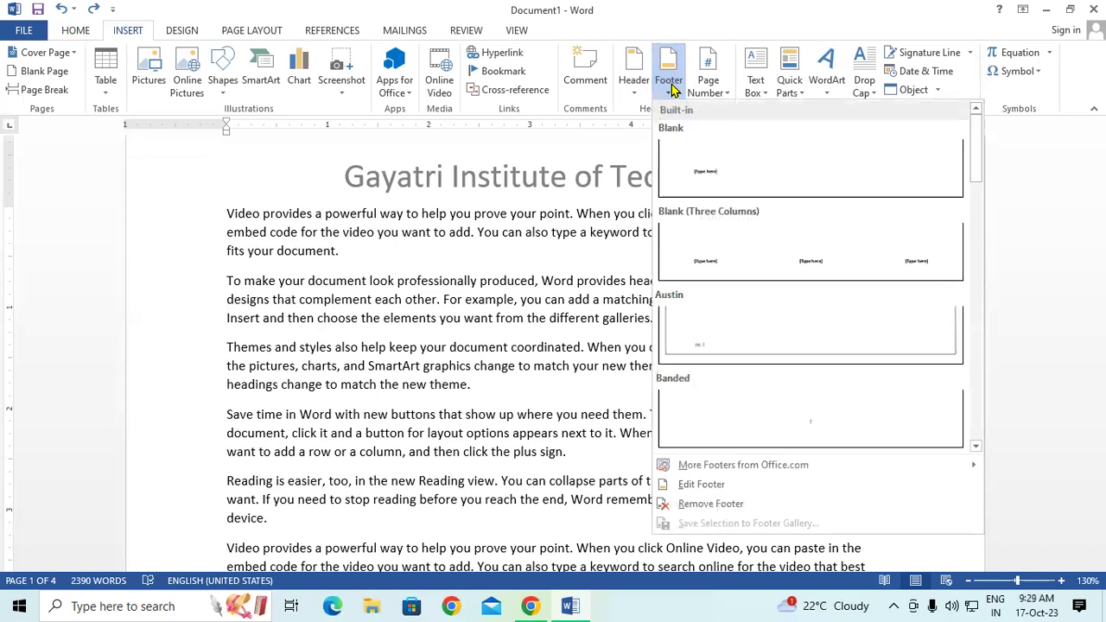
pyautogui.moveTo(978, 158); pyautogui.dragTo(978, 248)
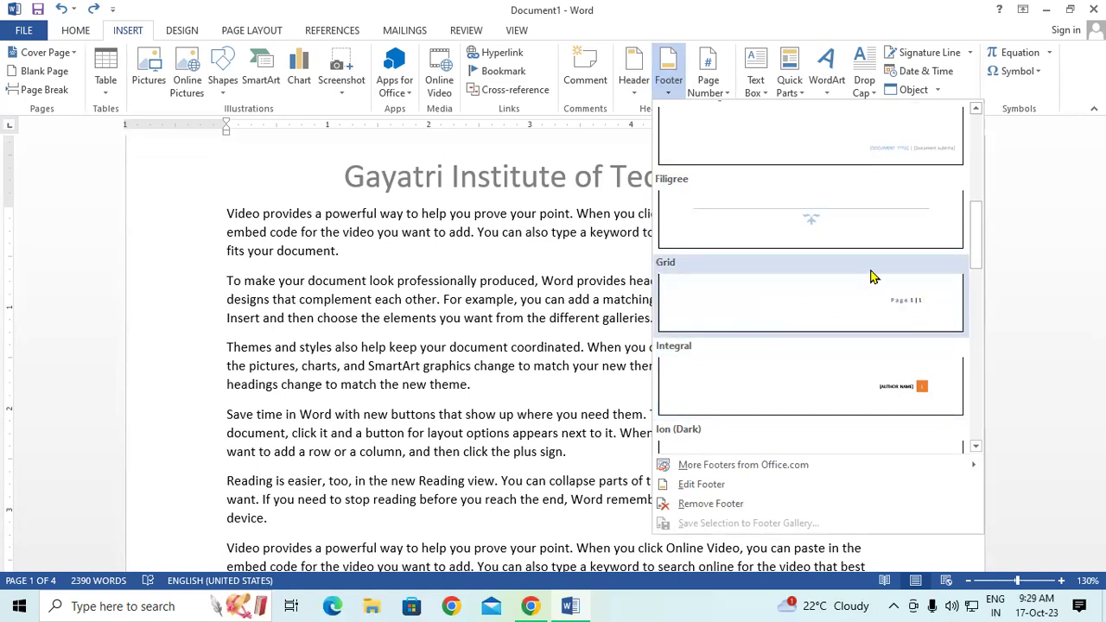
pyautogui.click(895, 311)
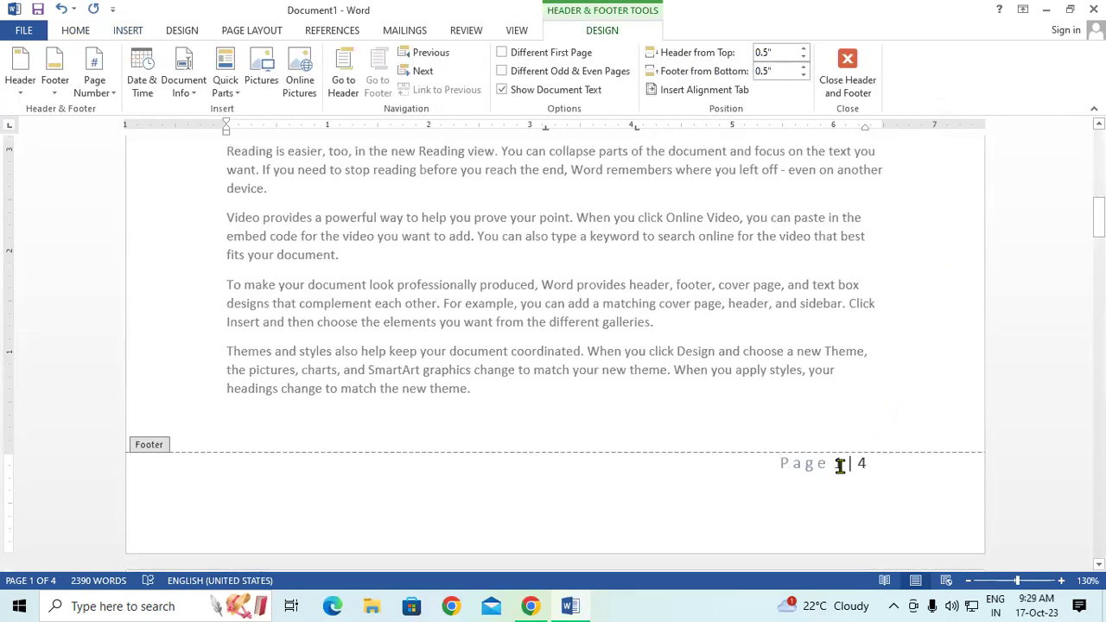
# - Close the footer and scroll through all four pages to check the page numbering
pyautogui.click(842, 73)
pyautogui.scroll(2, 826, 357)
pyautogui.scroll(-4, 826, 354)
pyautogui.scroll(-4, 827, 356)
pyautogui.scroll(-8, 826, 357)
pyautogui.scroll(-2, 826, 356)
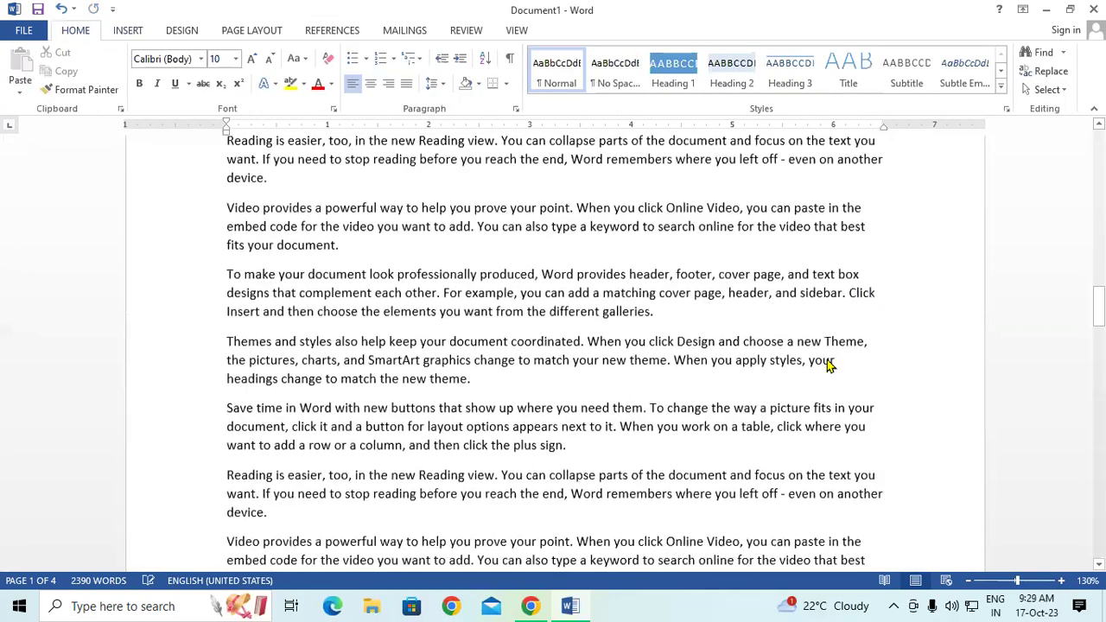
pyautogui.scroll(-6, 829, 363)
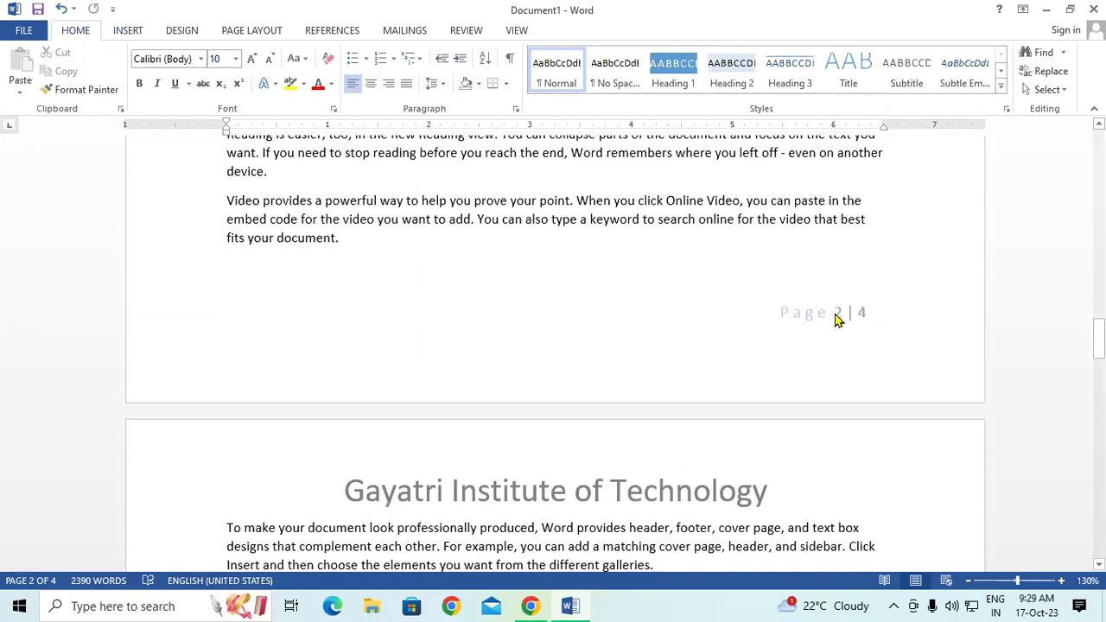
pyautogui.scroll(-8, 834, 315)
pyautogui.scroll(-2, 834, 311)
pyautogui.scroll(-6, 835, 311)
pyautogui.scroll(-3, 835, 304)
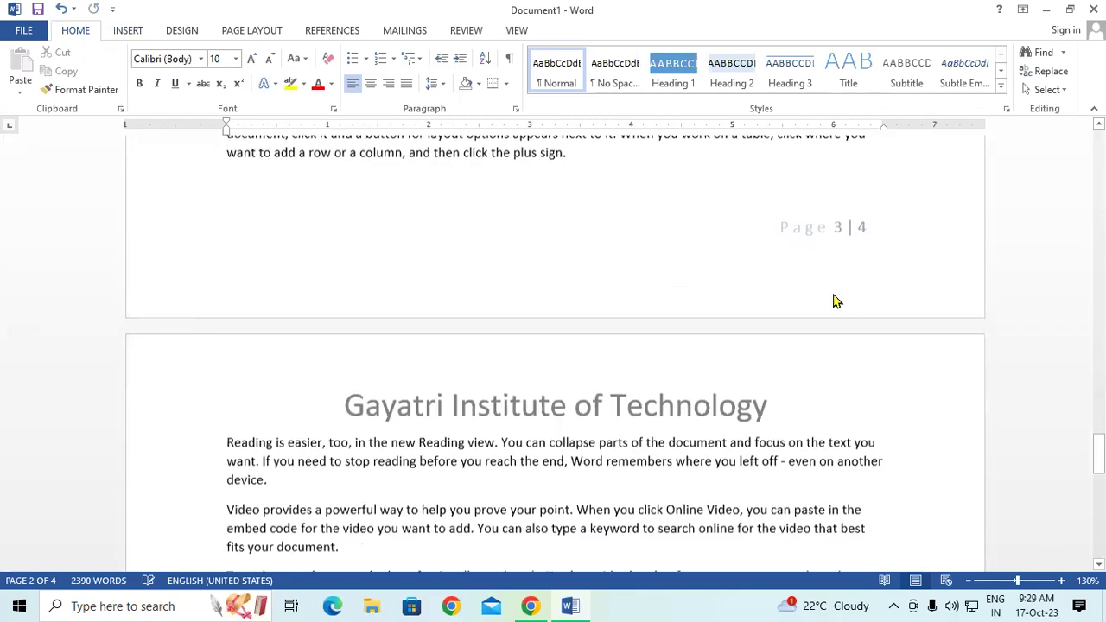
pyautogui.scroll(-4, 822, 229)
pyautogui.scroll(-1, 822, 230)
pyautogui.scroll(-3, 823, 268)
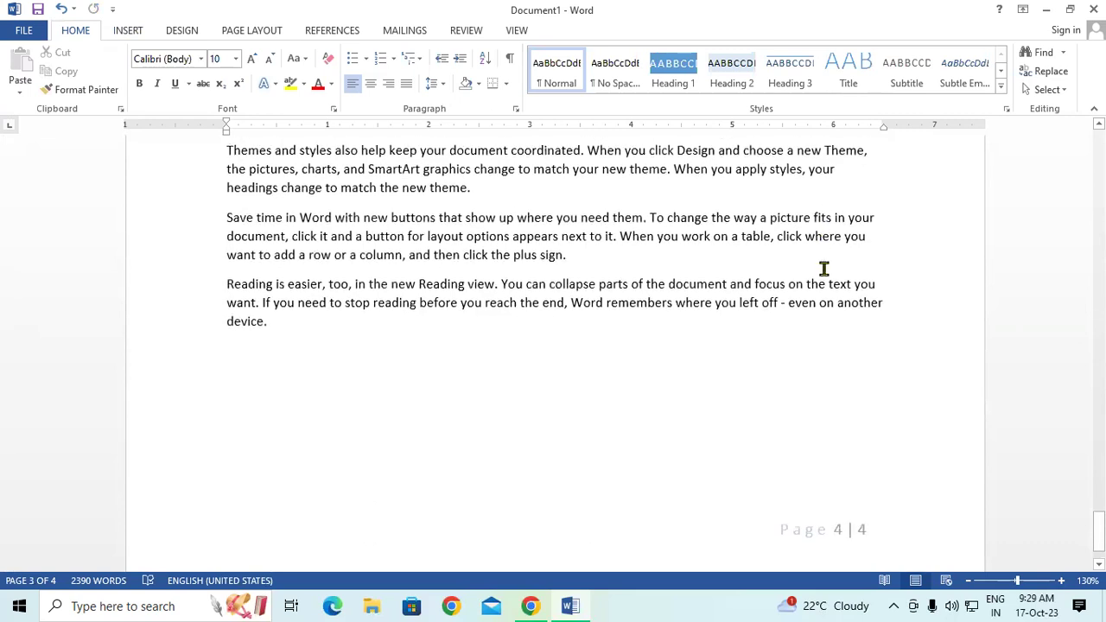
pyautogui.scroll(-1, 845, 487)
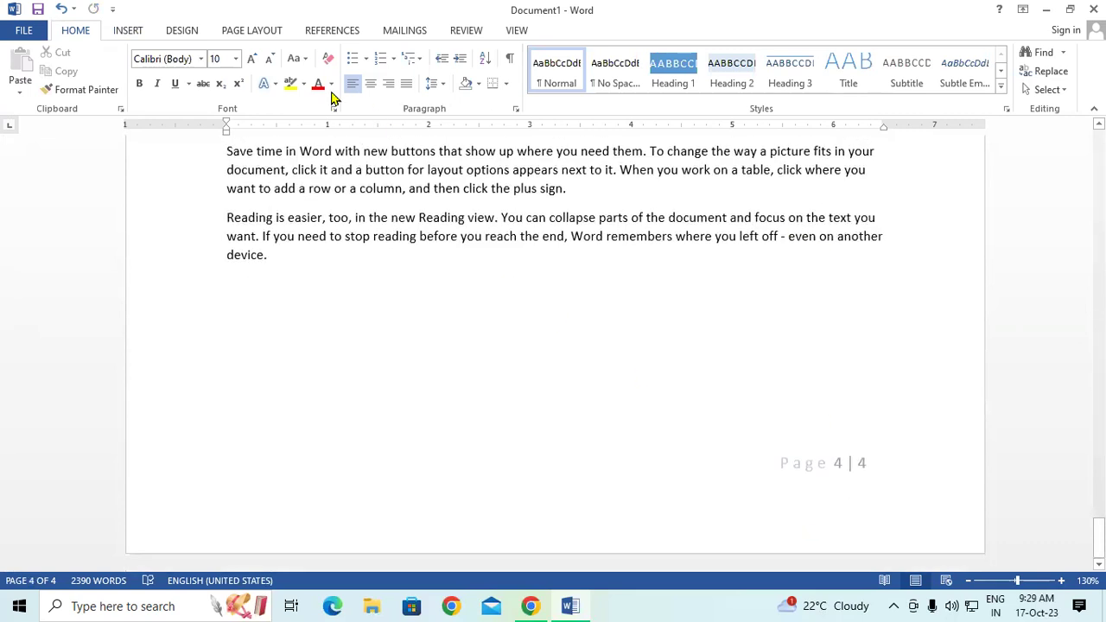
# - Replace the footer with the Integral footer design
pyautogui.click(138, 33)
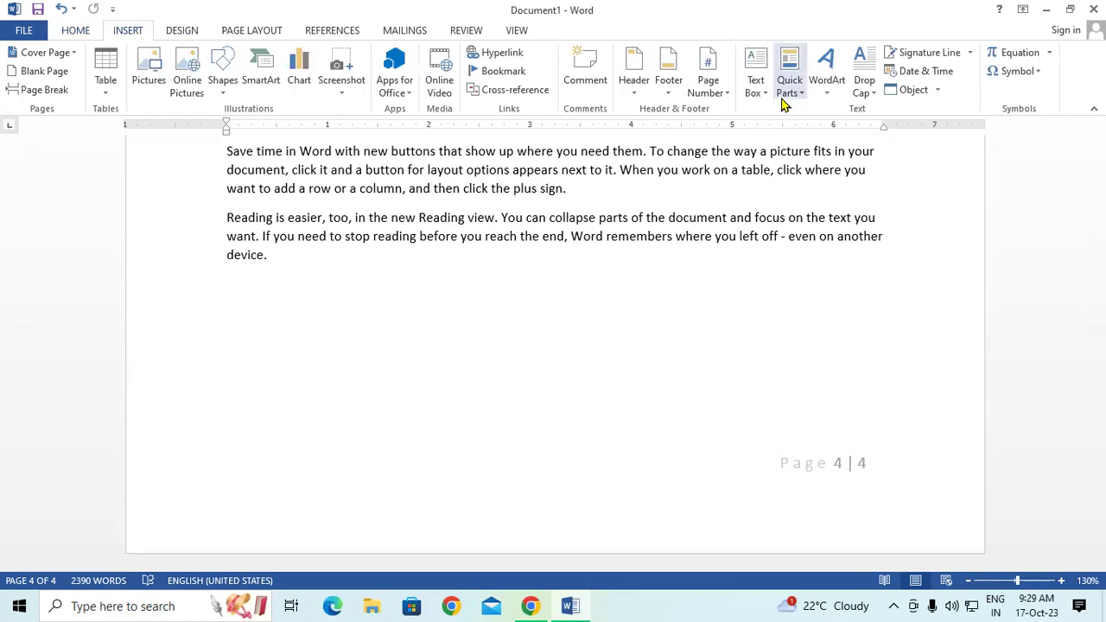
pyautogui.click(670, 85)
pyautogui.scroll(-5, 895, 362)
pyautogui.click(897, 349)
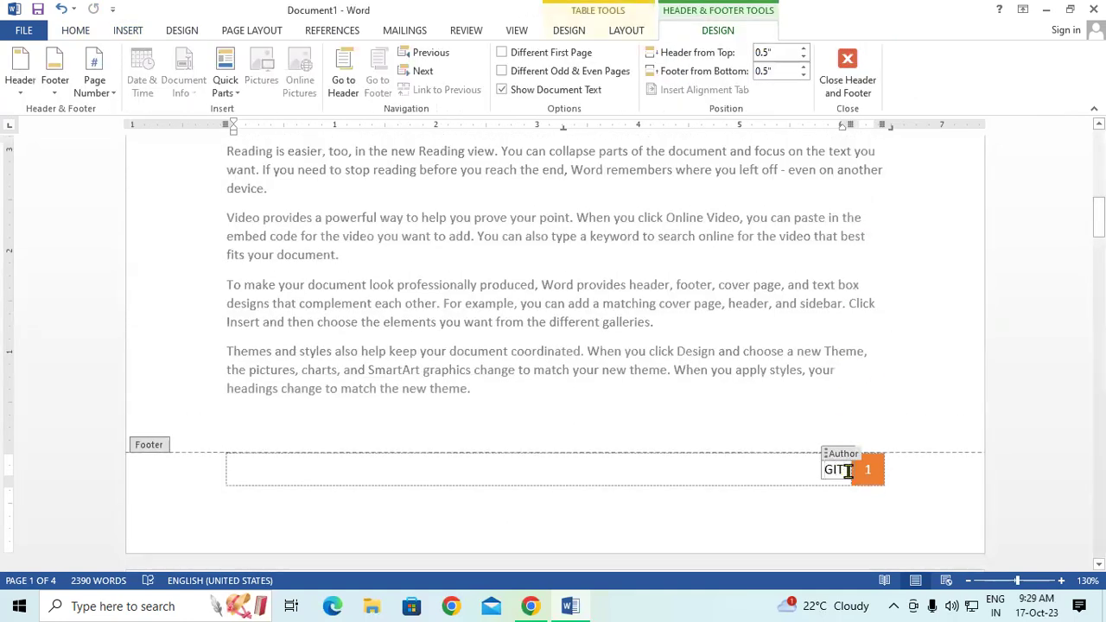
# - Change the footer's author text from GIT to SK and return to the body
pyautogui.moveTo(846, 469); pyautogui.dragTo(811, 471)
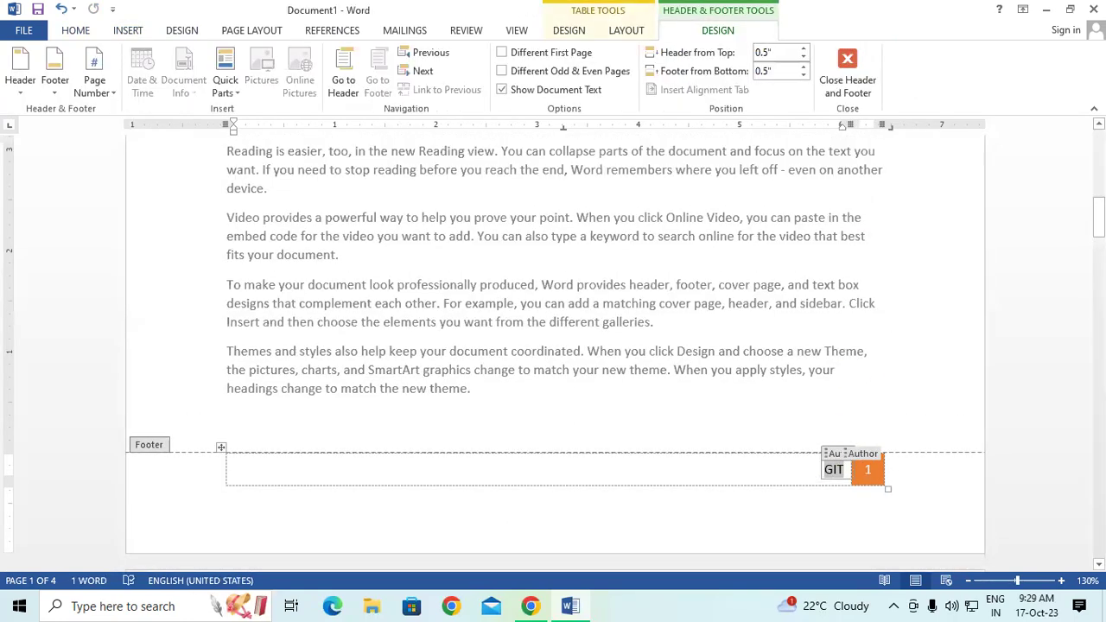
pyautogui.write('SK')
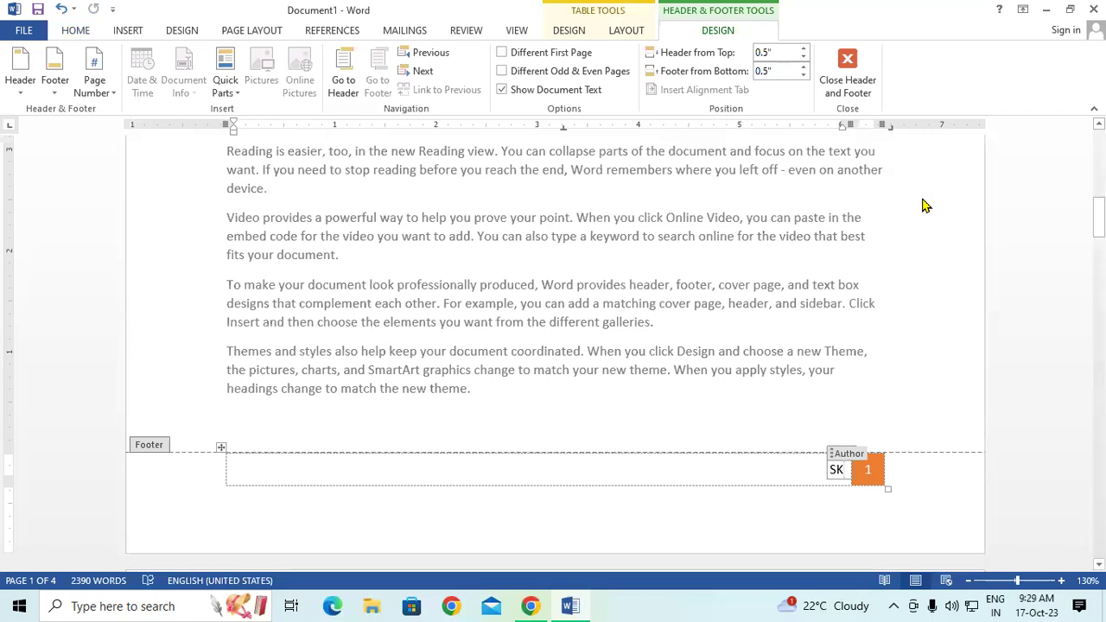
pyautogui.click(858, 79)
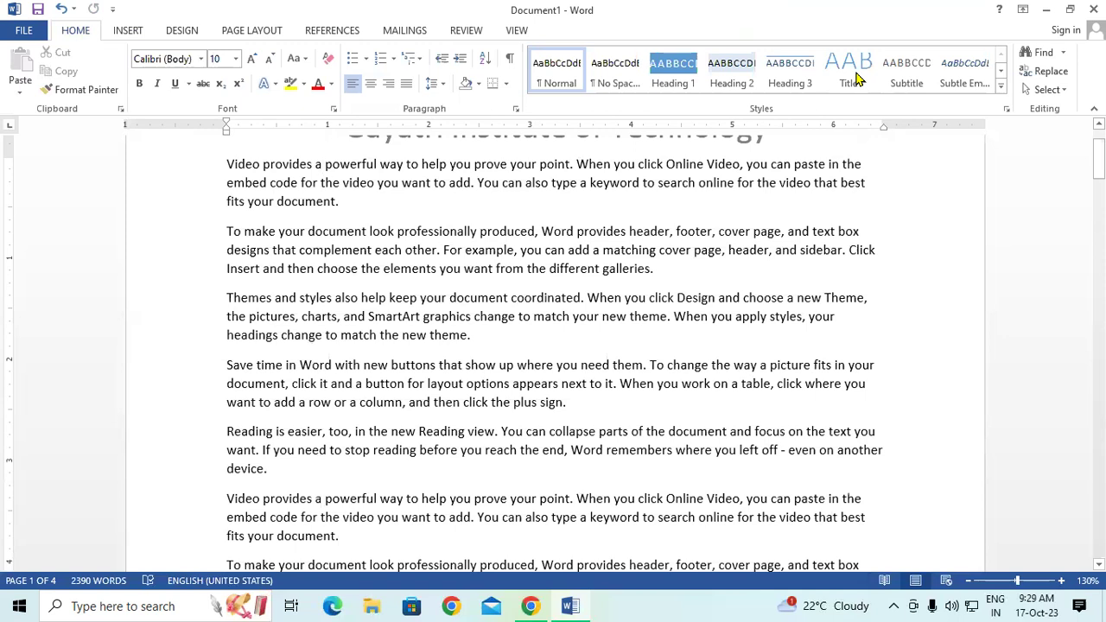
# - Scroll through to confirm each footer shows SK and the page number, then show Insert features
pyautogui.scroll(2, 706, 259)
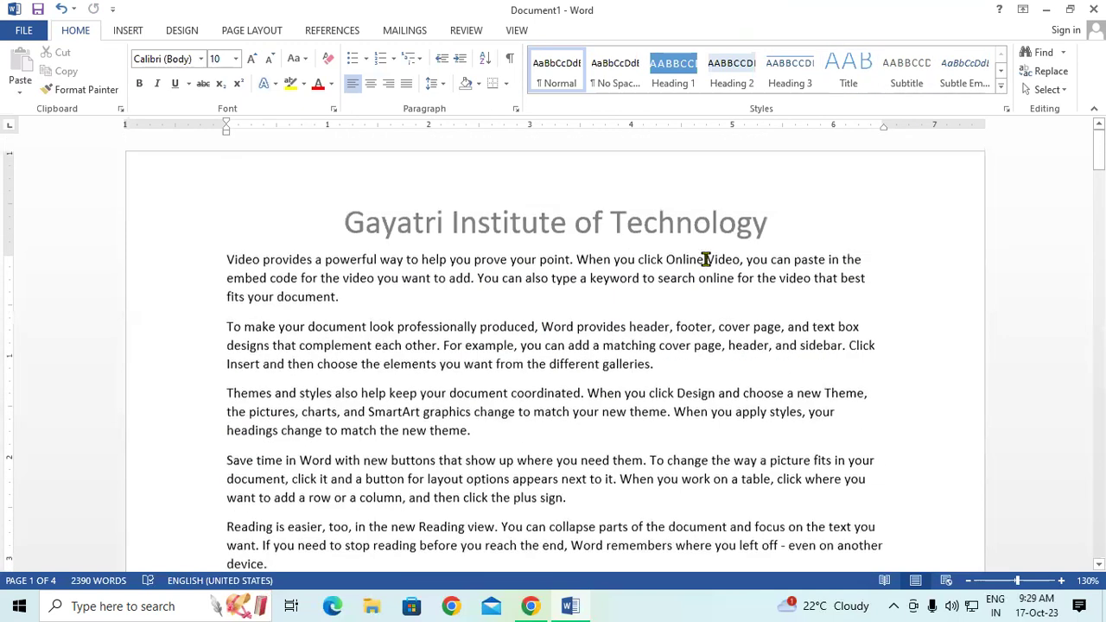
pyautogui.moveTo(1098, 156); pyautogui.dragTo(1098, 437)
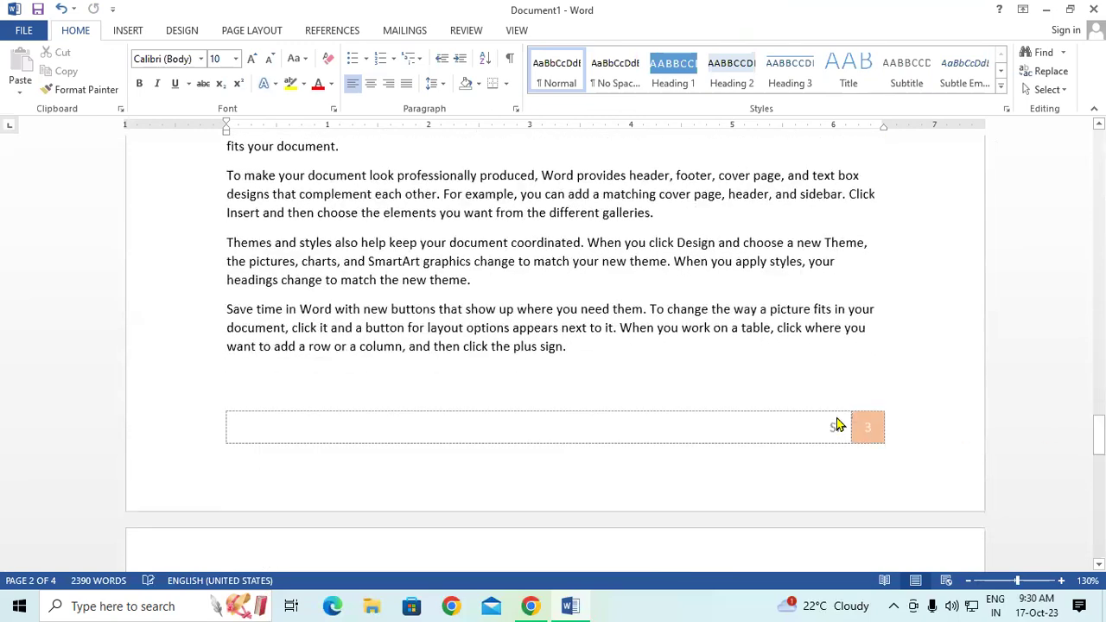
pyautogui.moveTo(1098, 434); pyautogui.dragTo(1098, 527)
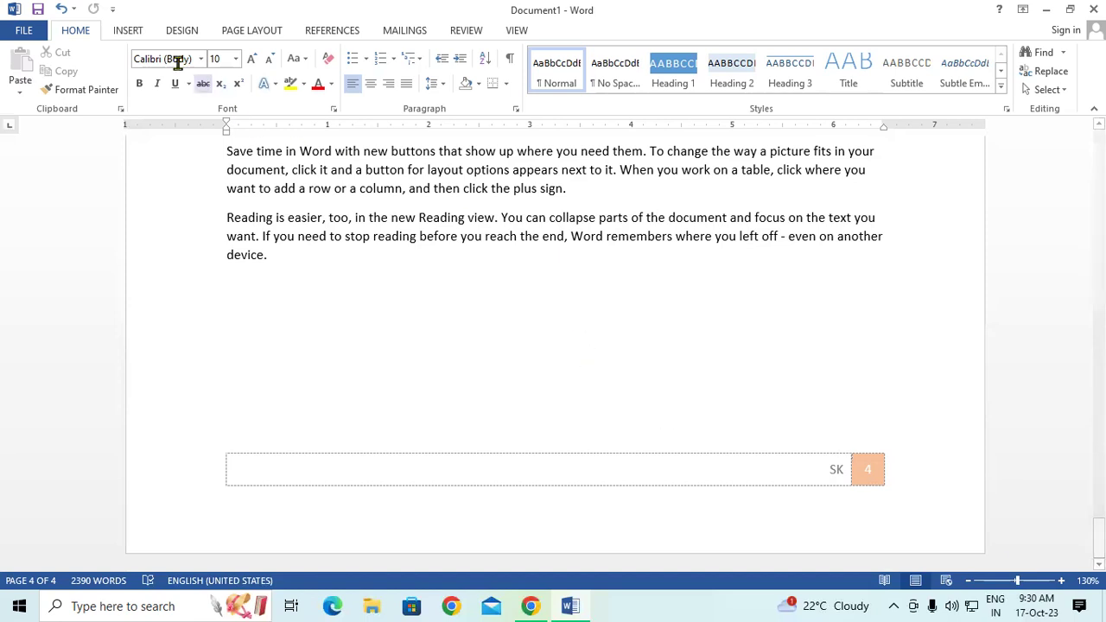
pyautogui.click(131, 32)
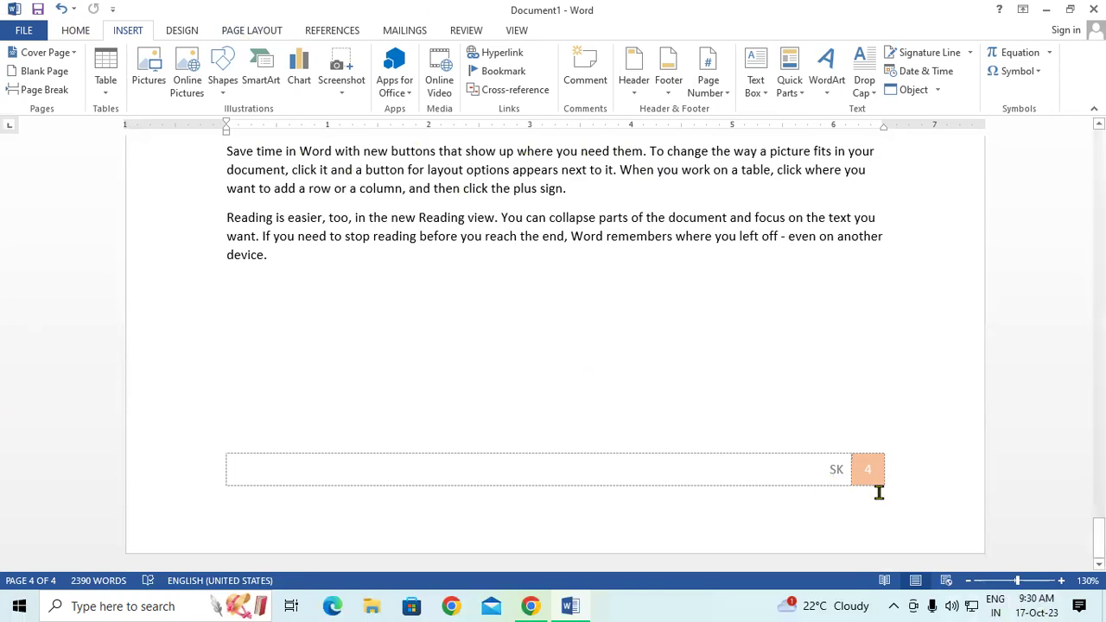
pyautogui.scroll(5, 864, 484)
pyautogui.scroll(4, 577, 404)
pyautogui.scroll(3, 577, 403)
pyautogui.scroll(3, 577, 404)
pyautogui.scroll(3, 577, 403)
pyautogui.scroll(-2, 577, 404)
pyautogui.scroll(-10, 577, 404)
pyautogui.scroll(4, 577, 404)
pyautogui.scroll(5, 577, 403)
pyautogui.scroll(-1, 576, 400)
pyautogui.scroll(3, 567, 402)
pyautogui.scroll(6, 519, 354)
pyautogui.scroll(-11, 516, 353)
pyautogui.scroll(-2, 517, 354)
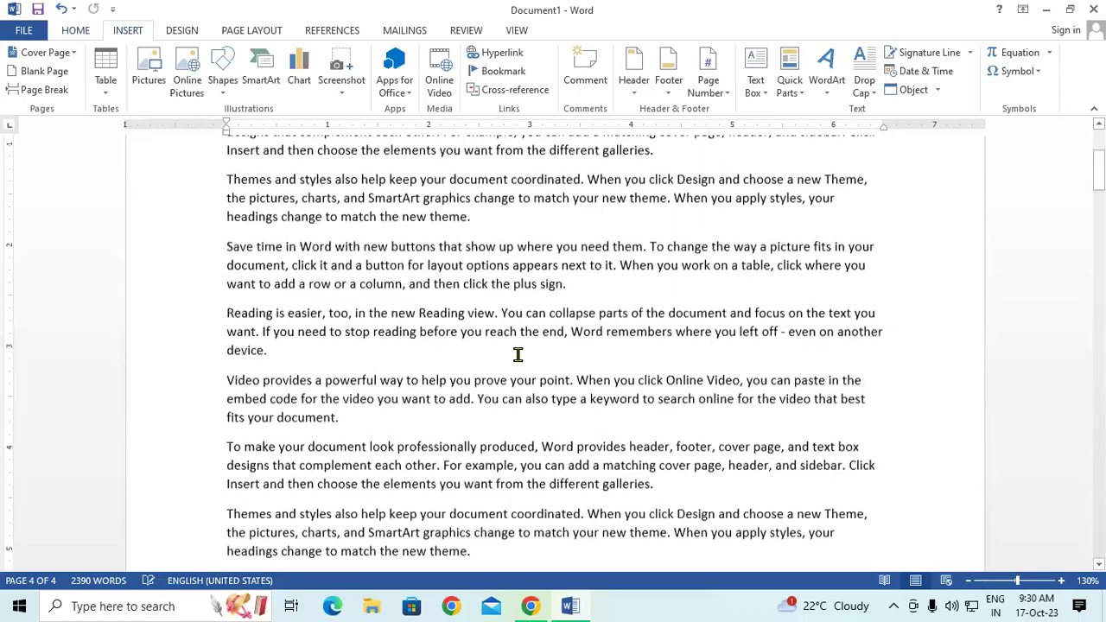
pyautogui.scroll(15, 518, 356)
pyautogui.scroll(-5, 553, 246)
pyautogui.scroll(-4, 550, 243)
pyautogui.scroll(-6, 551, 243)
pyautogui.scroll(-2, 553, 259)
pyautogui.scroll(-1, 553, 282)
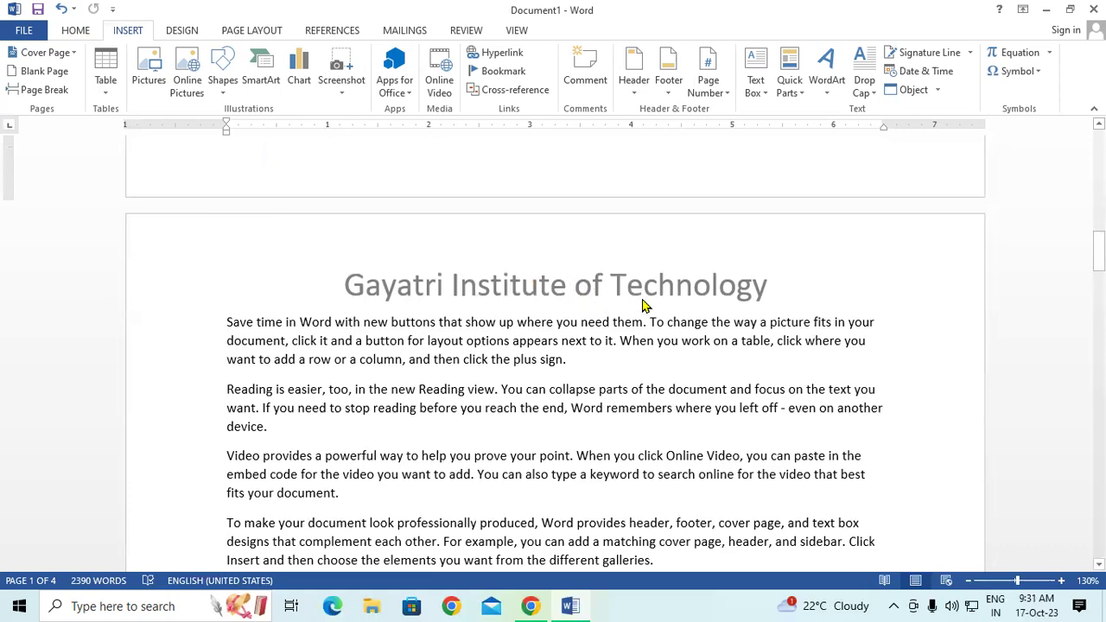
pyautogui.scroll(-4, 642, 304)
pyautogui.scroll(-3, 642, 302)
pyautogui.scroll(-3, 642, 298)
pyautogui.scroll(-5, 642, 298)
pyautogui.scroll(-3, 642, 309)
pyautogui.scroll(-2, 691, 449)
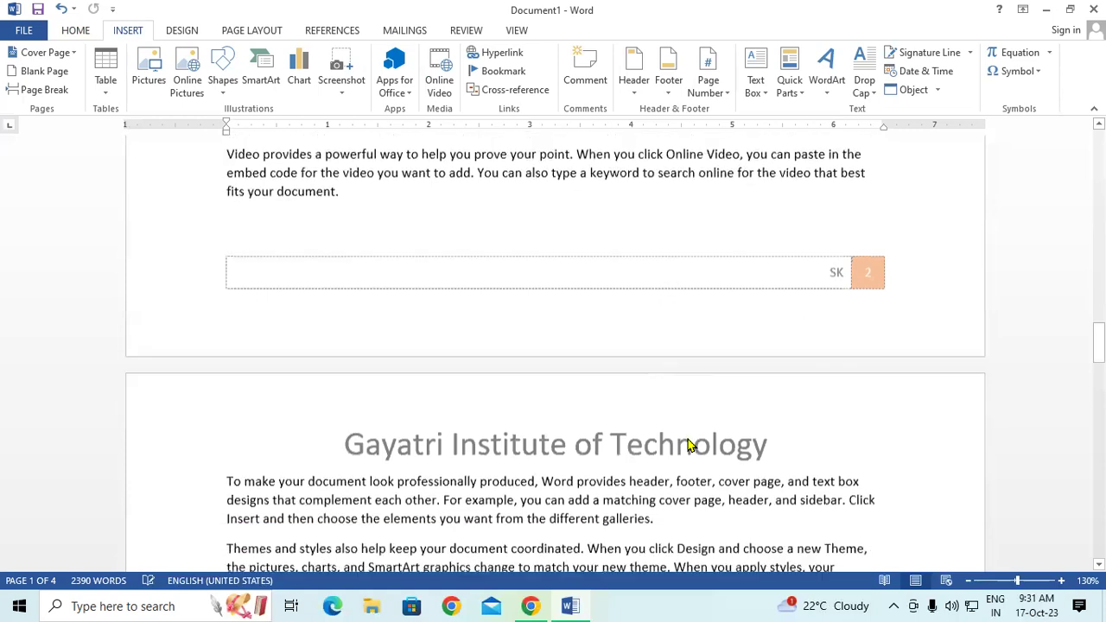
pyautogui.scroll(-1, 715, 441)
pyautogui.scroll(-4, 715, 432)
pyautogui.scroll(-2, 715, 432)
pyautogui.scroll(-3, 716, 432)
pyautogui.scroll(-4, 716, 432)
pyautogui.scroll(-3, 716, 432)
pyautogui.scroll(-2, 716, 432)
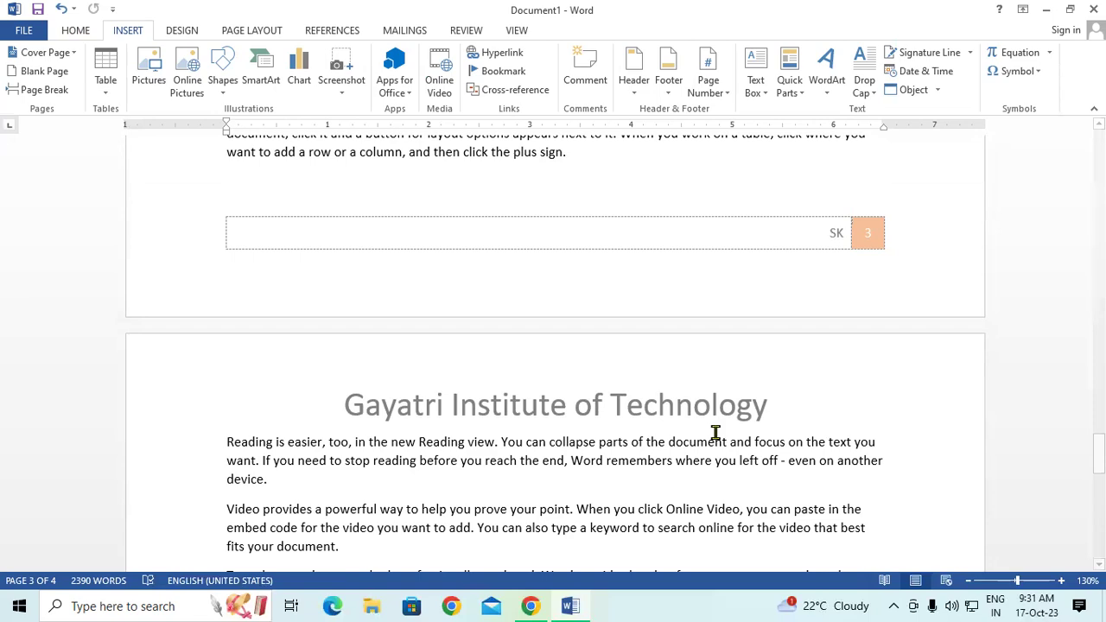
pyautogui.scroll(2, 715, 432)
pyautogui.scroll(5, 715, 432)
pyautogui.scroll(-5, 715, 432)
pyautogui.scroll(-5, 715, 431)
pyautogui.scroll(4, 649, 240)
pyautogui.scroll(2, 669, 372)
pyautogui.scroll(-8, 668, 372)
pyautogui.scroll(-2, 669, 373)
pyautogui.scroll(2, 669, 374)
pyautogui.scroll(1, 671, 367)
pyautogui.scroll(-3, 671, 367)
pyautogui.scroll(3, 676, 369)
pyautogui.scroll(5, 676, 369)
pyautogui.scroll(6, 673, 360)
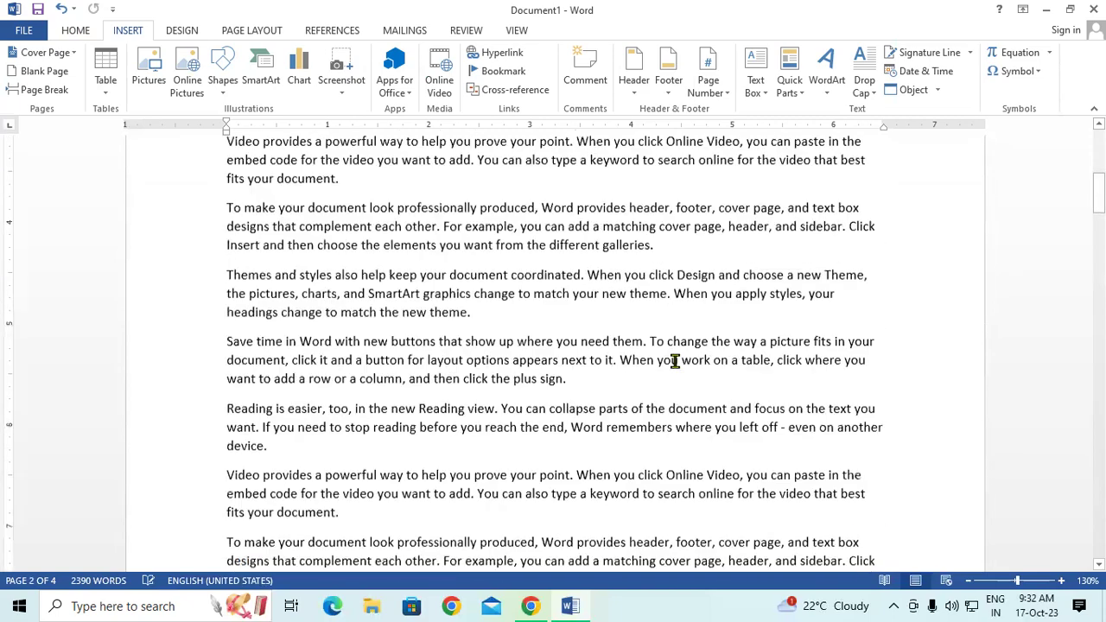
pyautogui.scroll(2, 670, 357)
pyautogui.scroll(1, 674, 360)
pyautogui.scroll(-2, 682, 255)
pyautogui.scroll(-3, 681, 251)
pyautogui.scroll(3, 682, 248)
pyautogui.scroll(-3, 681, 248)
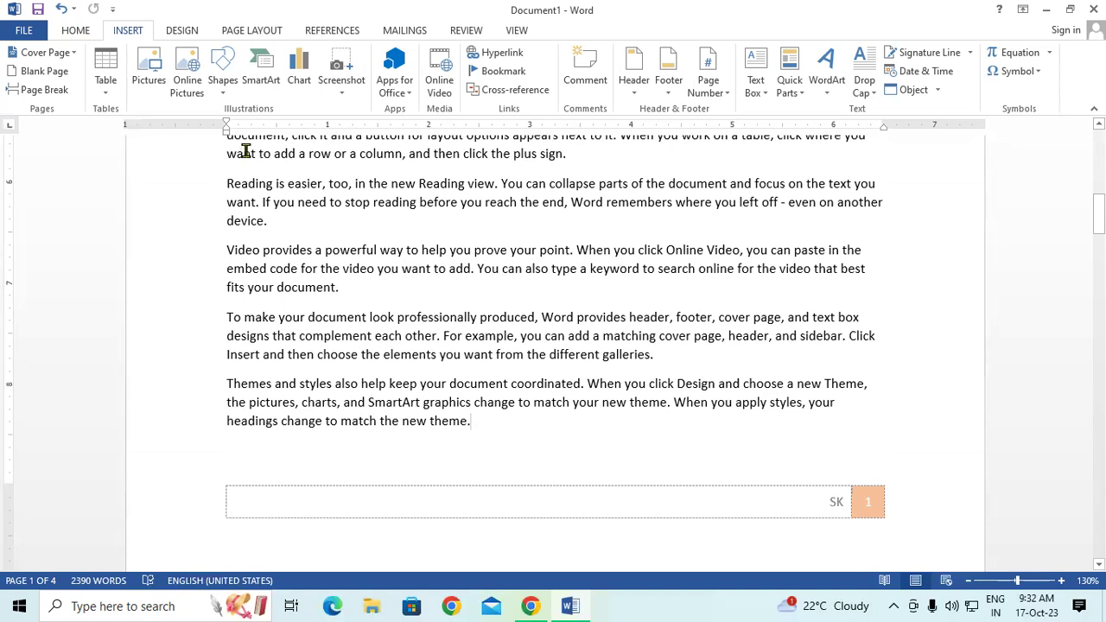
# - Insert a Next Page section break after the last paragraph of page 1
pyautogui.click(250, 33)
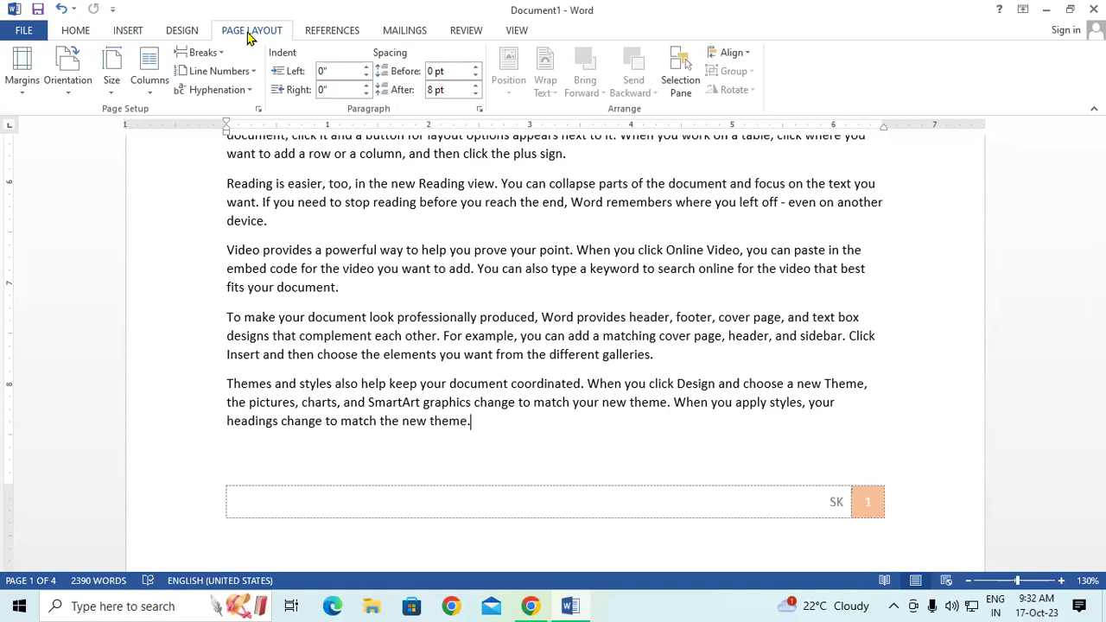
pyautogui.click(200, 55)
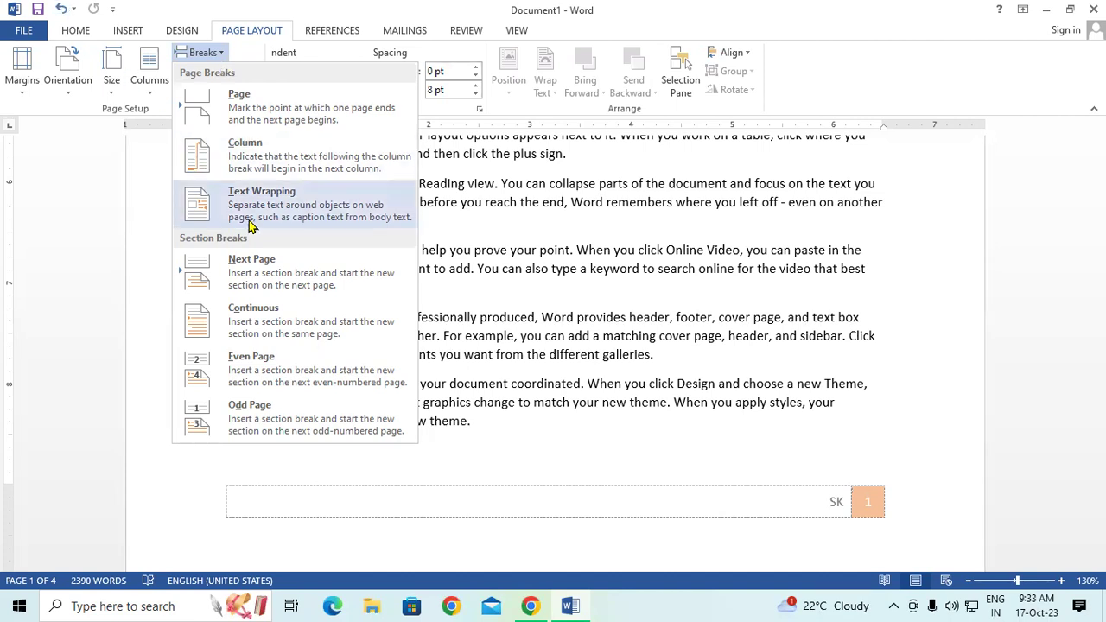
pyautogui.click(292, 272)
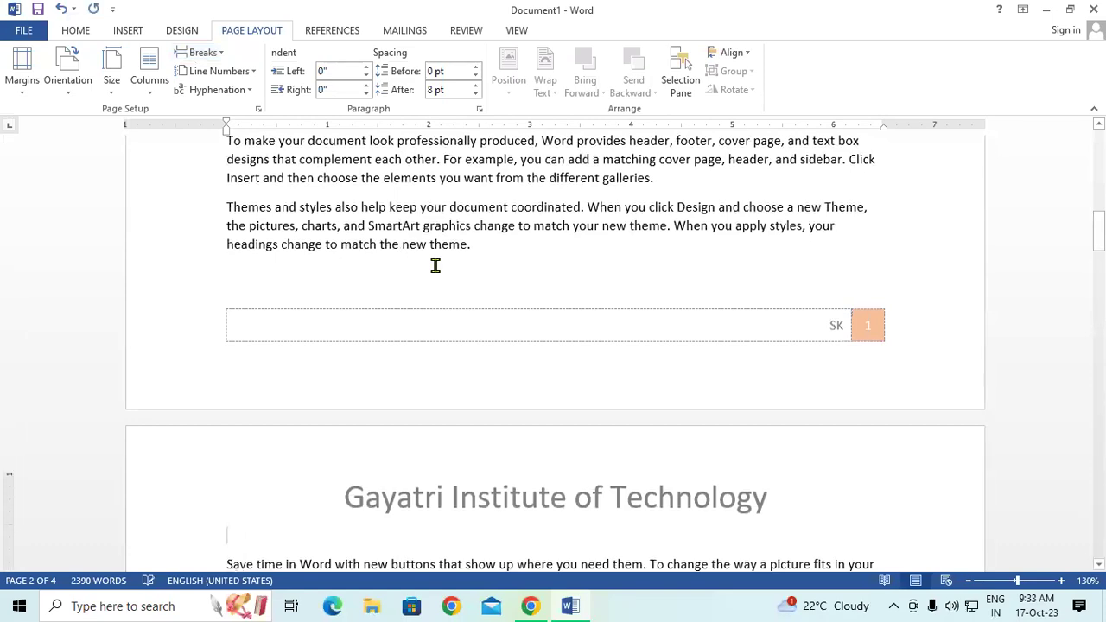
pyautogui.scroll(3, 436, 265)
pyautogui.hotkey('ctrl', 'z')
pyautogui.scroll(-10, 436, 265)
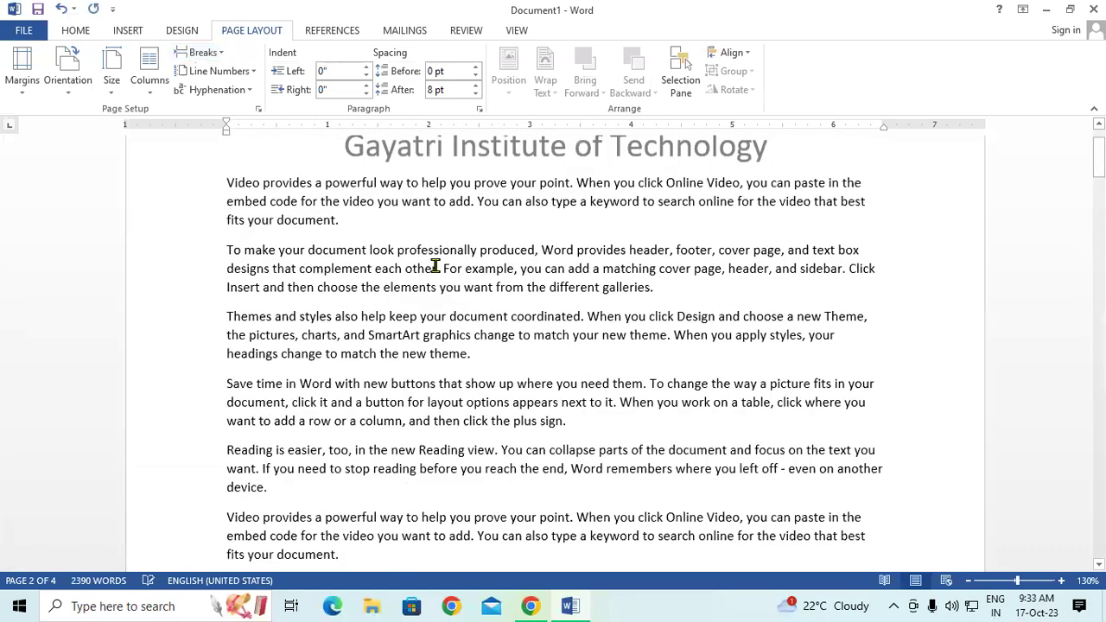
pyautogui.scroll(-4, 435, 265)
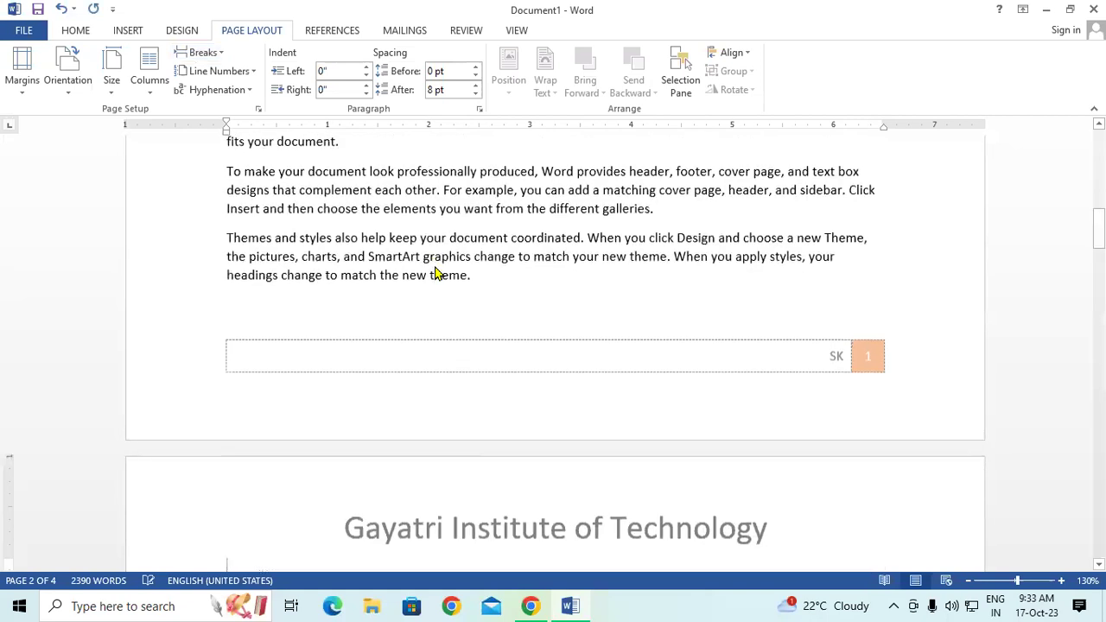
pyautogui.scroll(-2, 435, 269)
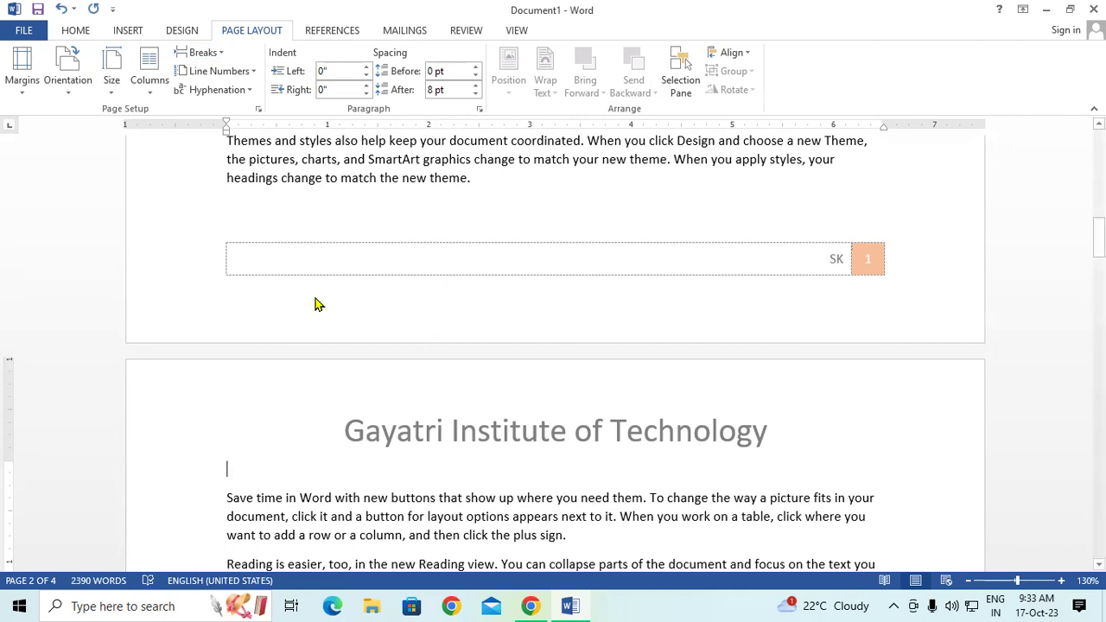
pyautogui.click(482, 180)
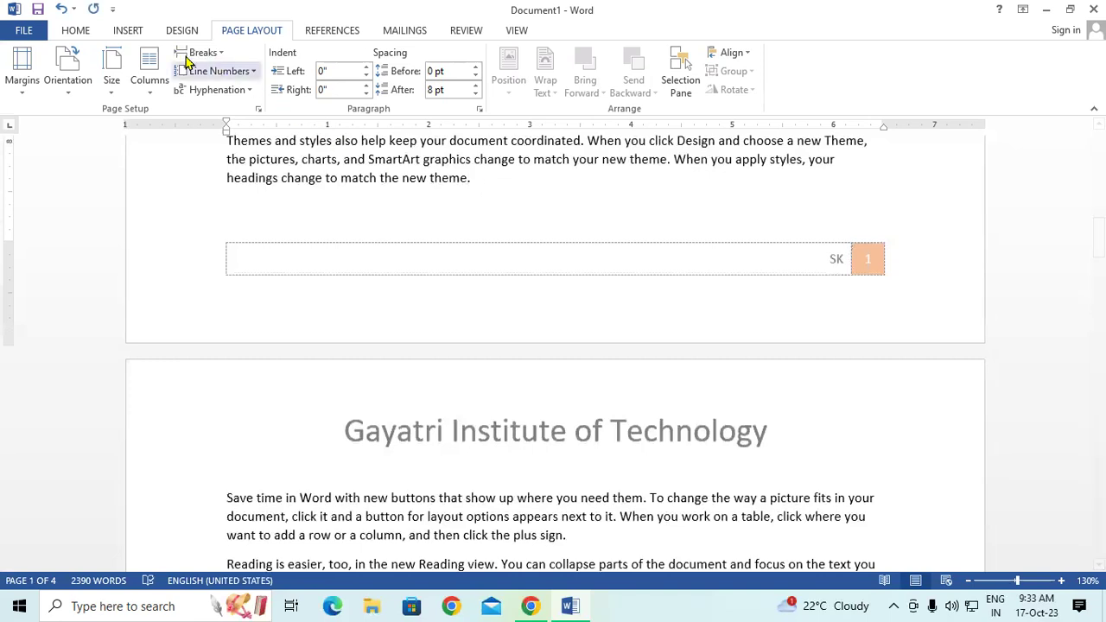
pyautogui.click(87, 33)
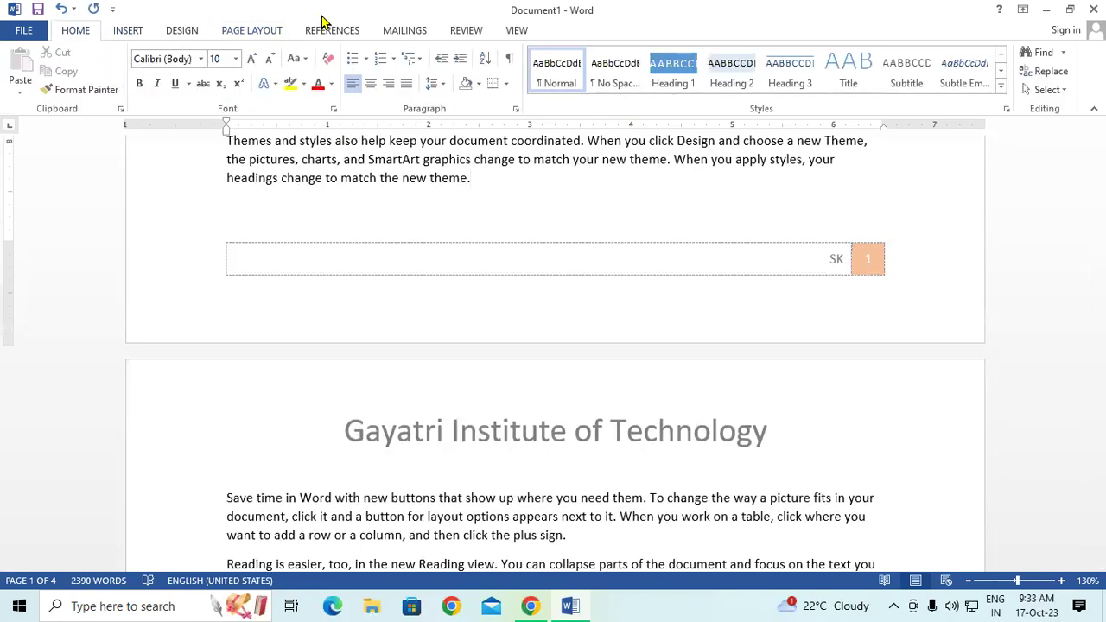
pyautogui.click(509, 59)
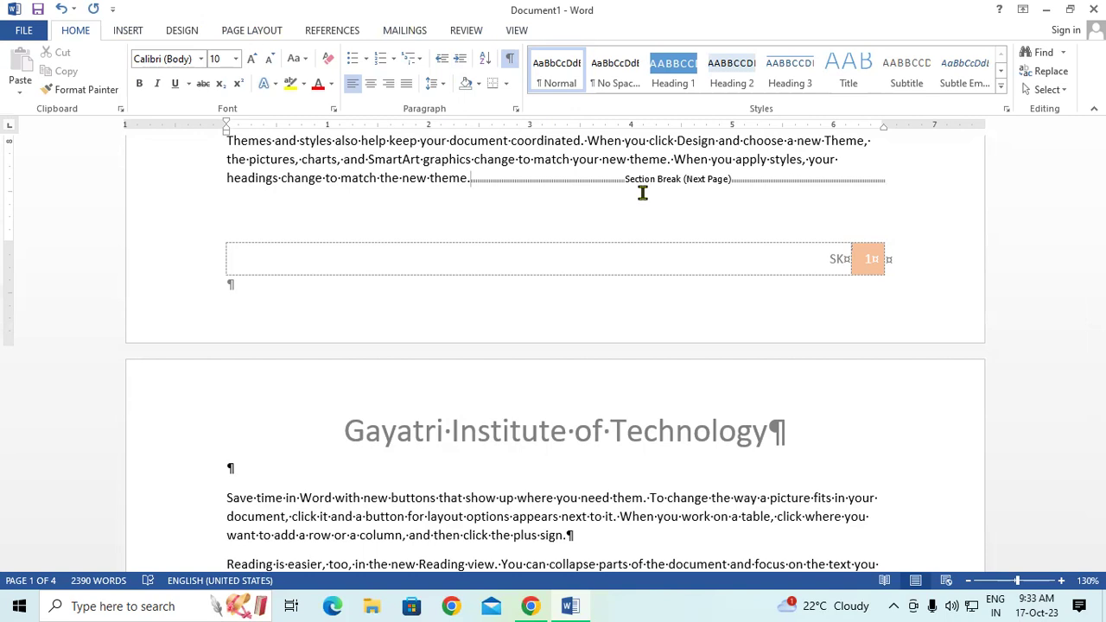
pyautogui.click(508, 61)
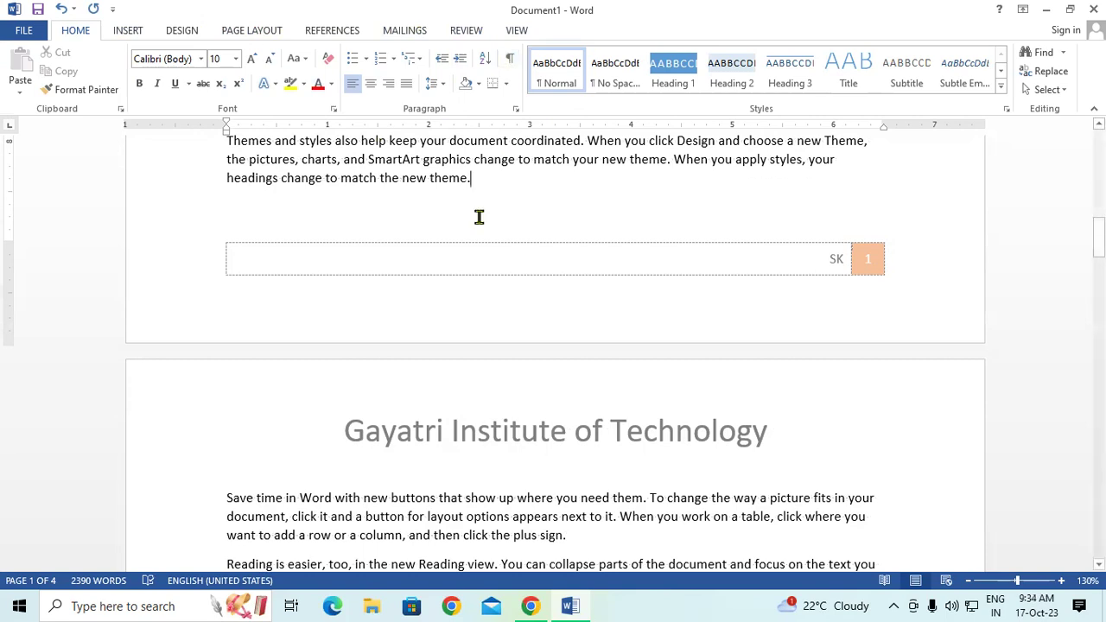
pyautogui.scroll(5, 477, 216)
pyautogui.scroll(2, 477, 216)
pyautogui.scroll(2, 477, 216)
pyautogui.scroll(2, 479, 218)
pyautogui.scroll(2, 482, 222)
pyautogui.scroll(2, 481, 221)
pyautogui.scroll(-3, 480, 217)
pyautogui.scroll(-2, 479, 216)
pyautogui.scroll(-2, 480, 215)
pyautogui.scroll(-3, 479, 214)
pyautogui.scroll(-2, 480, 215)
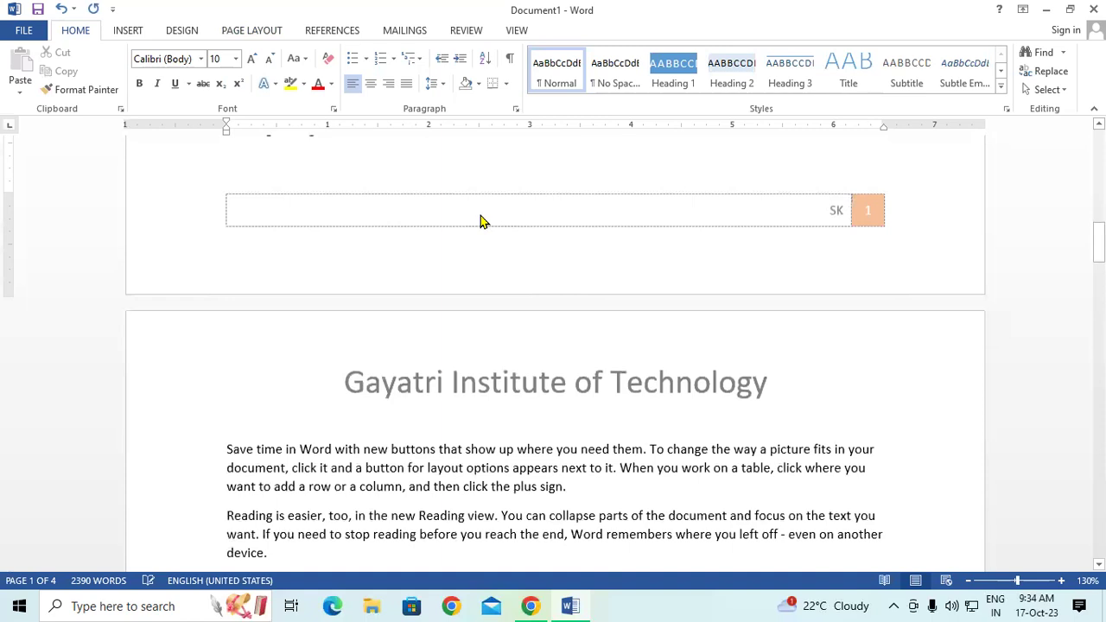
pyautogui.scroll(-2, 480, 215)
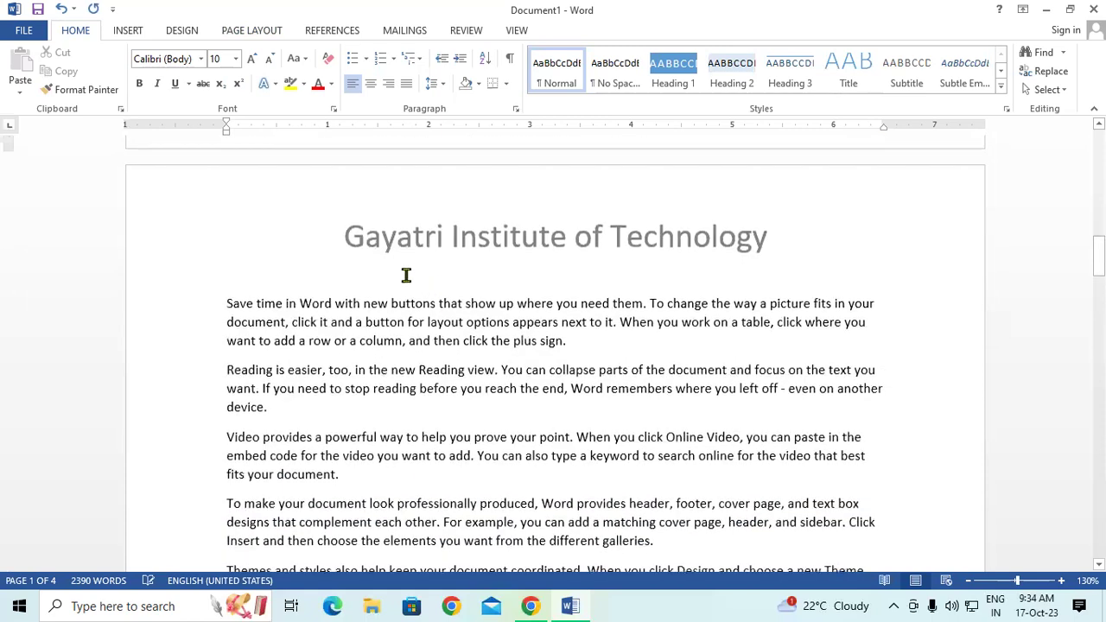
# - Unlink page 2's header from the previous section and change its text to 'Operating System'
pyautogui.doubleClick(339, 244)
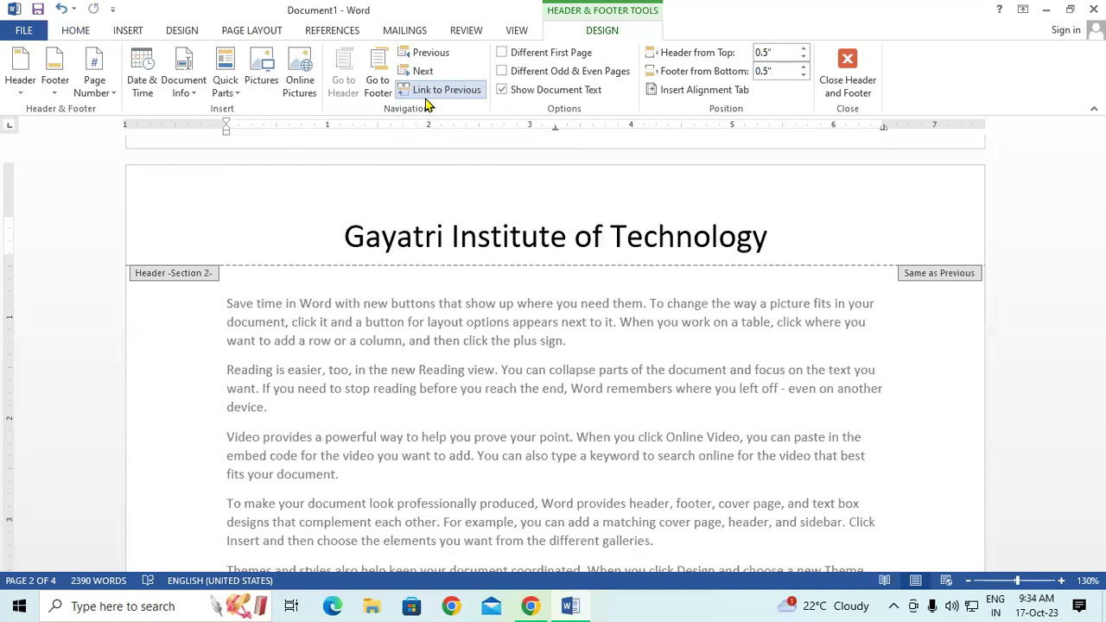
pyautogui.click(423, 94)
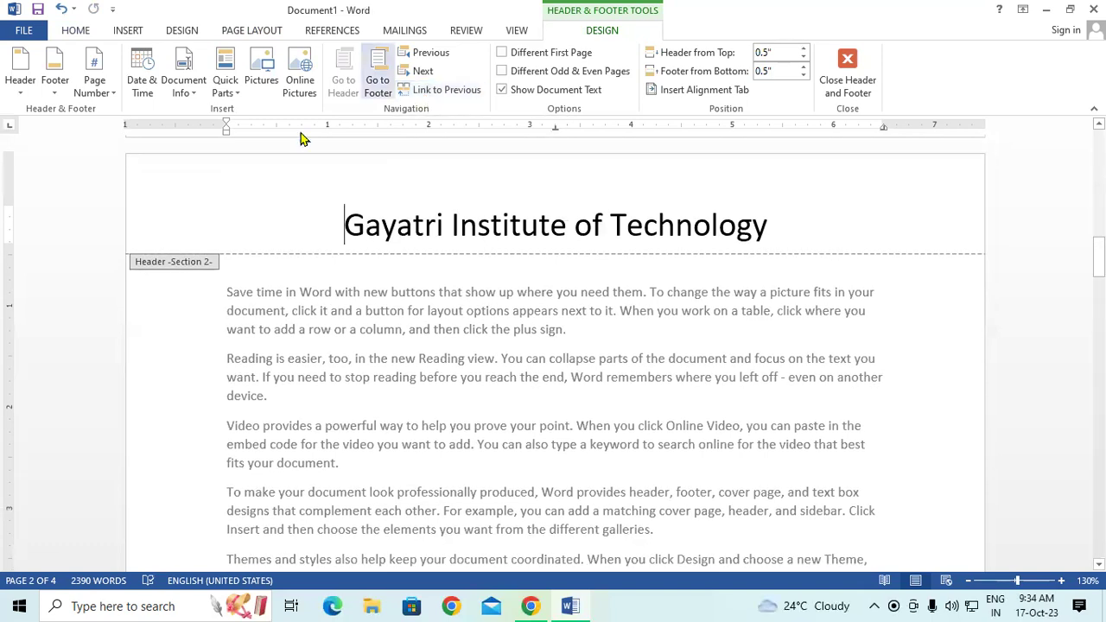
pyautogui.moveTo(412, 227); pyautogui.dragTo(807, 185)
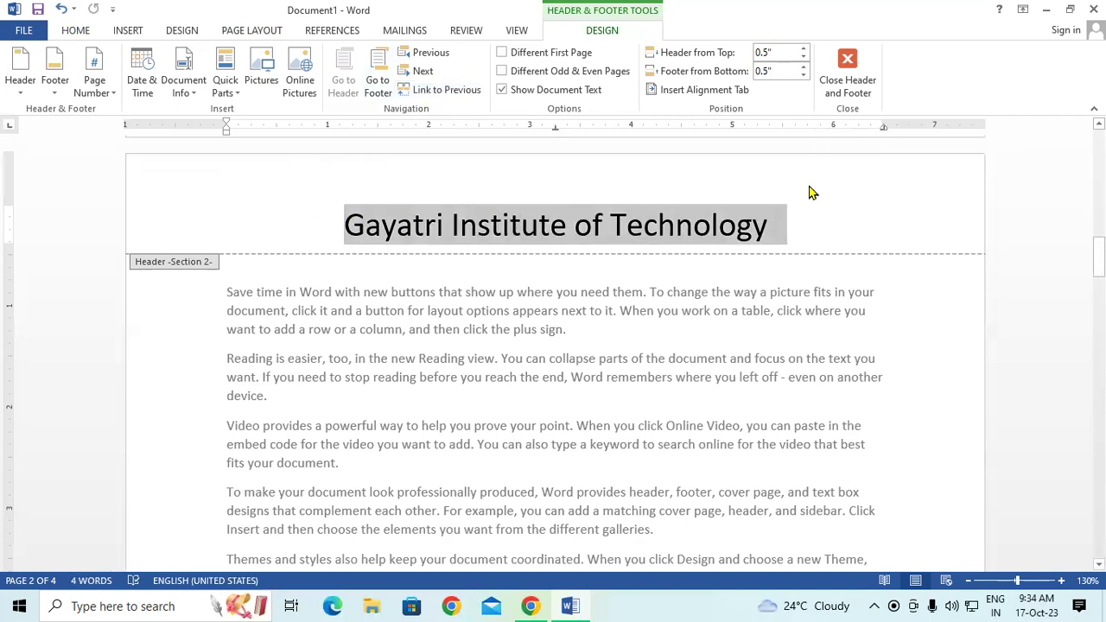
pyautogui.write('Operating ')
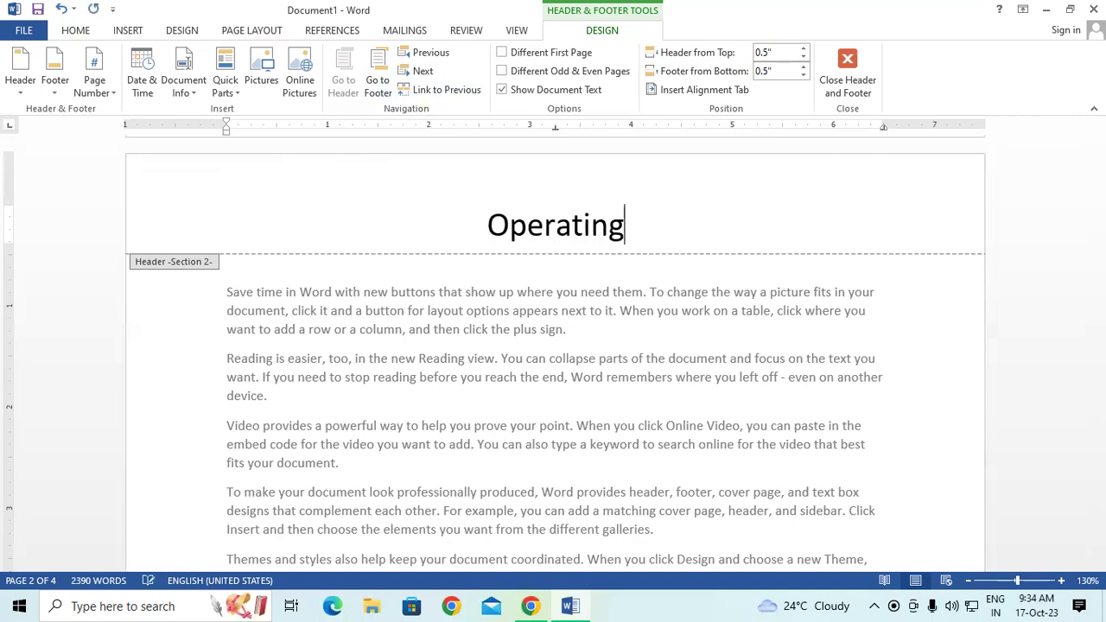
pyautogui.write('System')
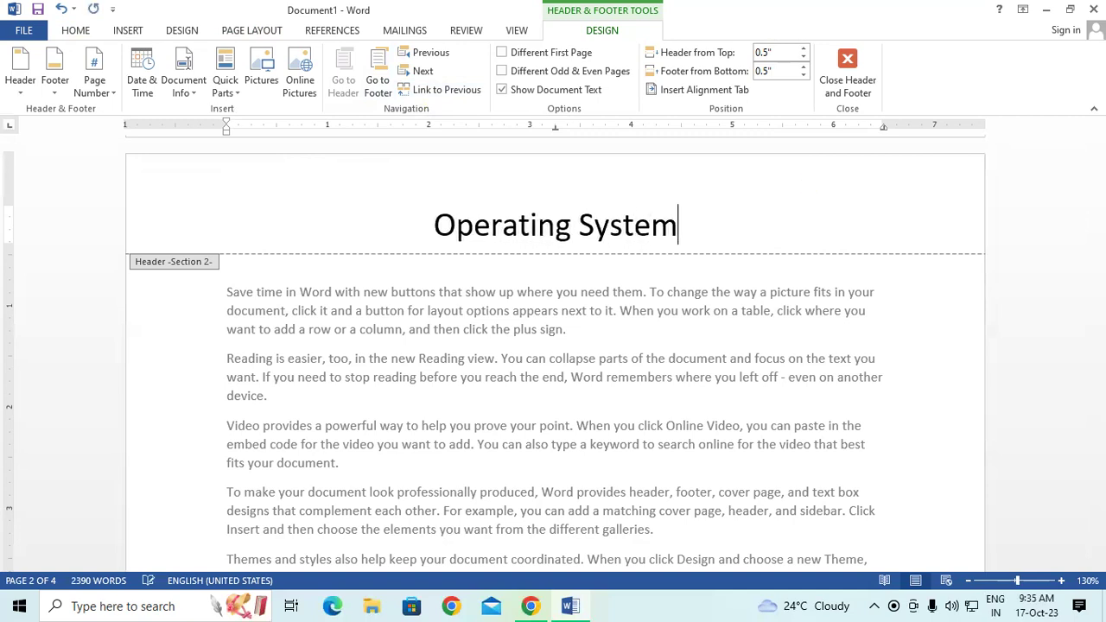
pyautogui.click(871, 69)
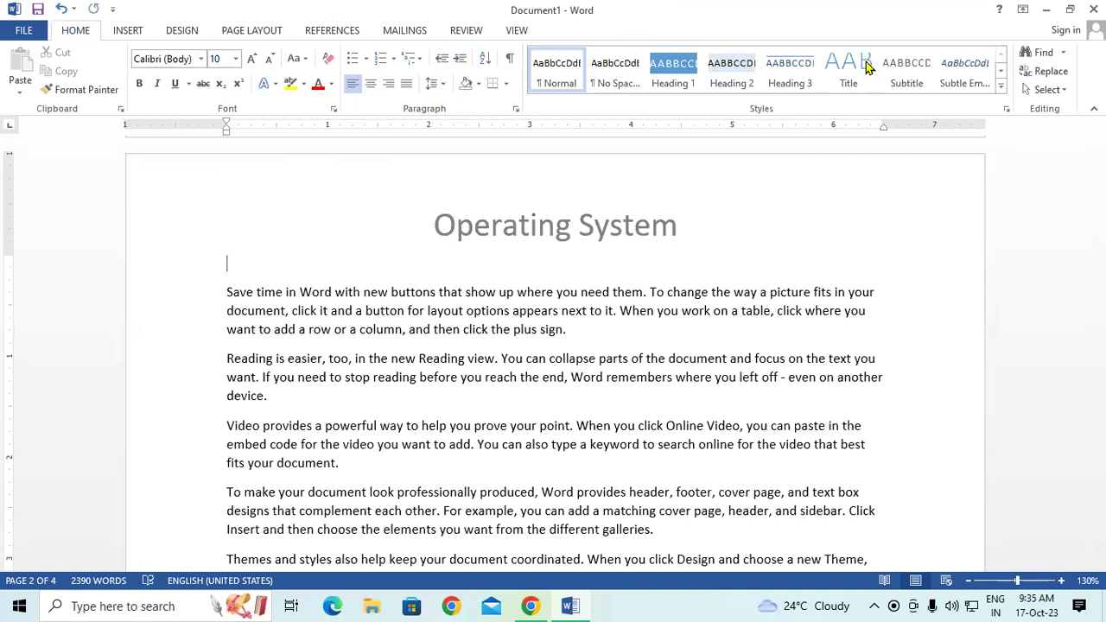
pyautogui.moveTo(1098, 256); pyautogui.dragTo(1098, 138)
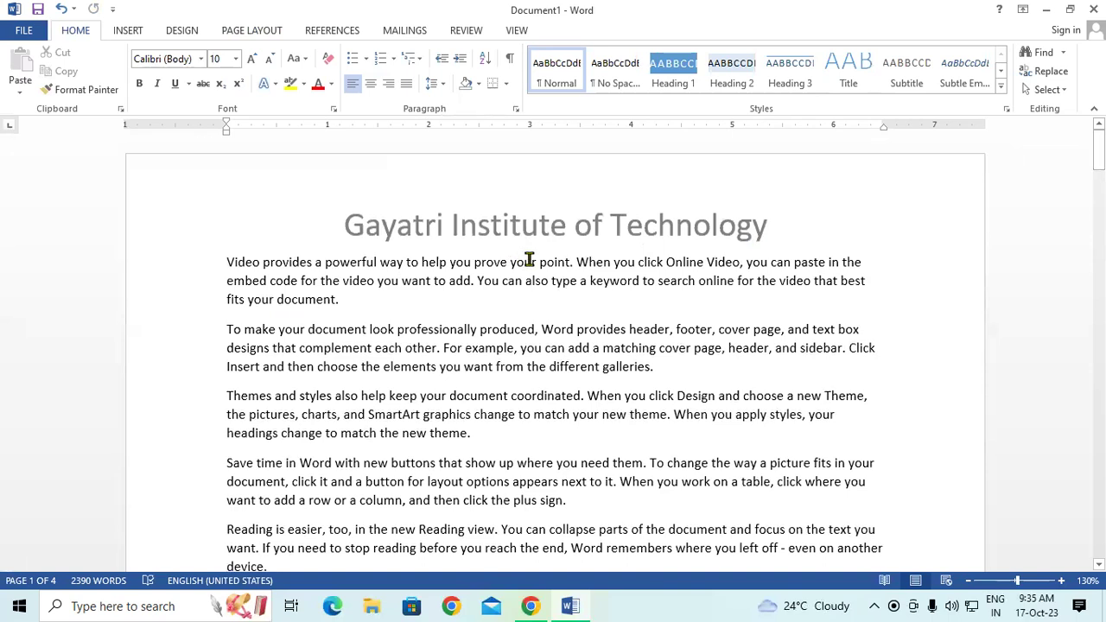
pyautogui.scroll(-4, 525, 256)
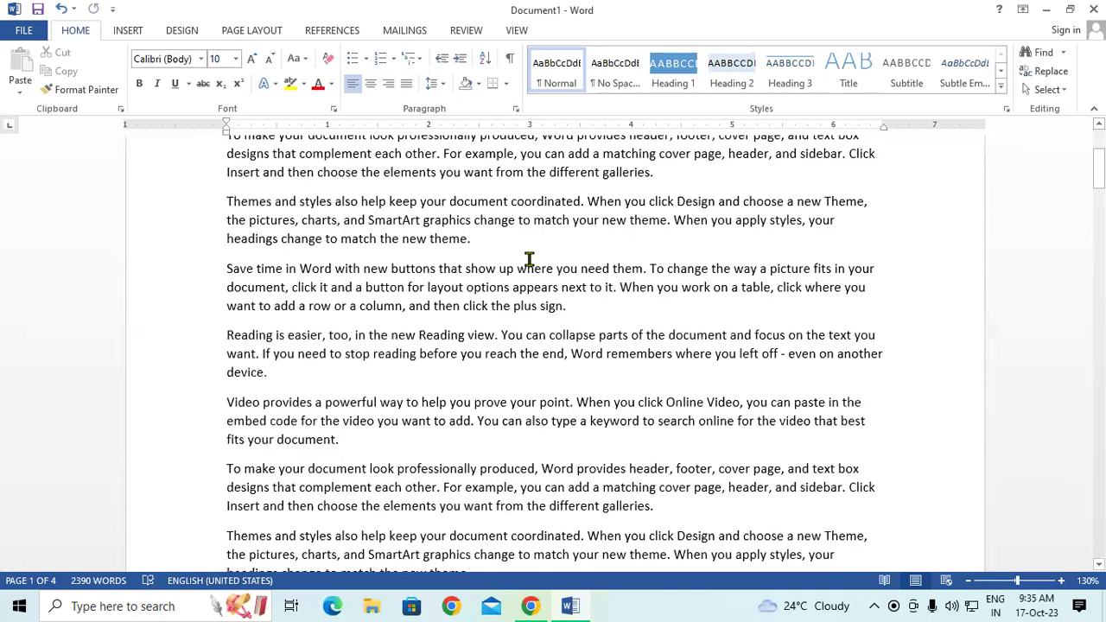
pyautogui.scroll(-5, 529, 259)
pyautogui.scroll(-3, 529, 259)
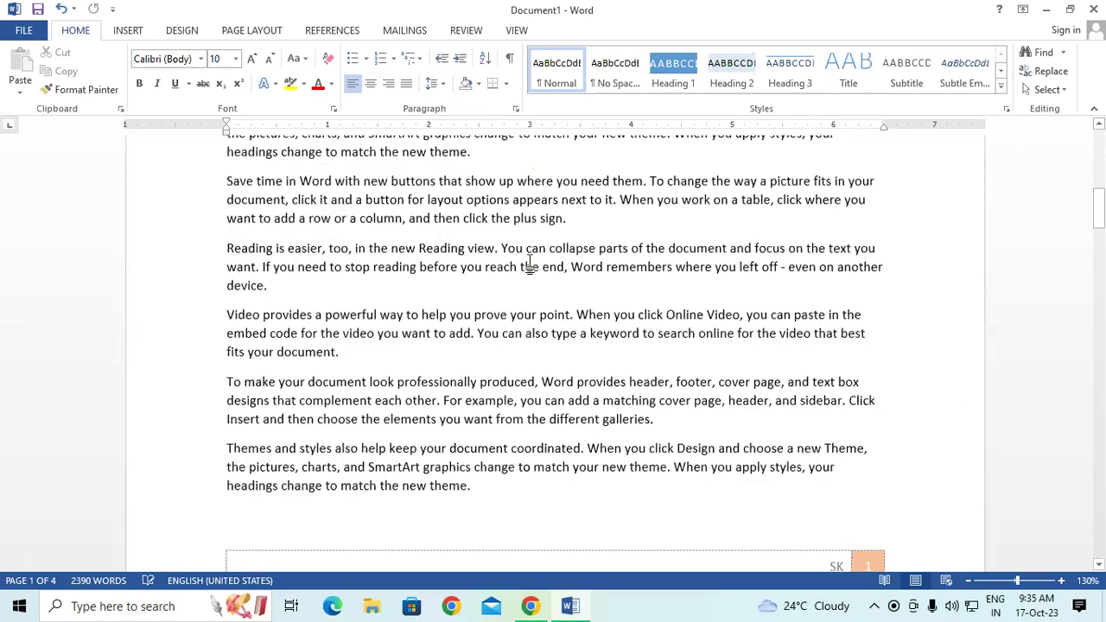
pyautogui.scroll(-7, 528, 259)
pyautogui.scroll(-6, 542, 319)
pyautogui.scroll(-5, 541, 317)
pyautogui.scroll(10, 542, 317)
pyautogui.scroll(-2, 542, 318)
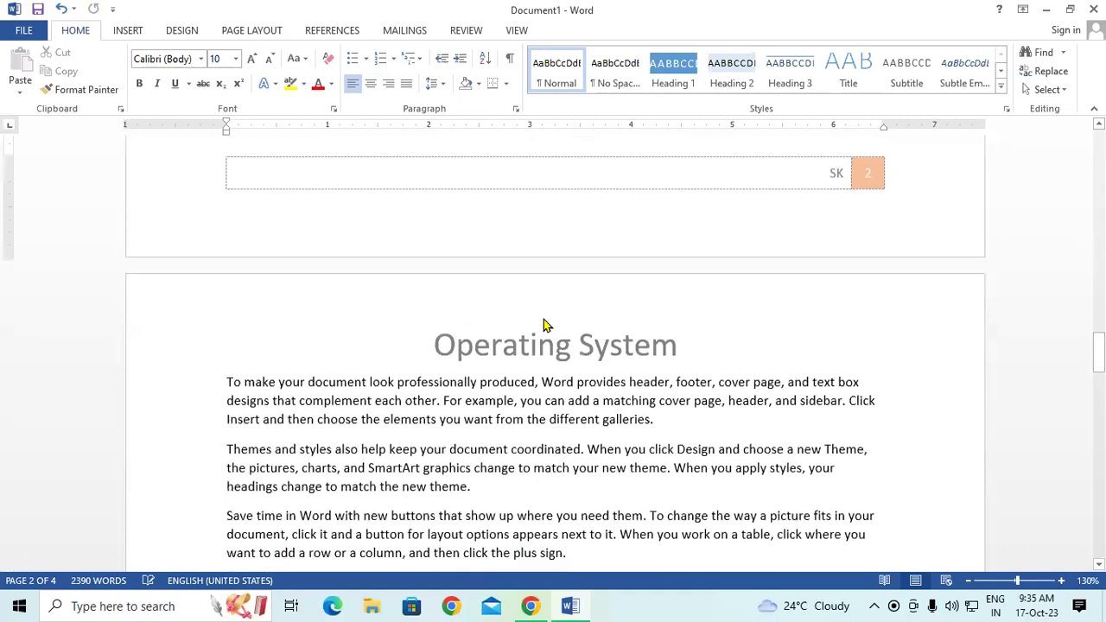
pyautogui.scroll(-4, 542, 317)
pyautogui.scroll(-6, 541, 317)
pyautogui.scroll(-8, 542, 318)
pyautogui.scroll(-3, 542, 318)
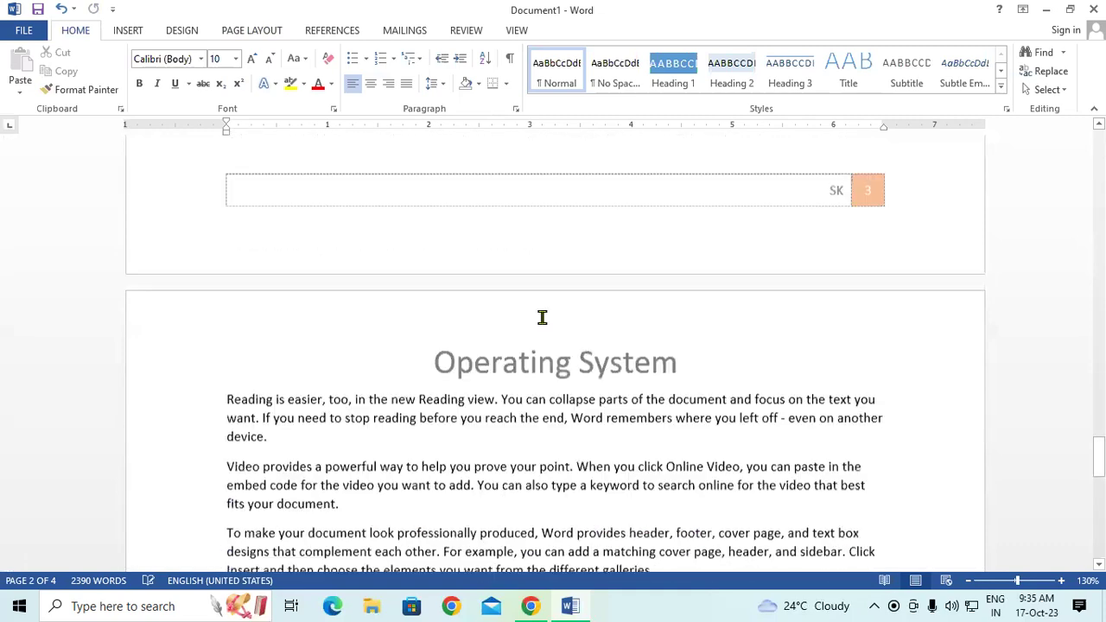
pyautogui.scroll(-4, 541, 318)
pyautogui.scroll(3, 542, 317)
pyautogui.scroll(-9, 541, 317)
pyautogui.scroll(-2, 541, 317)
pyautogui.scroll(-7, 542, 317)
pyautogui.scroll(10, 541, 317)
pyautogui.scroll(3, 542, 317)
pyautogui.scroll(8, 542, 317)
pyautogui.scroll(10, 542, 317)
pyautogui.scroll(-2, 562, 294)
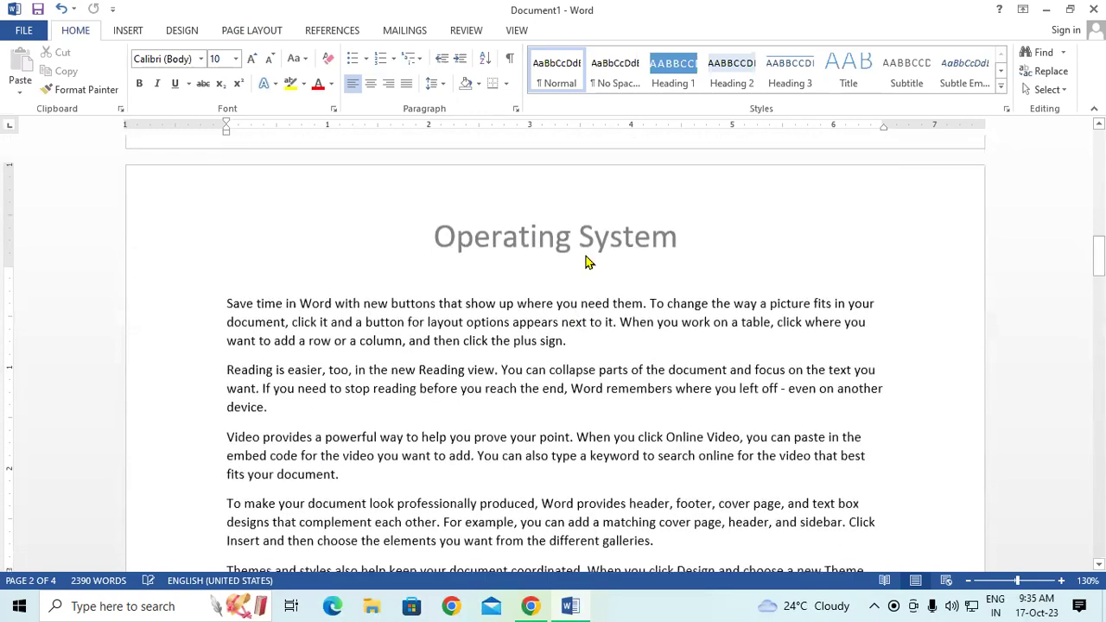
pyautogui.scroll(-5, 627, 320)
pyautogui.scroll(-1, 629, 321)
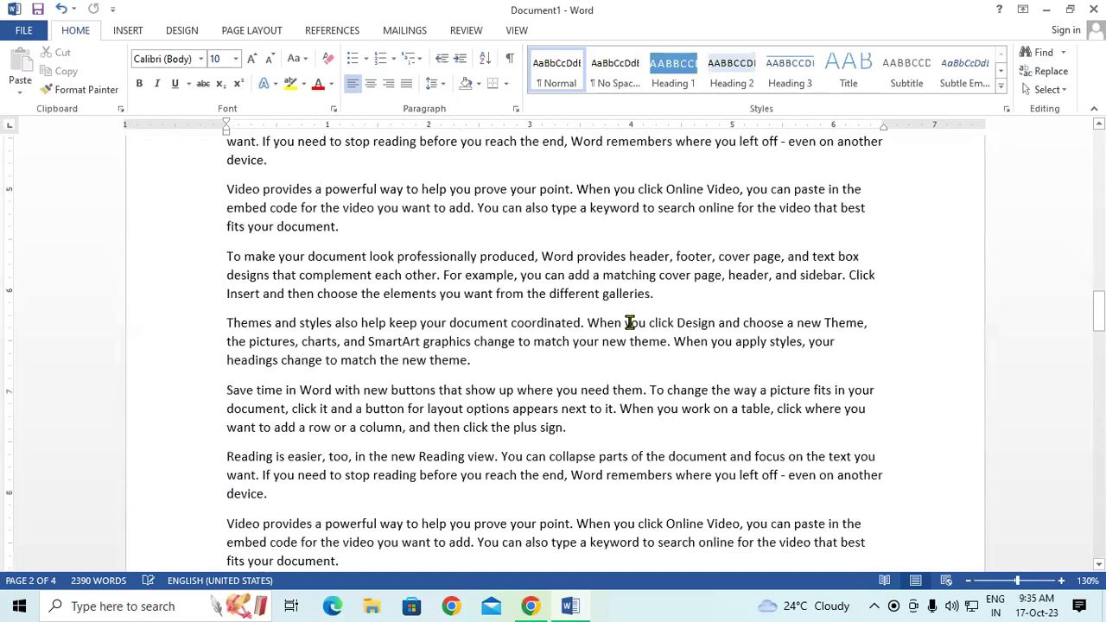
pyautogui.scroll(-5, 630, 320)
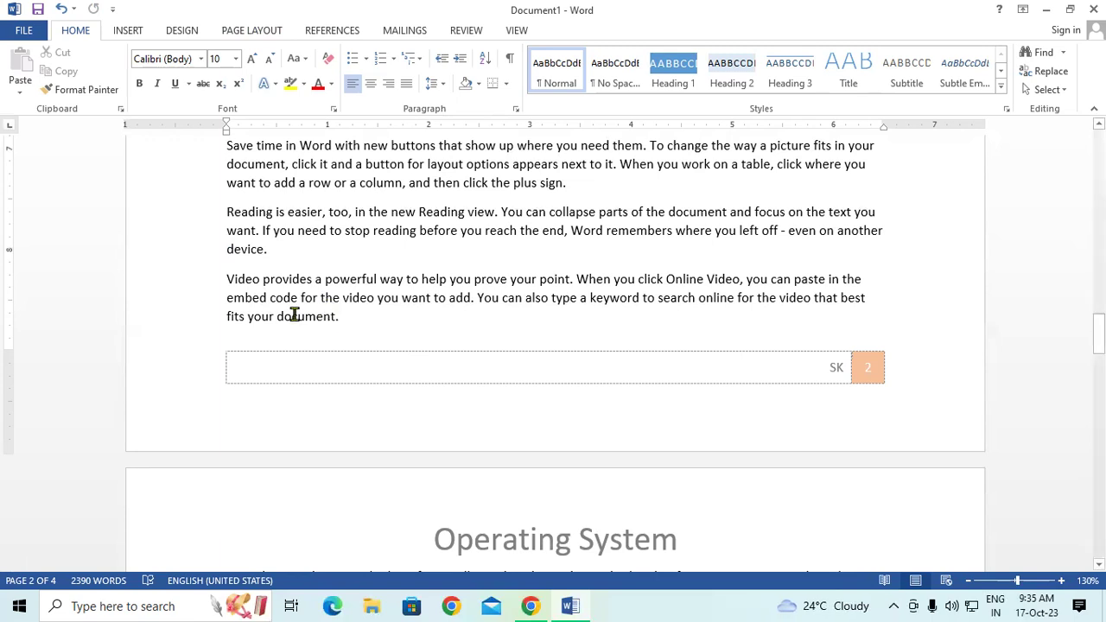
# - Insert a Next Page section break at the end of page 2
pyautogui.click(249, 35)
pyautogui.click(216, 53)
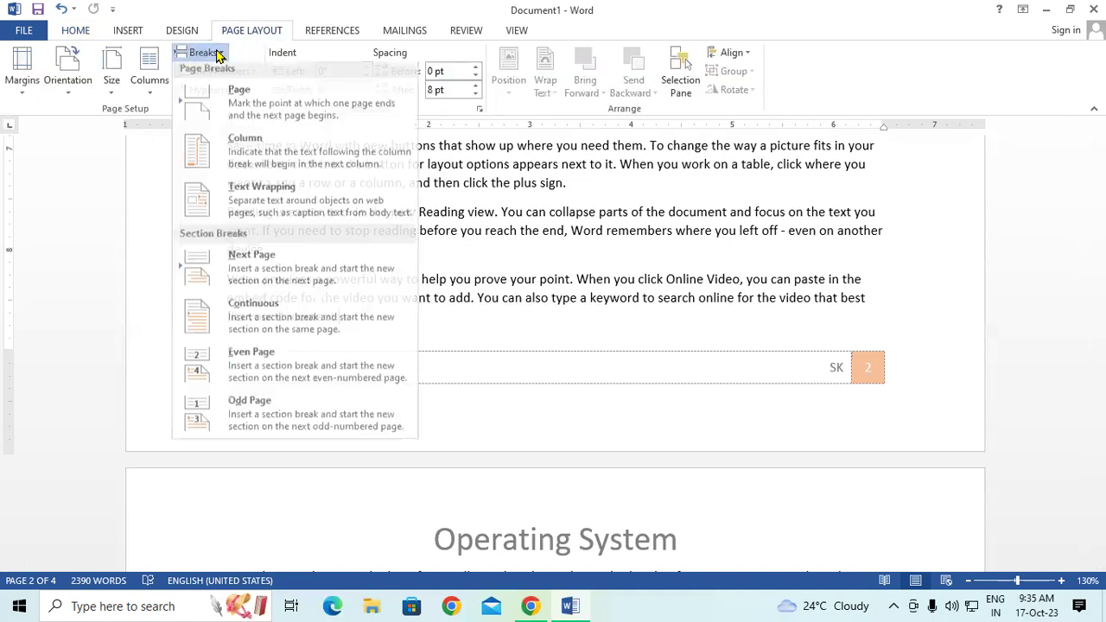
pyautogui.click(287, 256)
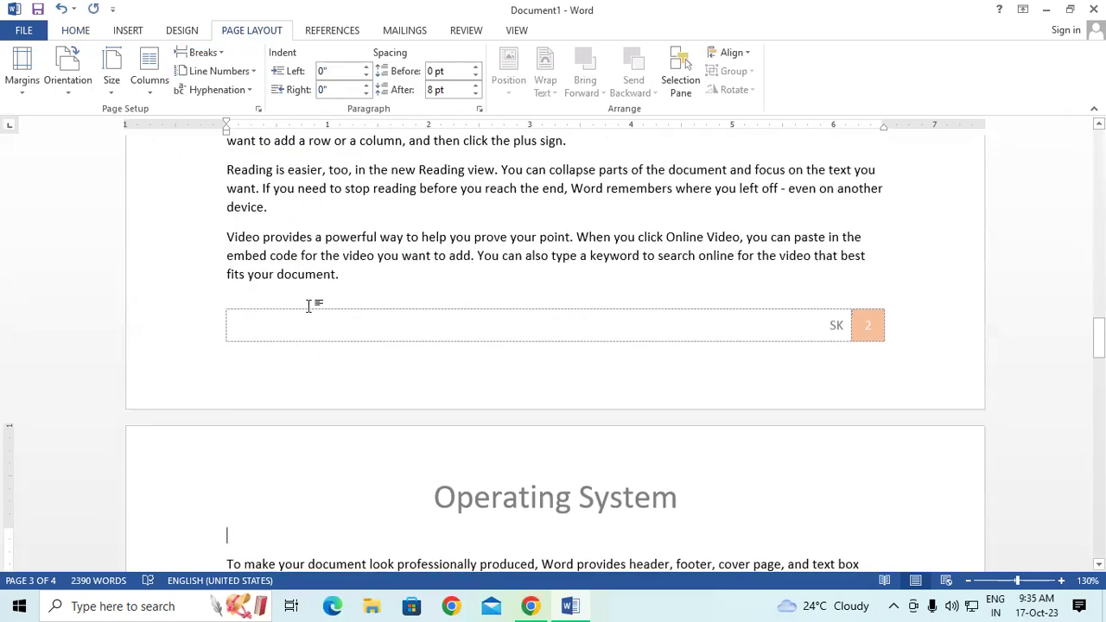
# - Show and then hide formatting marks to confirm the section break
pyautogui.click(78, 31)
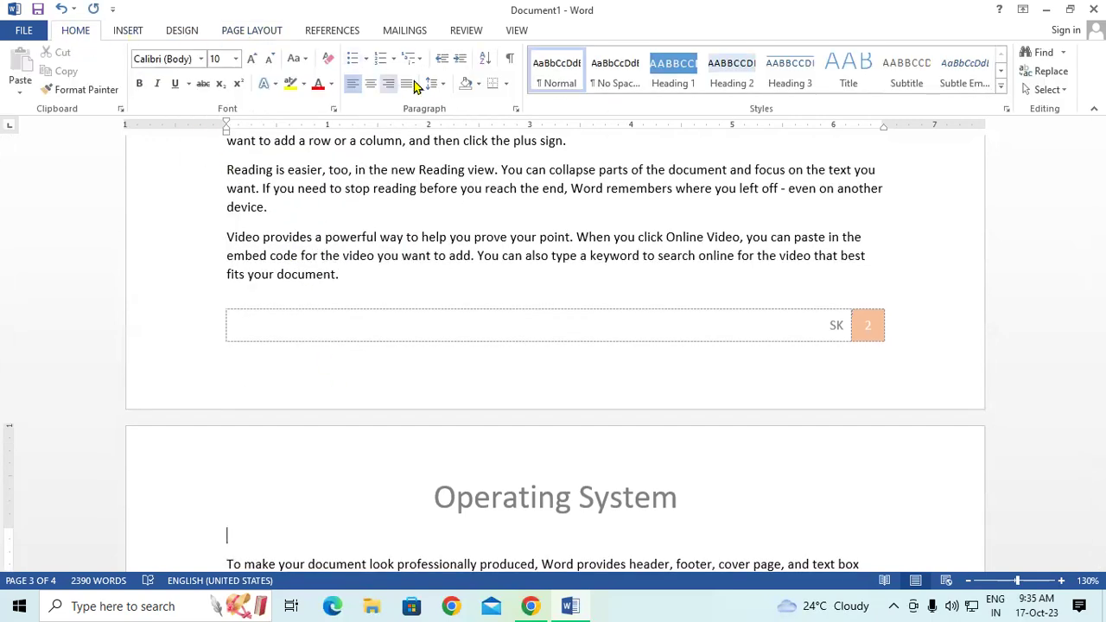
pyautogui.click(509, 58)
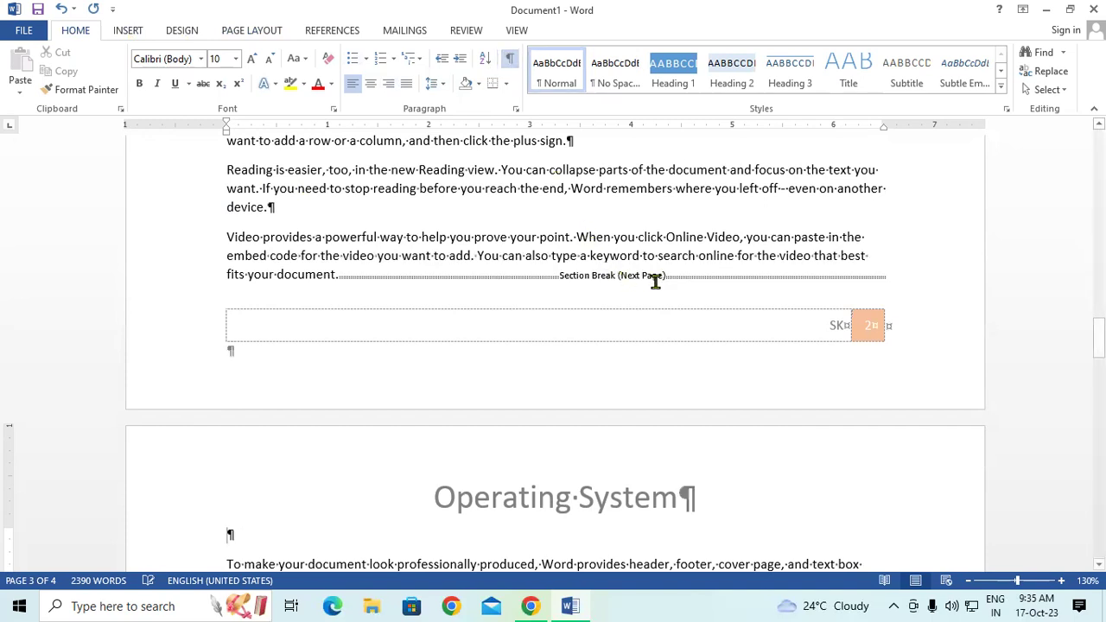
pyautogui.click(509, 59)
pyautogui.scroll(-4, 271, 365)
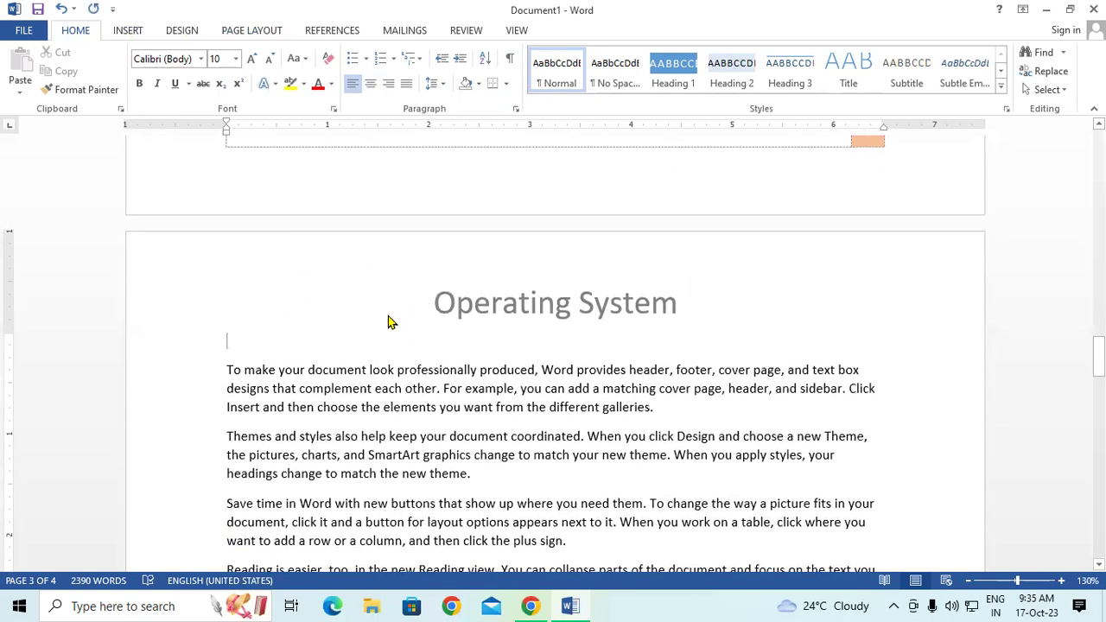
# - Unlink page 3's header and replace 'Operating System' with 'Microsoft Office'
pyautogui.doubleClick(389, 316)
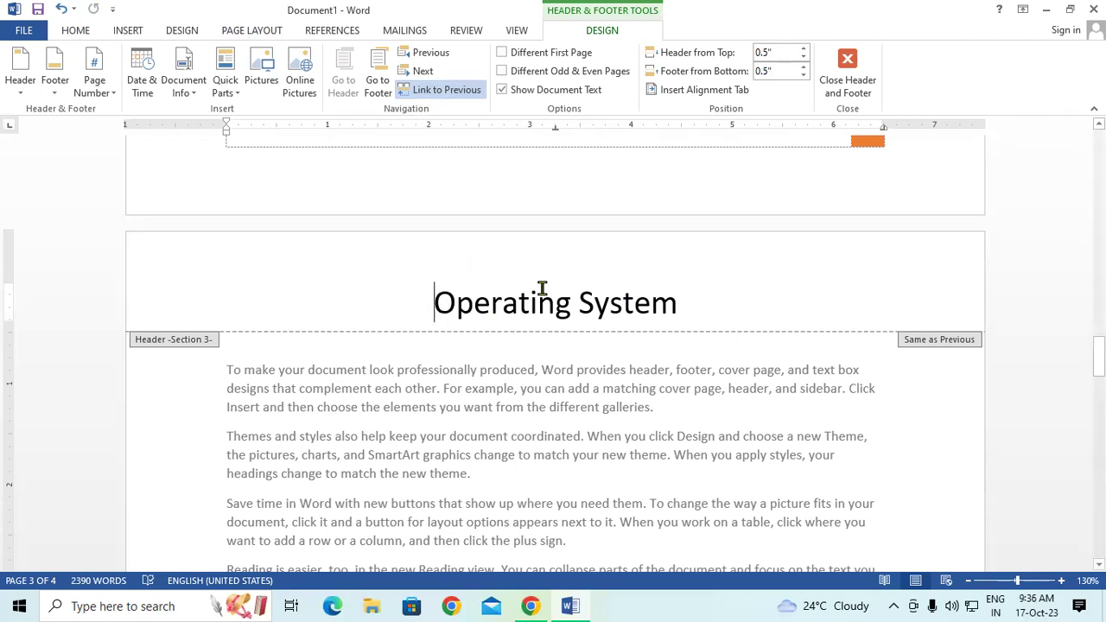
pyautogui.click(425, 94)
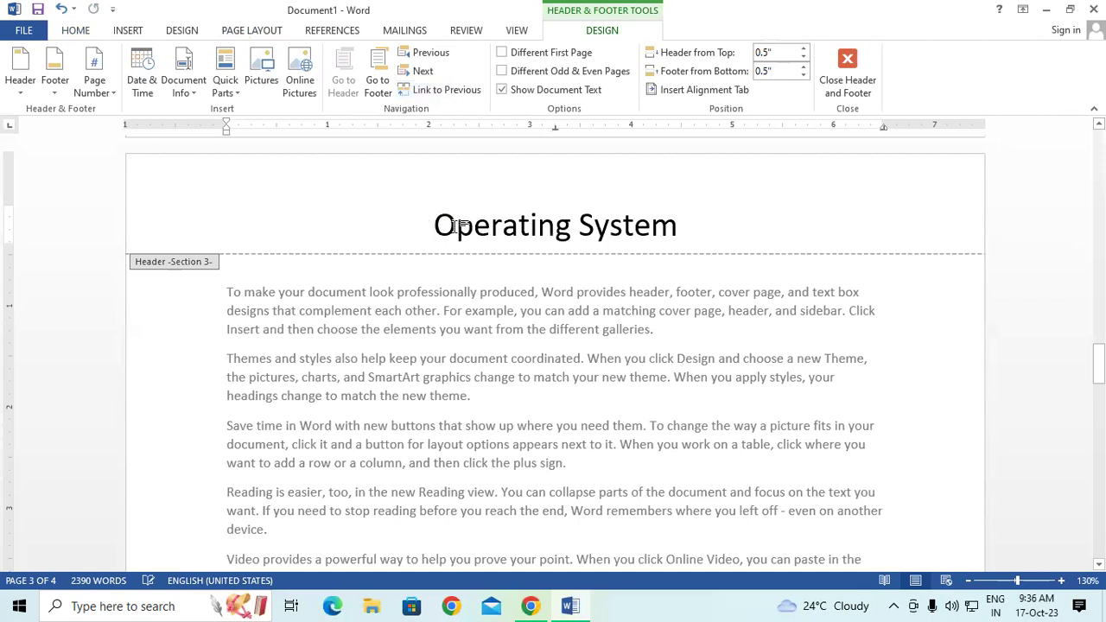
pyautogui.moveTo(435, 226); pyautogui.dragTo(700, 235)
pyautogui.write('Micros')
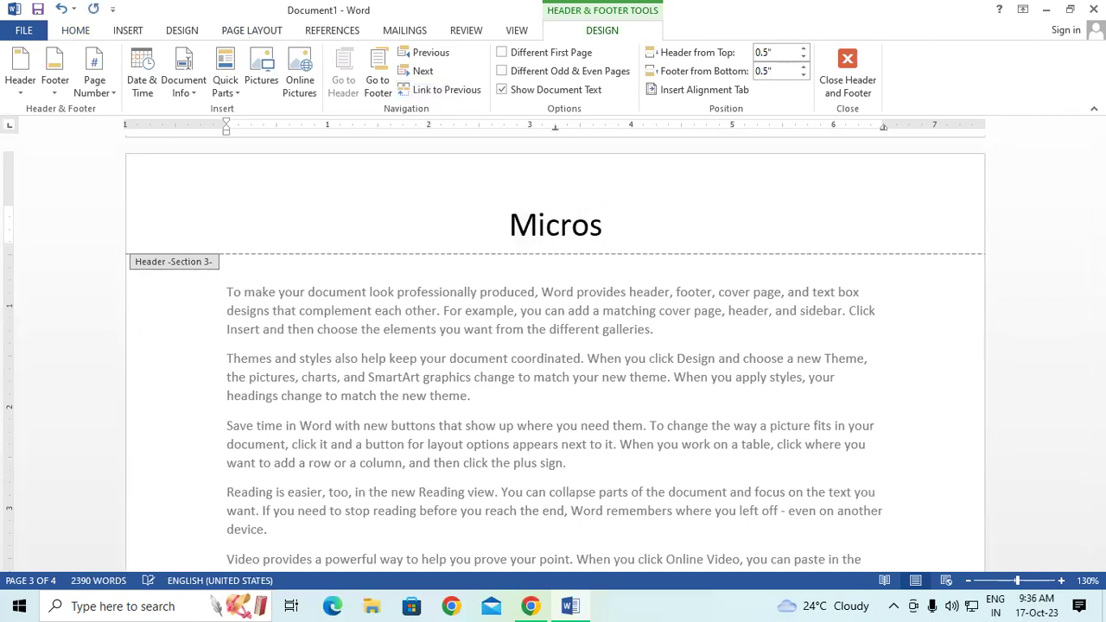
pyautogui.write('f')
pyautogui.press('BackSpace')
pyautogui.write('oft ')
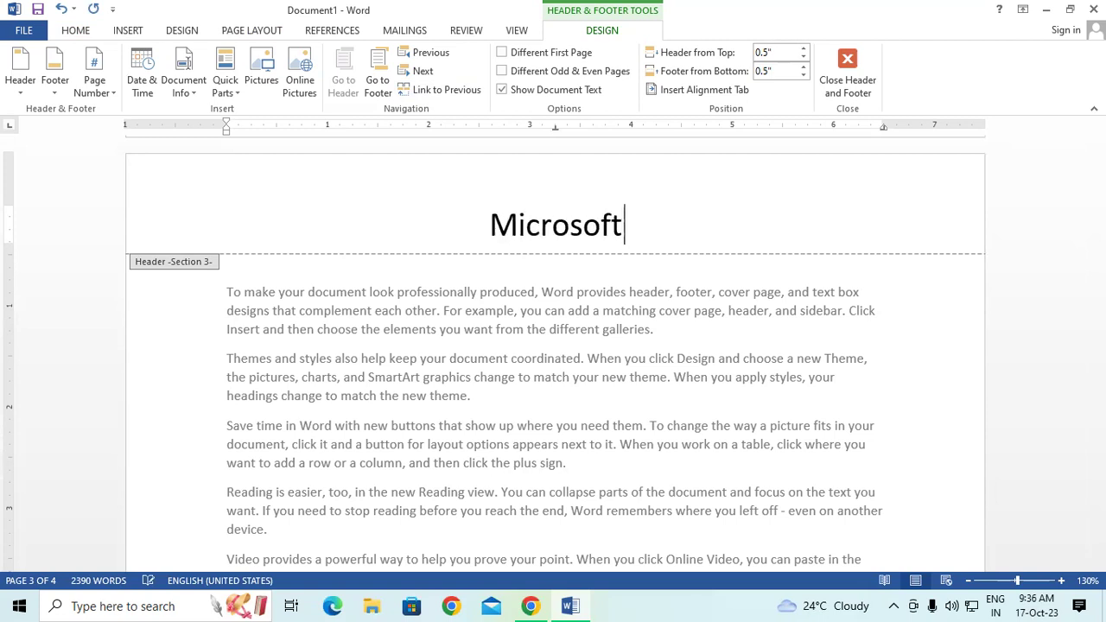
pyautogui.write('OFf')
pyautogui.press('BackSpace')
pyautogui.press('BackSpace')
pyautogui.write('ffice')
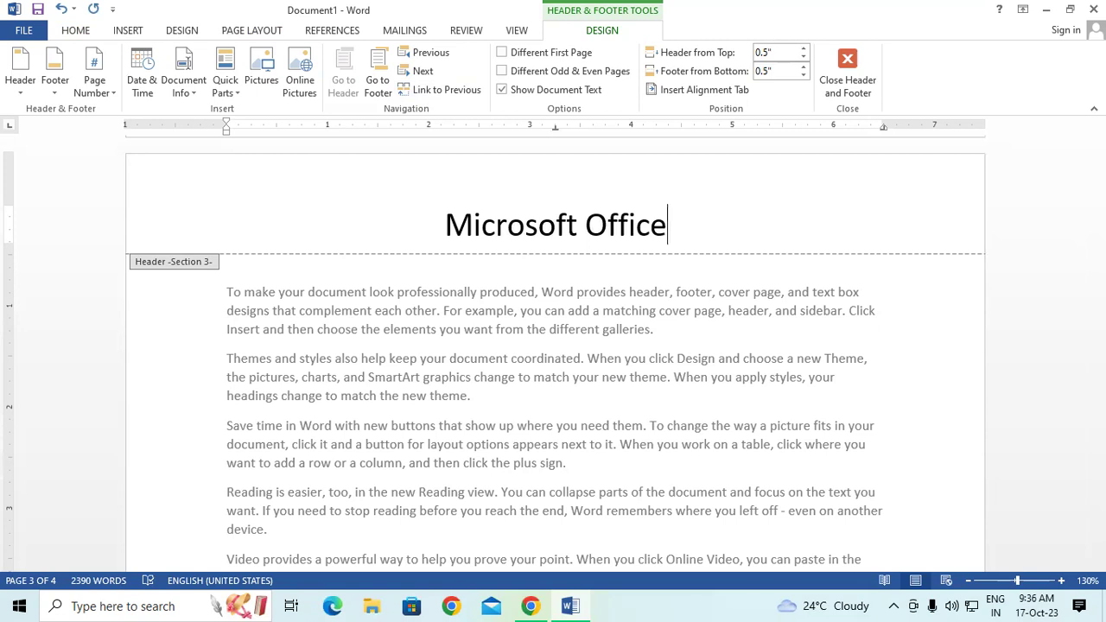
pyautogui.click(847, 73)
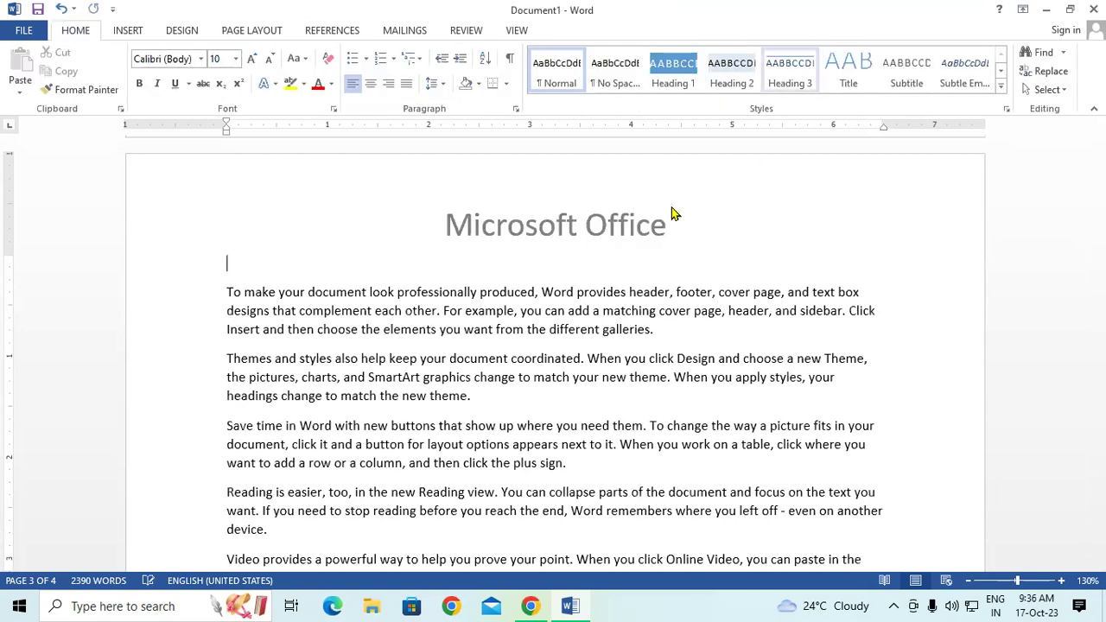
# - Generate sample text with =rand(20) after the last paragraph, extending the document to six pages
pyautogui.scroll(5, 529, 209)
pyautogui.scroll(5, 528, 209)
pyautogui.scroll(5, 529, 209)
pyautogui.scroll(5, 529, 207)
pyautogui.scroll(3, 528, 207)
pyautogui.scroll(-3, 528, 207)
pyautogui.scroll(-3, 528, 207)
pyautogui.scroll(-4, 529, 208)
pyautogui.scroll(-3, 543, 320)
pyautogui.scroll(-5, 542, 320)
pyautogui.scroll(-5, 542, 320)
pyautogui.scroll(-5, 544, 320)
pyautogui.scroll(-5, 542, 320)
pyautogui.scroll(-3, 539, 314)
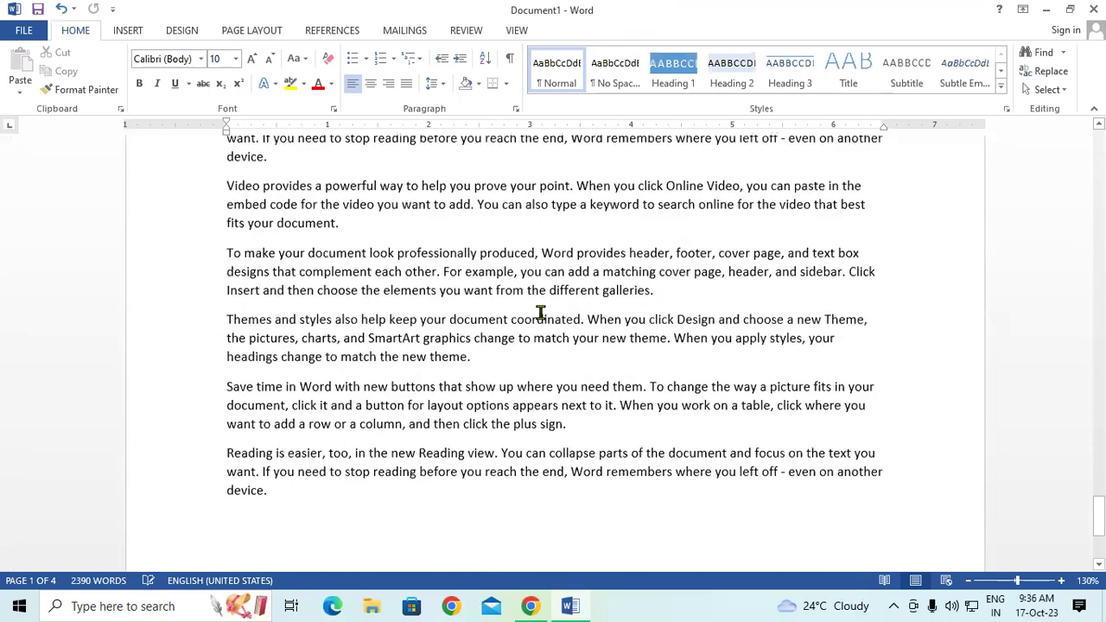
pyautogui.scroll(-4, 539, 314)
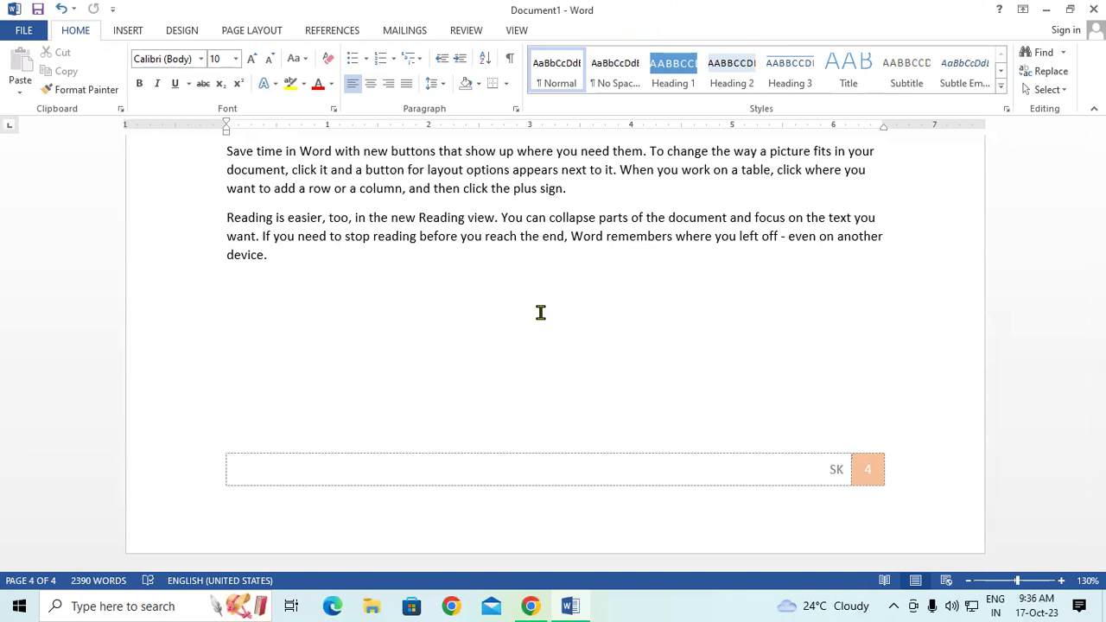
pyautogui.click(342, 269)
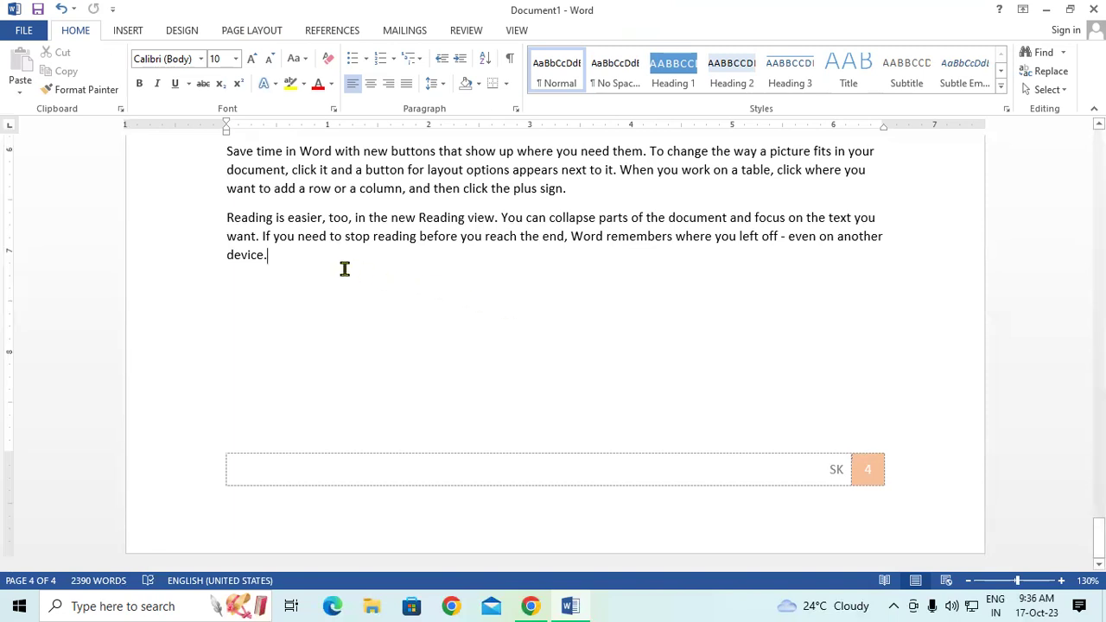
pyautogui.press('Return')
pyautogui.write('=rand(')
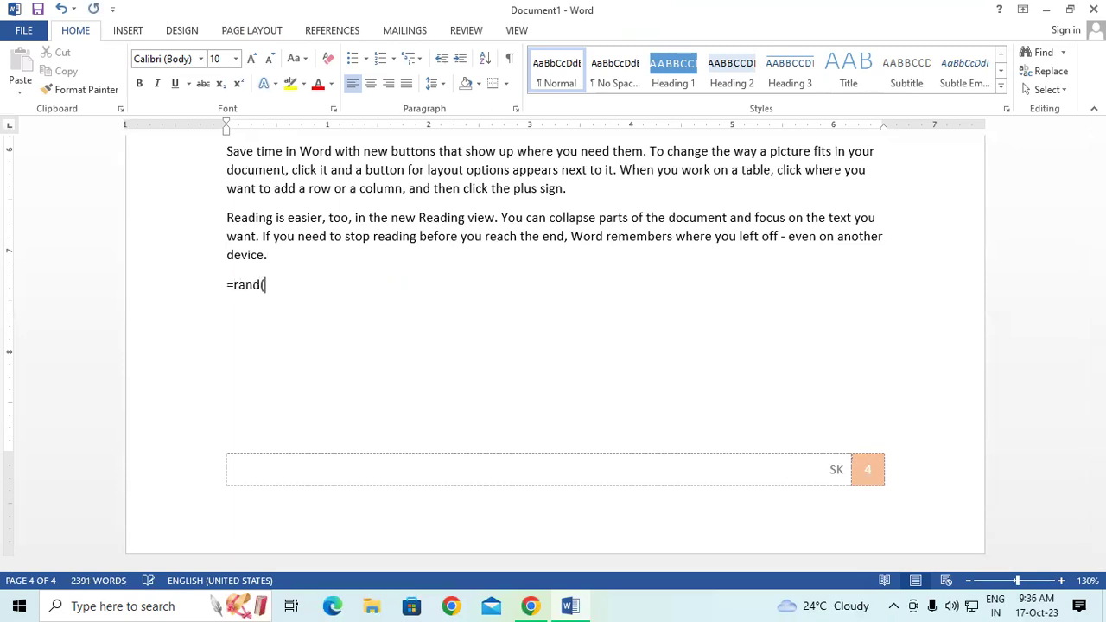
pyautogui.write('20)')
pyautogui.press('Return')
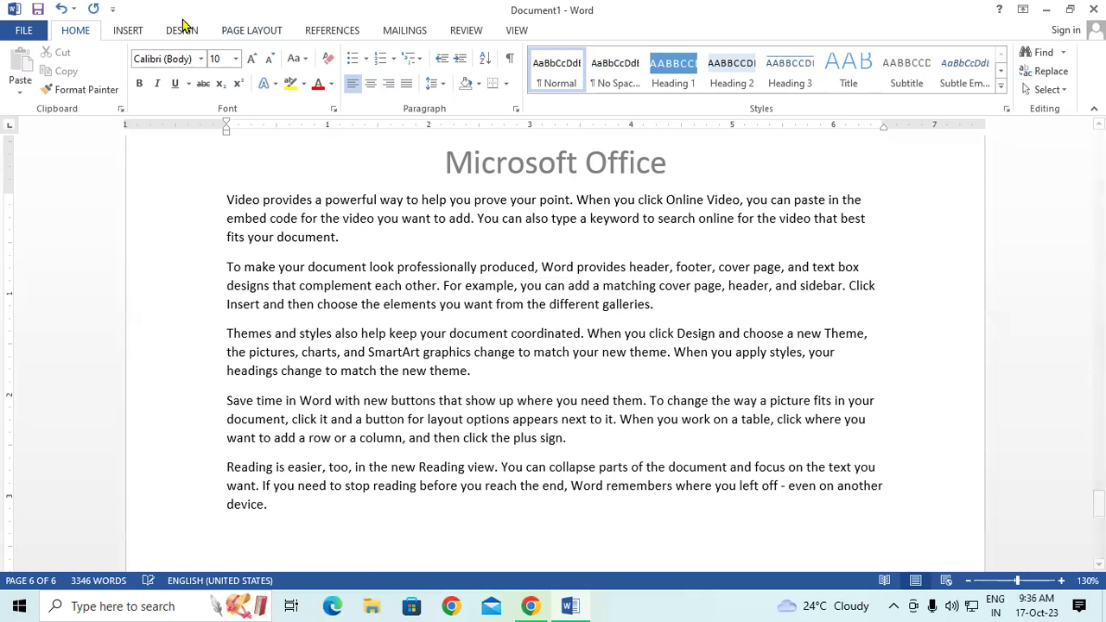
pyautogui.click(130, 32)
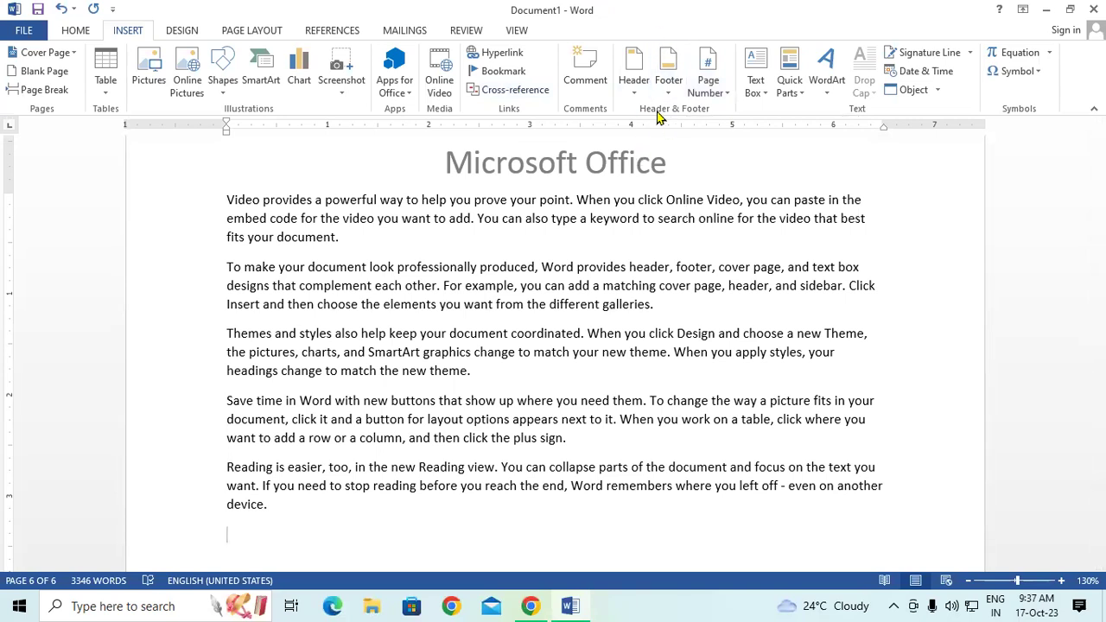
pyautogui.click(722, 93)
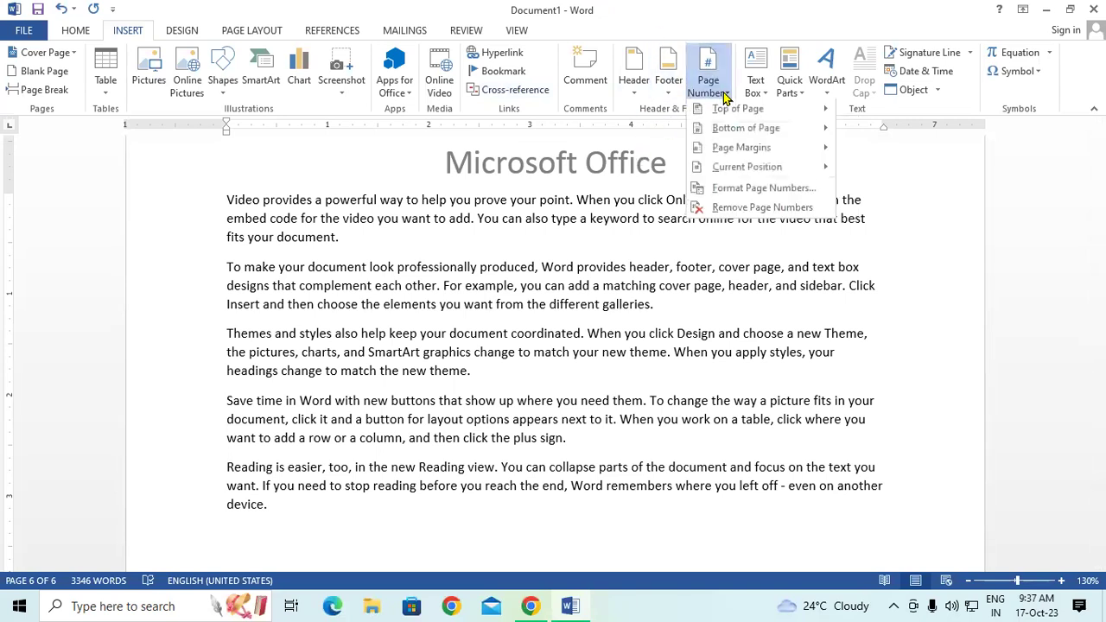
pyautogui.moveTo(738, 115)
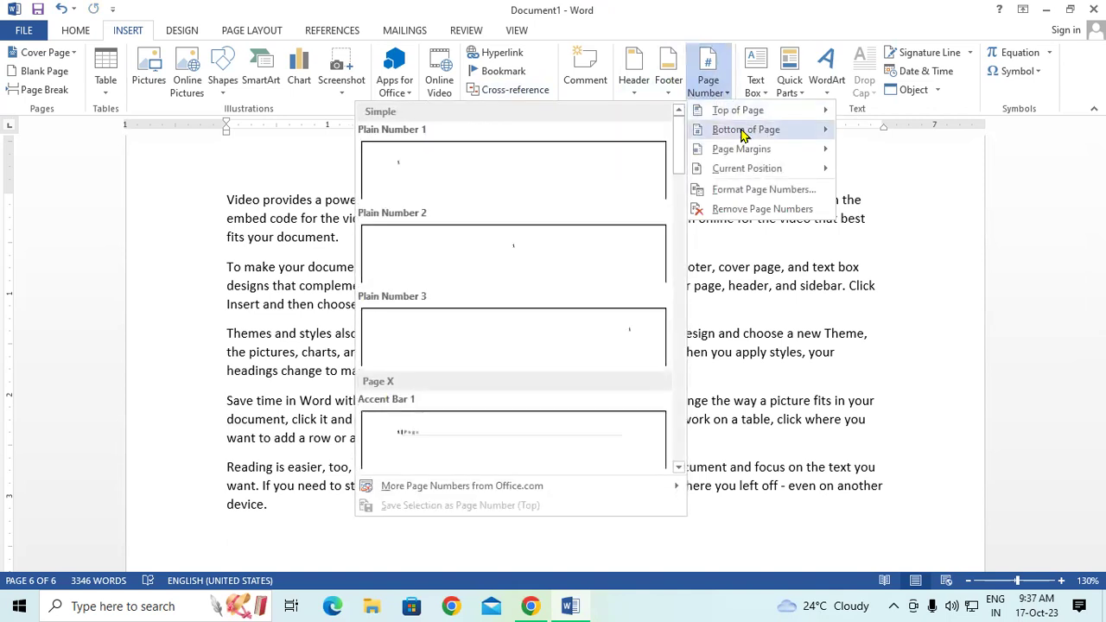
pyautogui.moveTo(743, 136)
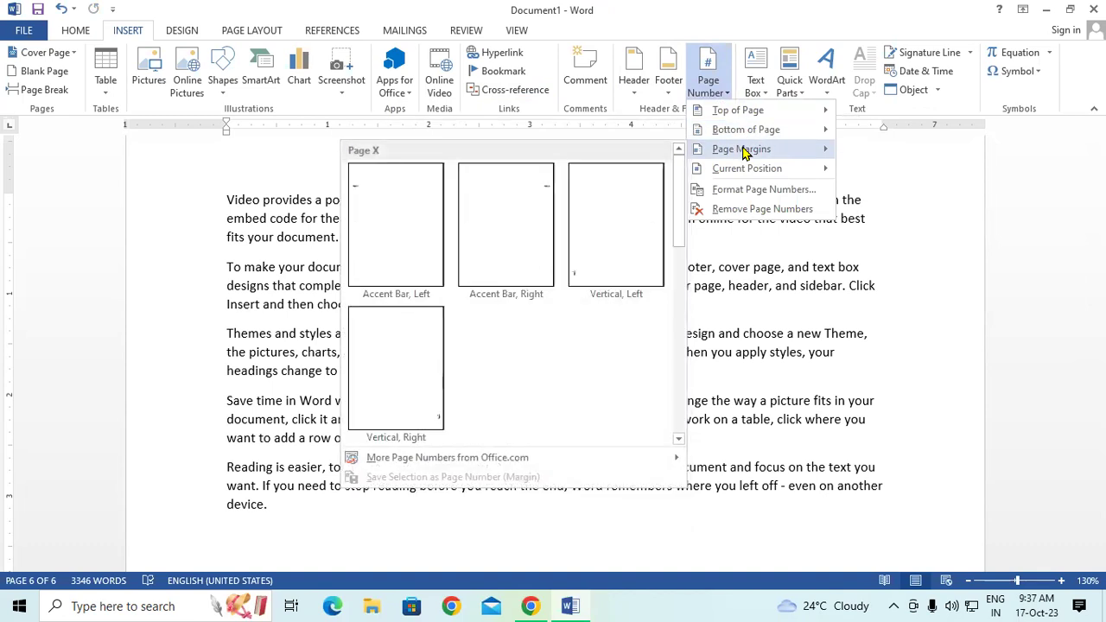
pyautogui.moveTo(754, 171)
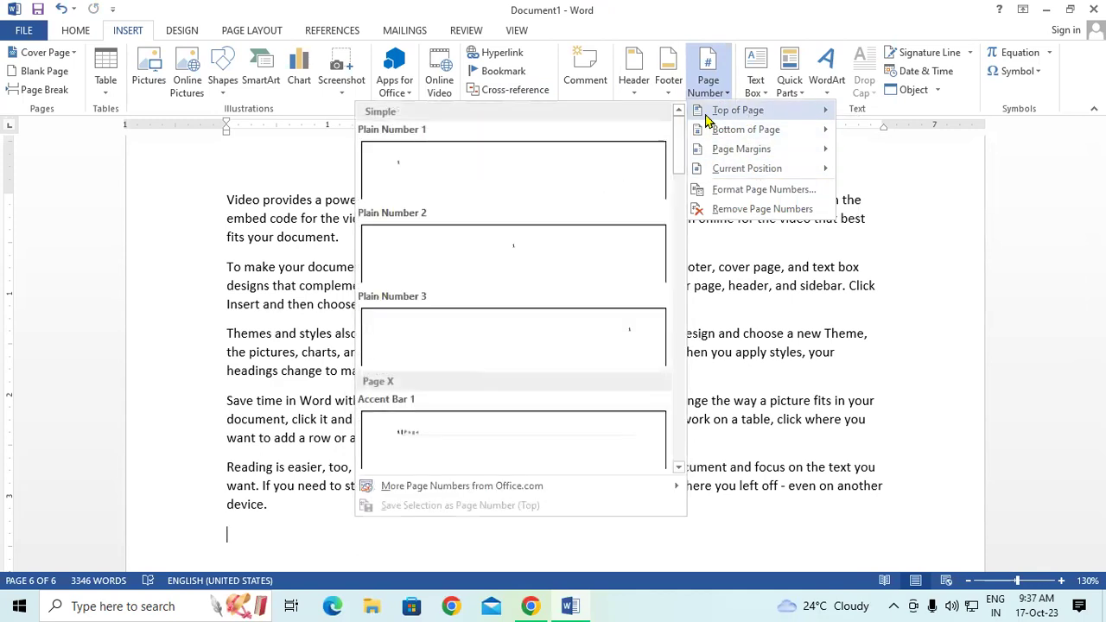
pyautogui.click(403, 173)
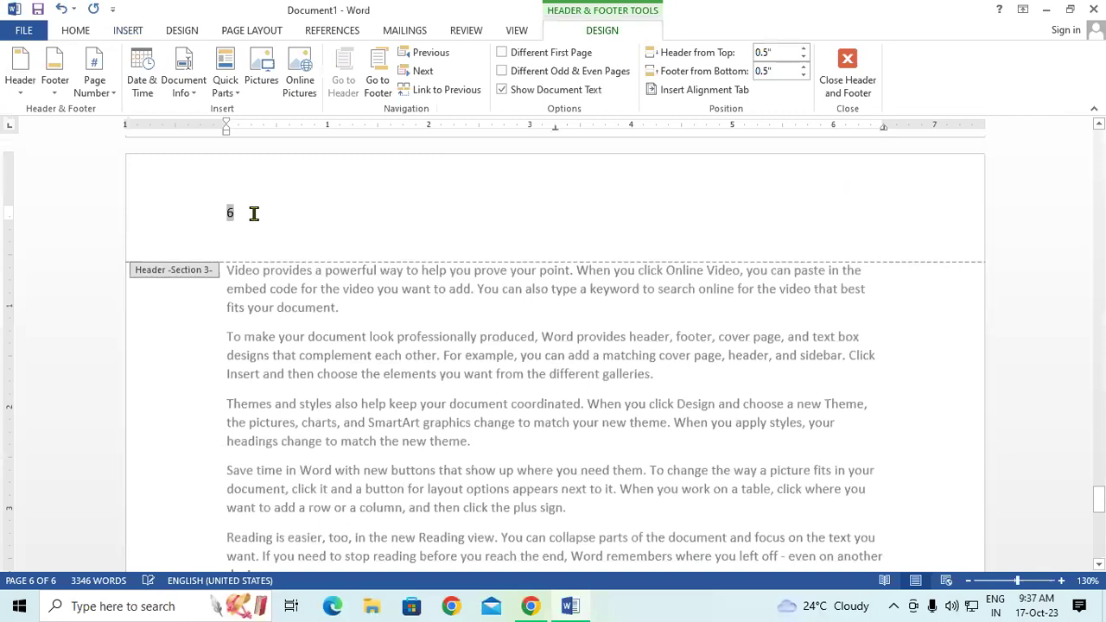
pyautogui.scroll(3, 290, 227)
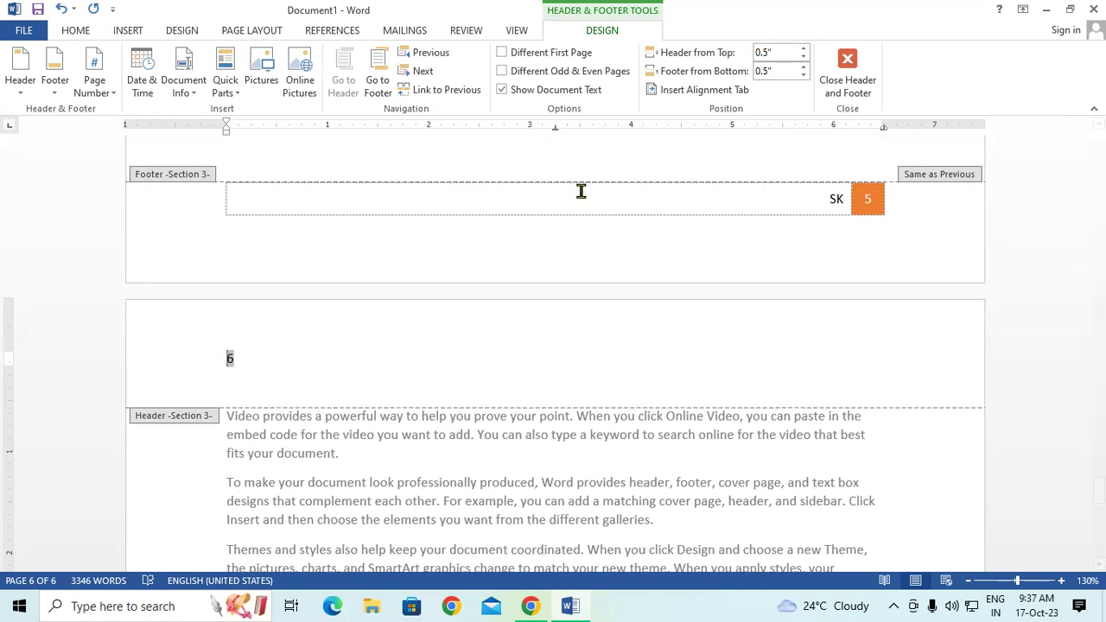
pyautogui.click(847, 84)
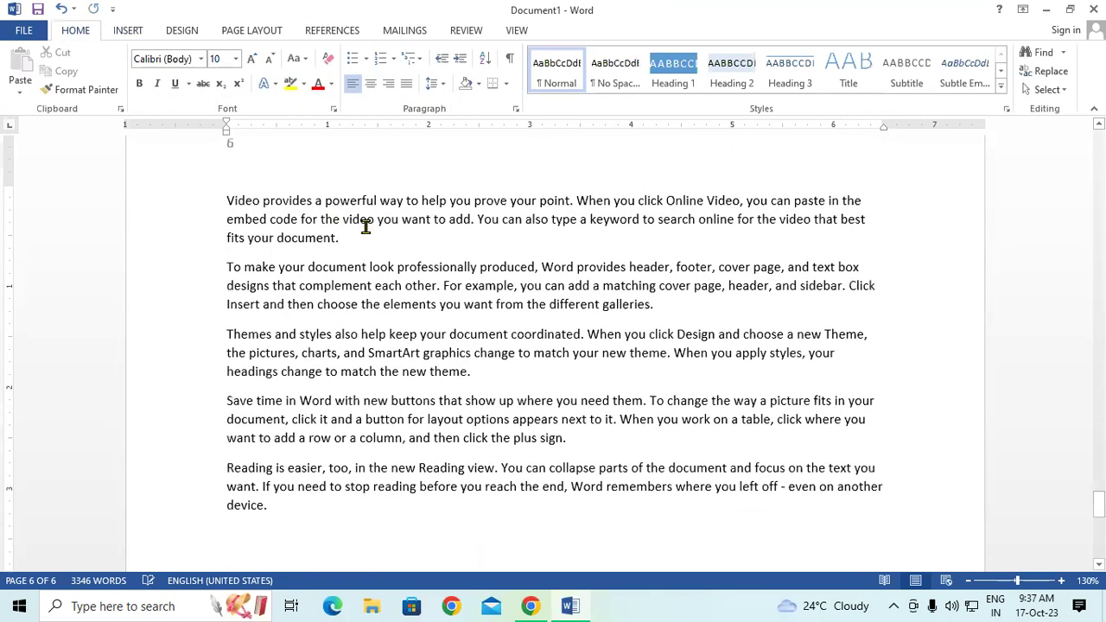
# - Scroll back to the top of the document and open the File backstage view
pyautogui.scroll(3, 297, 224)
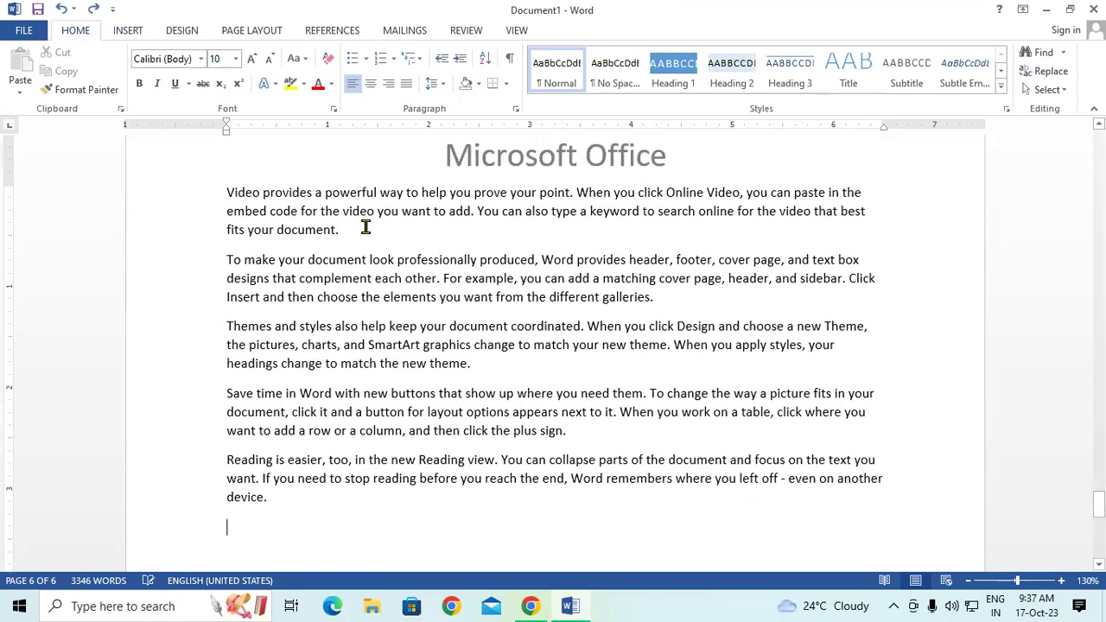
pyautogui.scroll(3, 493, 262)
pyautogui.scroll(2, 457, 388)
pyautogui.scroll(5, 458, 380)
pyautogui.scroll(6, 458, 381)
pyautogui.scroll(5, 457, 382)
pyautogui.scroll(5, 459, 386)
pyautogui.scroll(5, 458, 380)
pyautogui.scroll(5, 456, 382)
pyautogui.scroll(5, 454, 383)
pyautogui.scroll(5, 459, 388)
pyautogui.scroll(5, 458, 388)
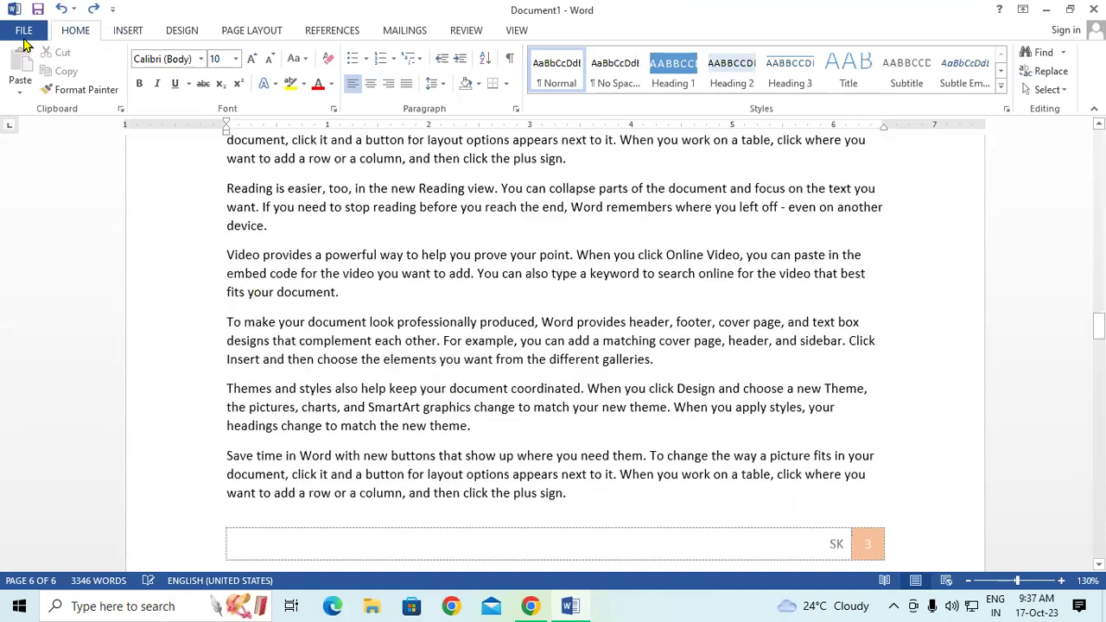
pyautogui.click(21, 31)
# - Page through the print preview of the six-page document, then go back to editing
pyautogui.click(38, 225)
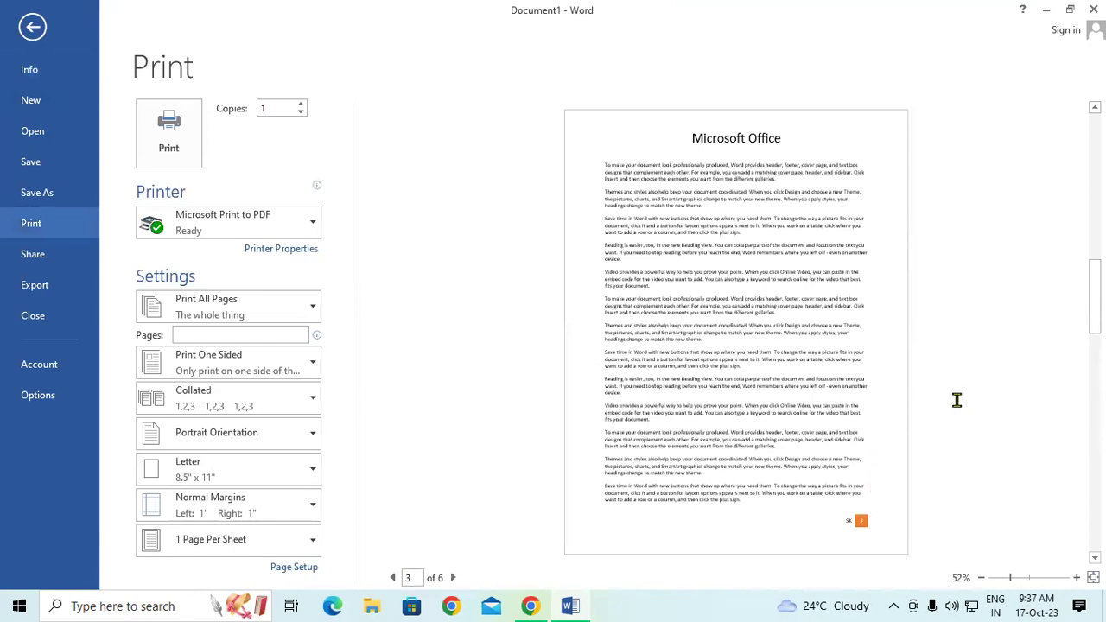
pyautogui.scroll(2, 789, 406)
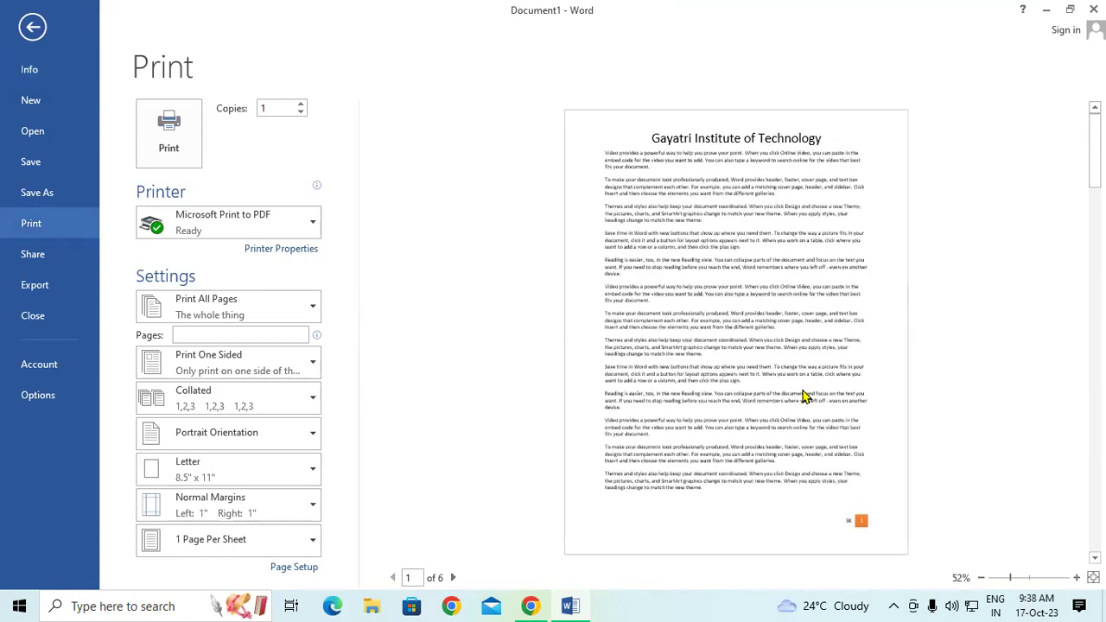
pyautogui.scroll(-5, 803, 385)
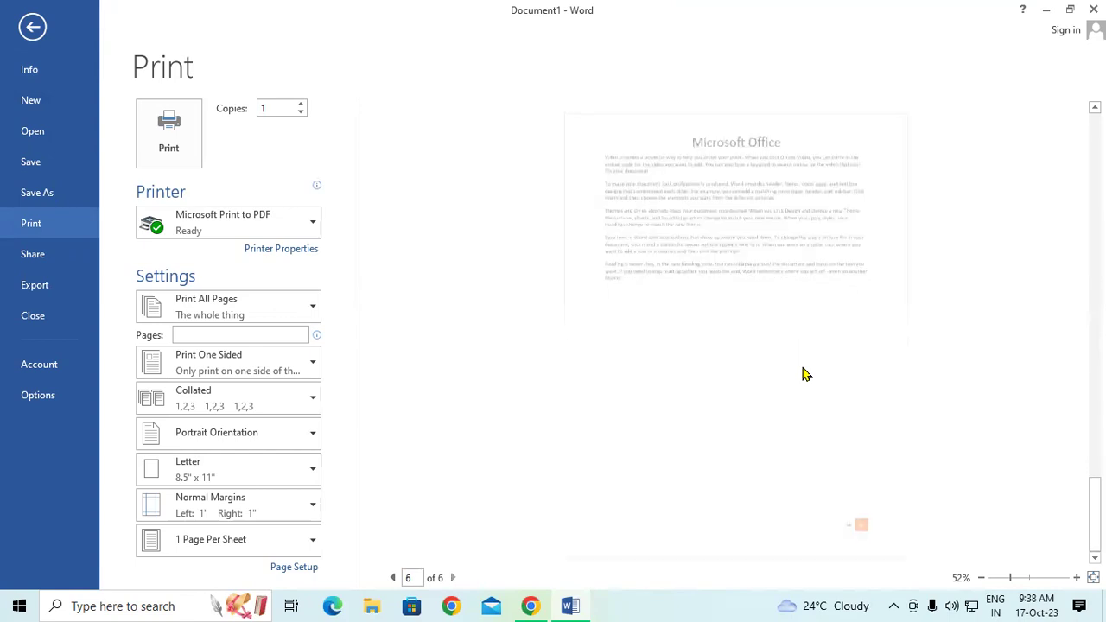
pyautogui.scroll(4, 788, 307)
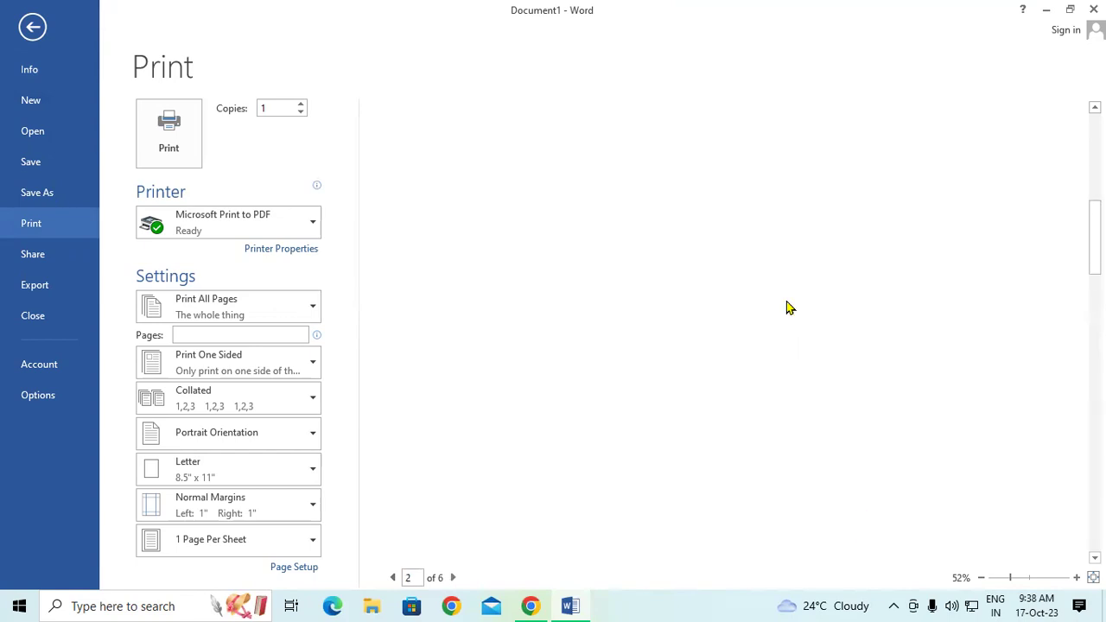
pyautogui.scroll(1, 787, 306)
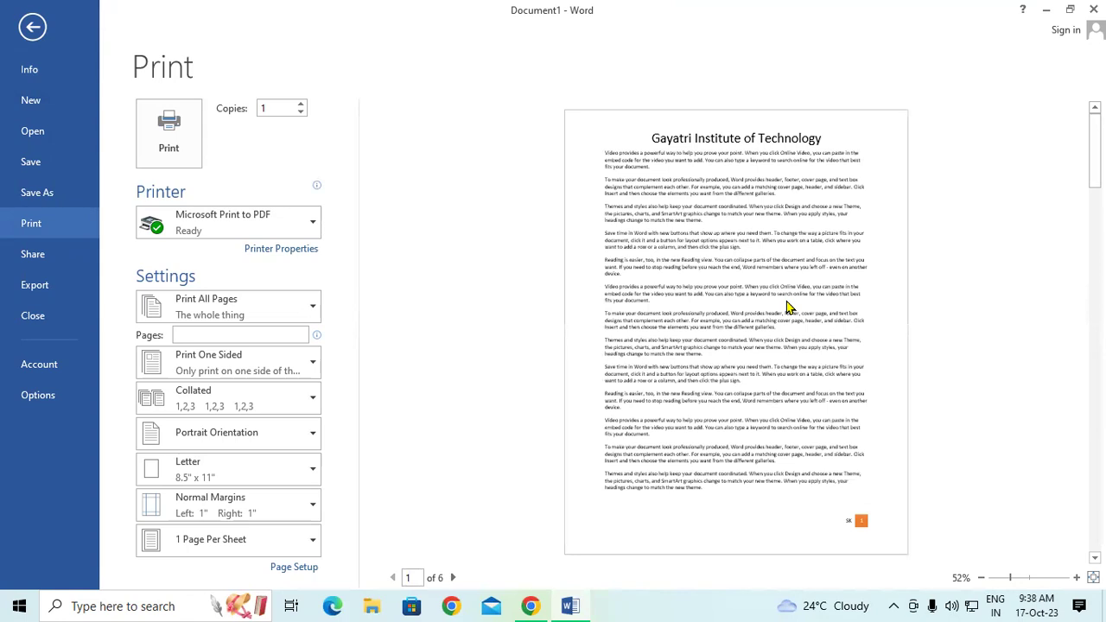
pyautogui.click(33, 27)
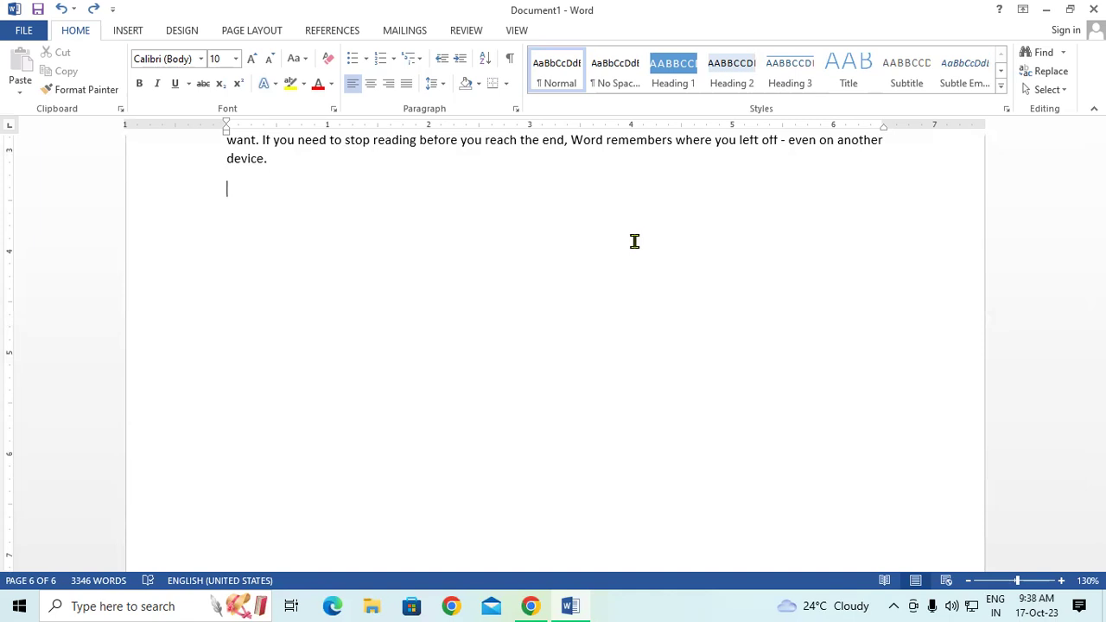
# - Show the File Info page with the document's properties: 3346 words, title GIT
pyautogui.scroll(2, 427, 222)
pyautogui.scroll(6, 432, 219)
pyautogui.scroll(-5, 428, 221)
pyautogui.scroll(3, 429, 222)
pyautogui.scroll(-5, 428, 222)
pyautogui.scroll(4, 429, 222)
pyautogui.scroll(1, 426, 222)
pyautogui.scroll(-6, 432, 222)
pyautogui.scroll(-4, 333, 284)
pyautogui.scroll(-2, 378, 280)
pyautogui.scroll(-2, 377, 281)
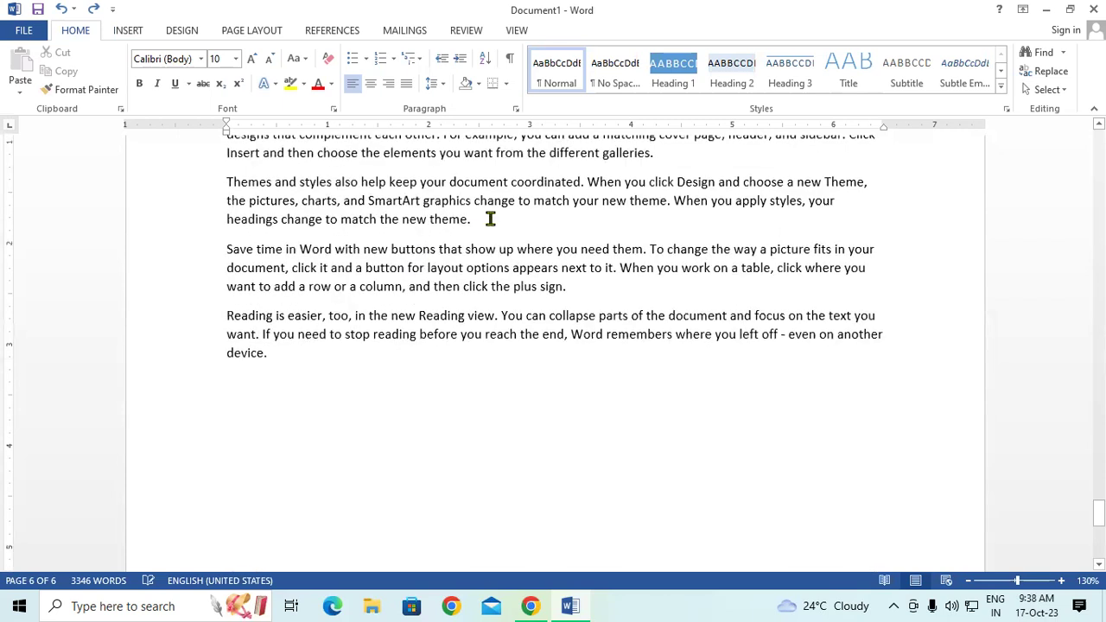
pyautogui.click(12, 33)
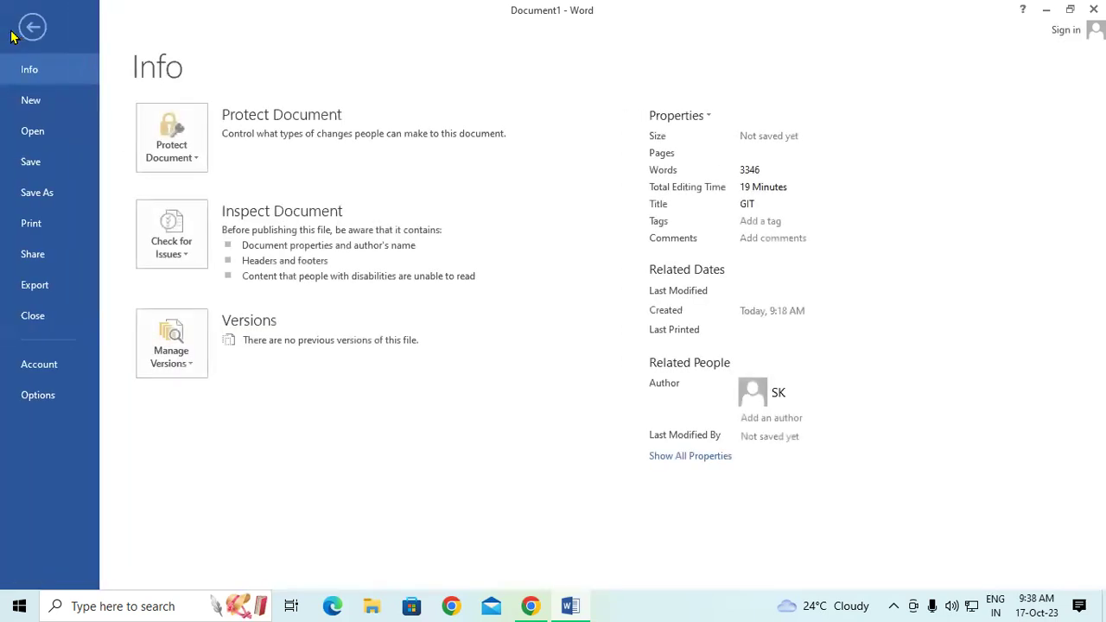
# - Export the document as a PDF named 'CCC Book' to the Desktop
pyautogui.click(53, 201)
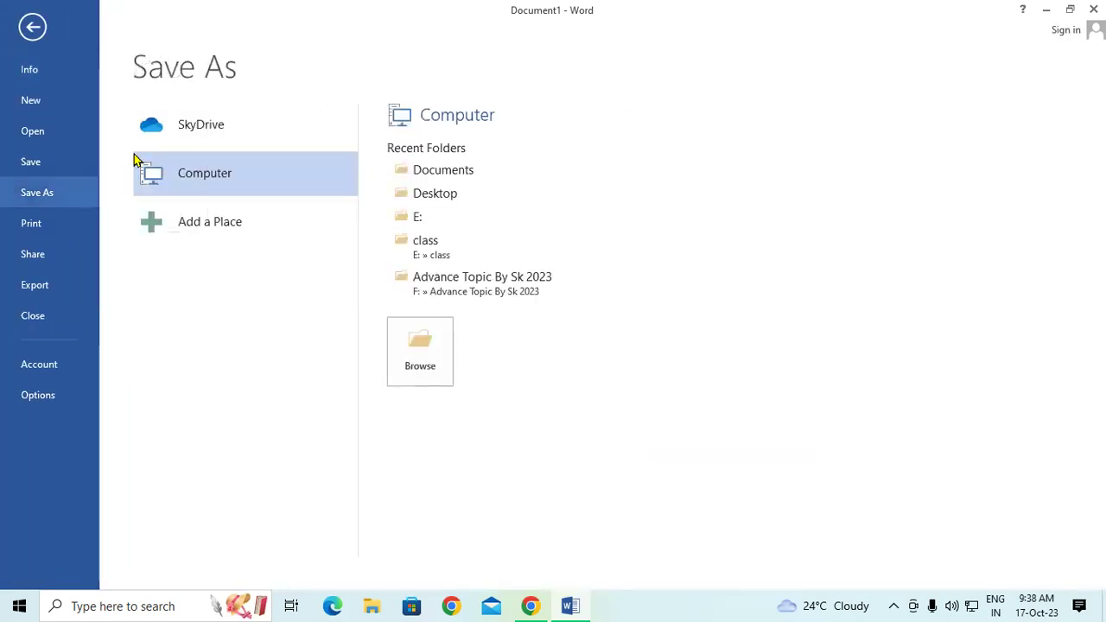
pyautogui.click(435, 369)
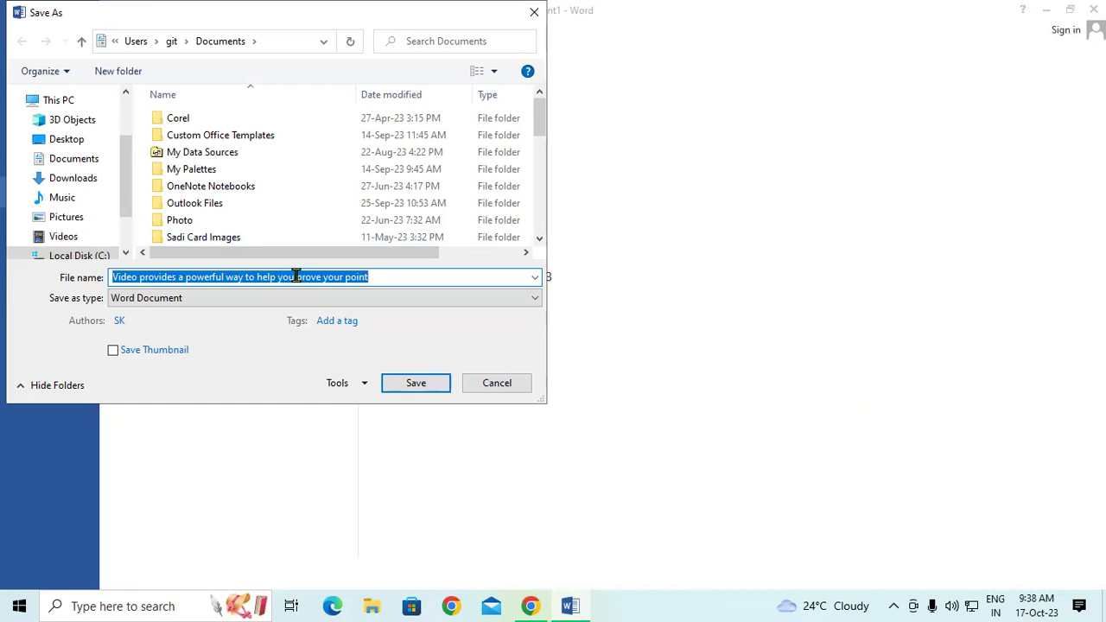
pyautogui.write('CCC')
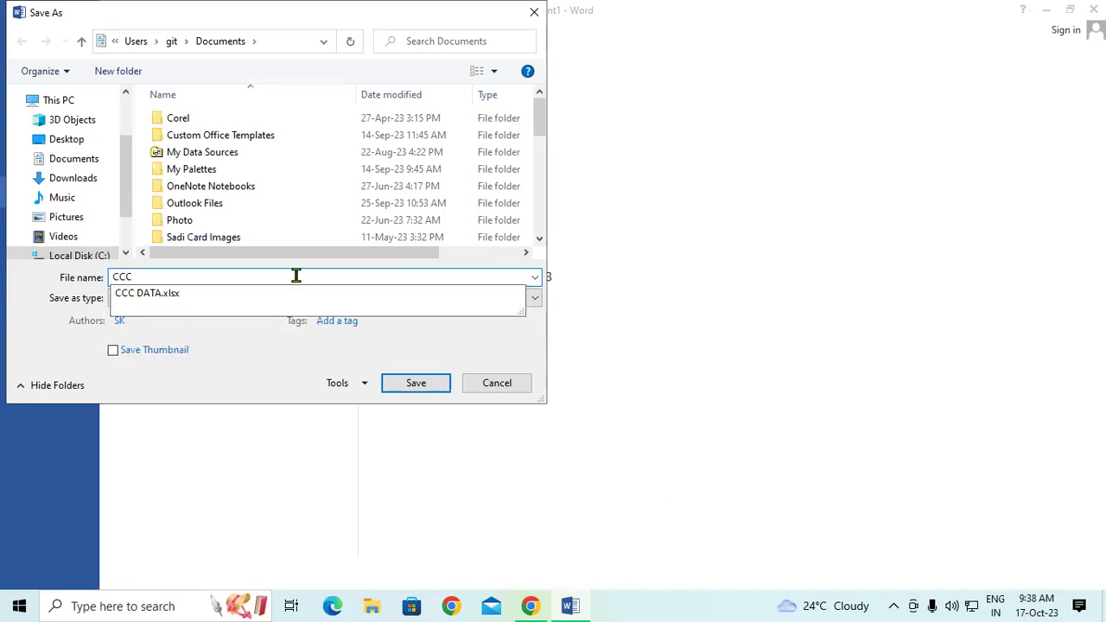
pyautogui.write(' Book')
pyautogui.press('BackSpace')
pyautogui.press('BackSpace')
pyautogui.write('ok')
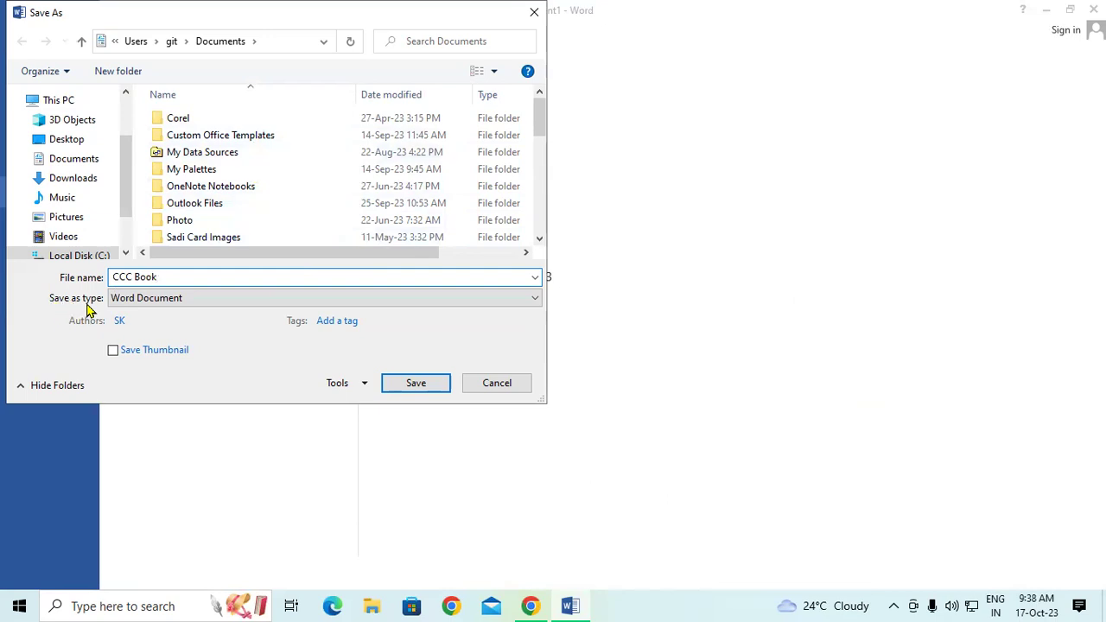
pyautogui.click(163, 305)
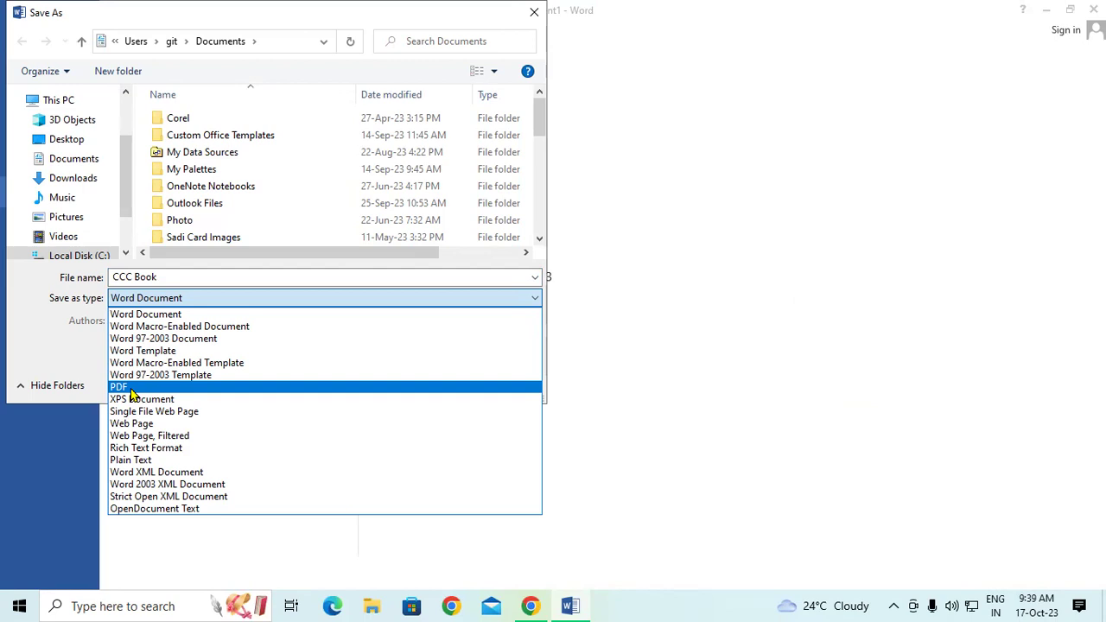
pyautogui.click(132, 390)
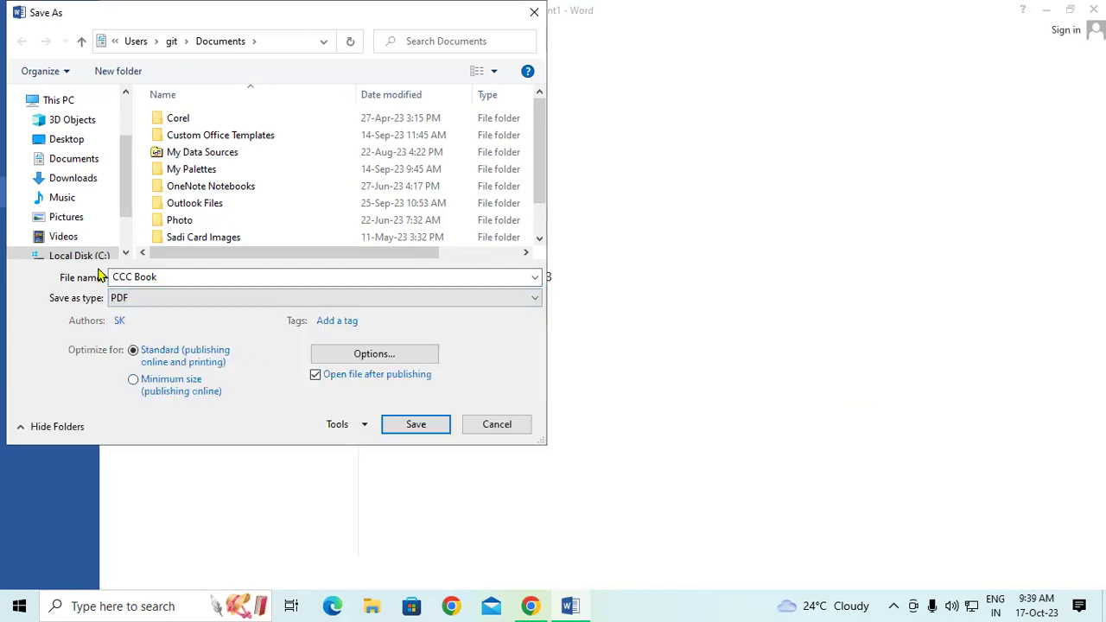
pyautogui.click(57, 142)
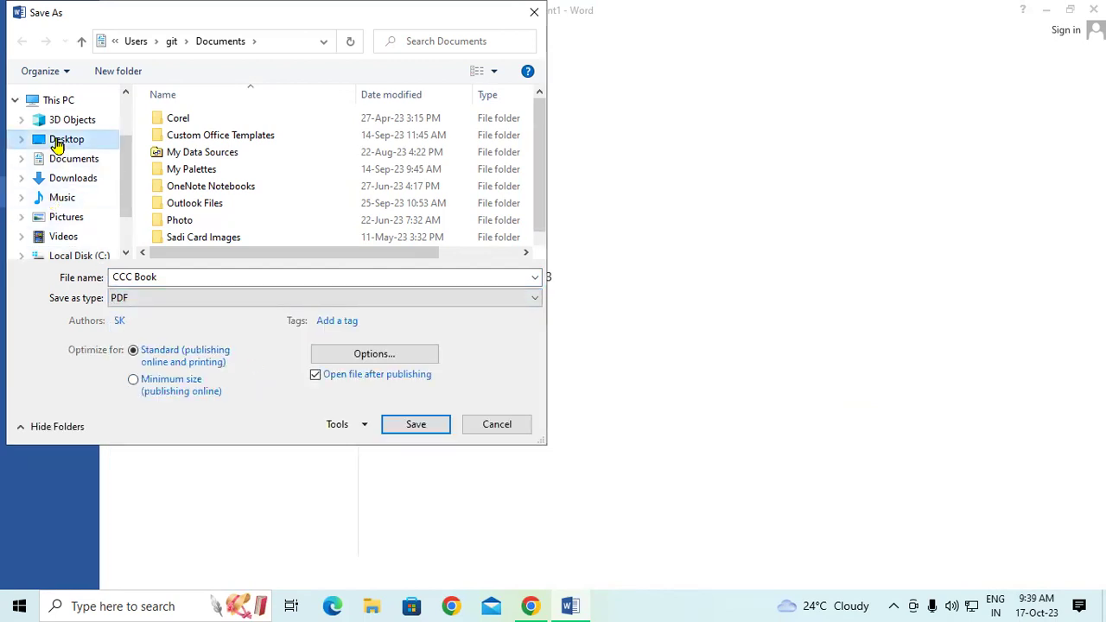
pyautogui.click(415, 424)
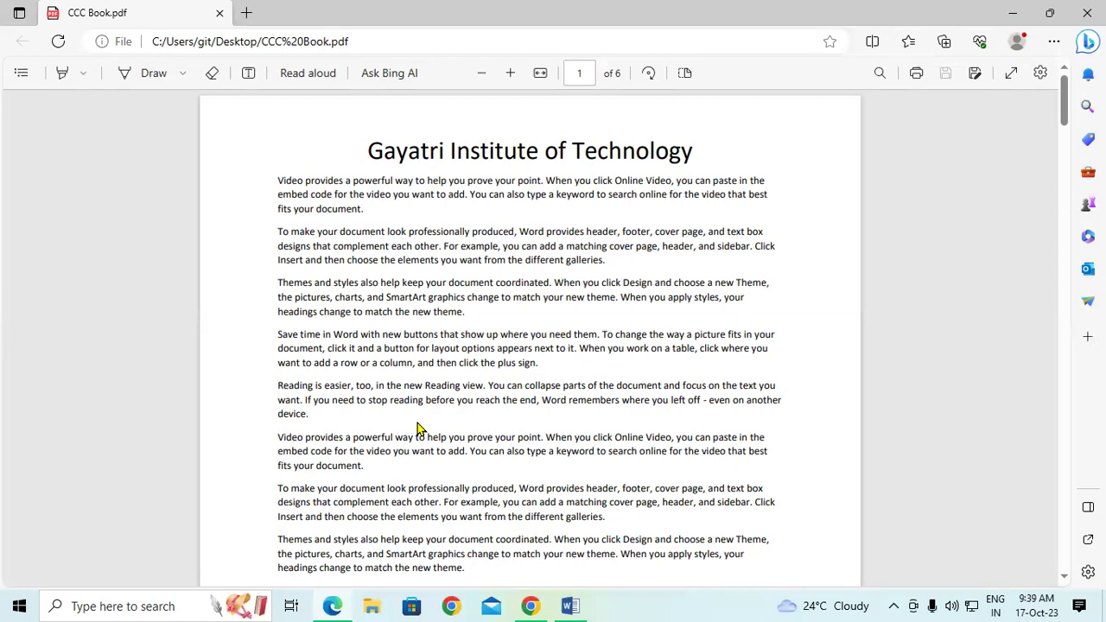
# - Compare the CCC Book PDF in Edge with the original, then return to the Word document
pyautogui.click(570, 605)
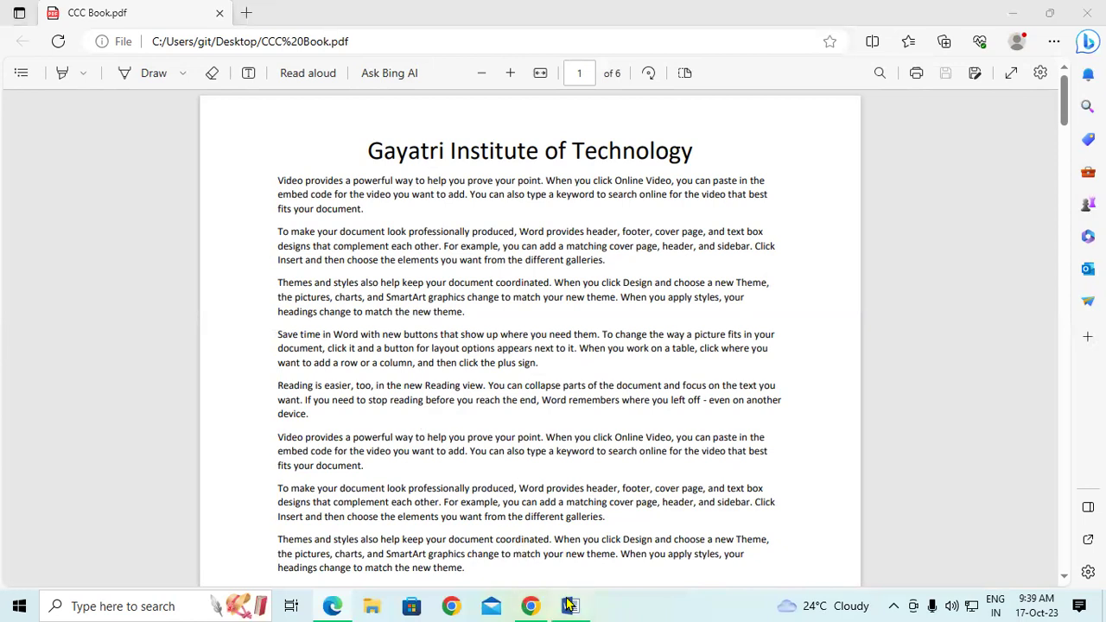
pyautogui.scroll(3, 436, 293)
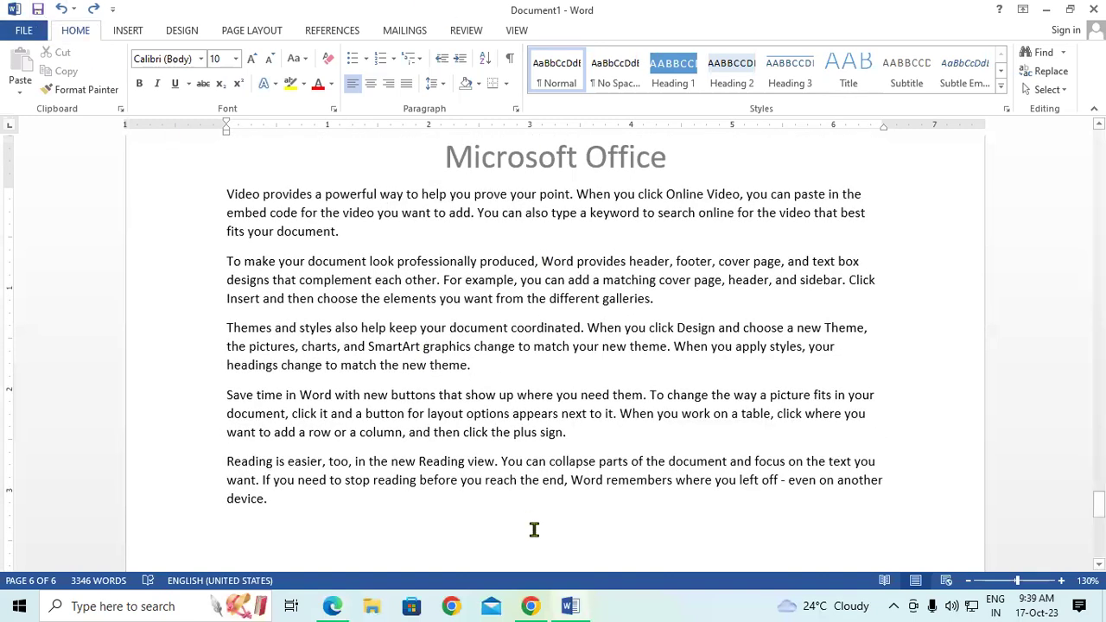
pyautogui.moveTo(339, 605)
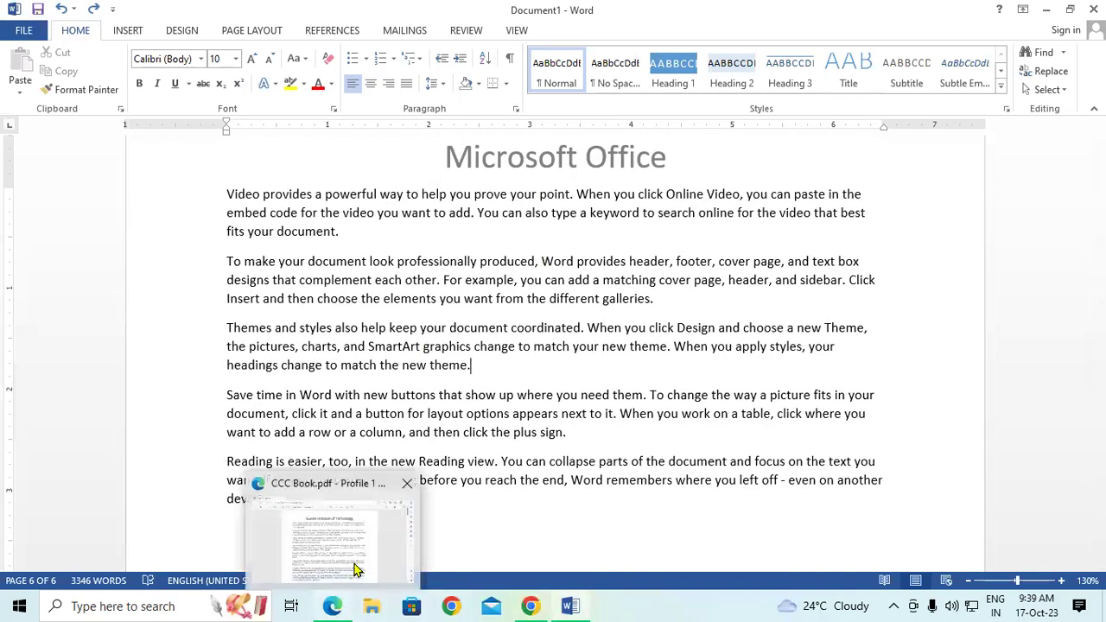
pyautogui.click(364, 534)
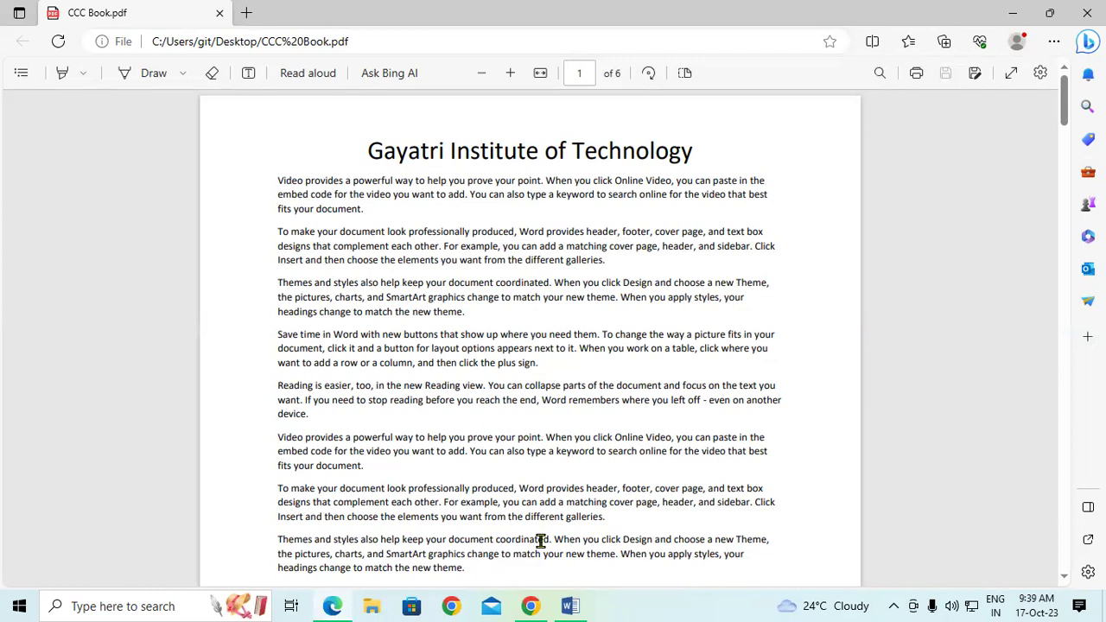
pyautogui.click(570, 605)
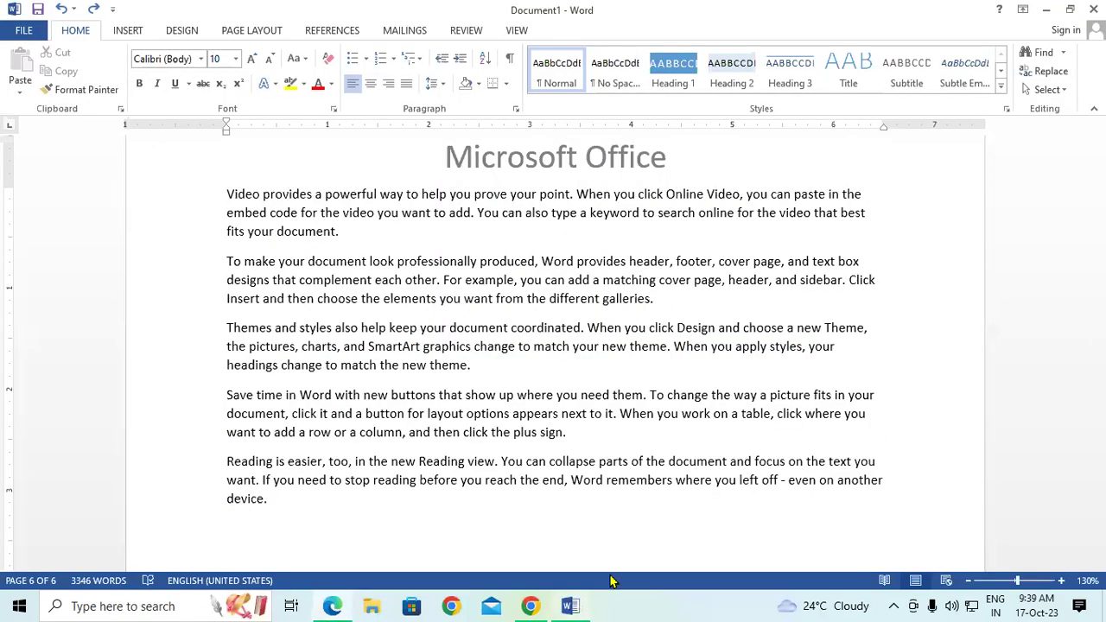
# - Delete the five body paragraphs on the last page, then create a new blank document
pyautogui.click(138, 31)
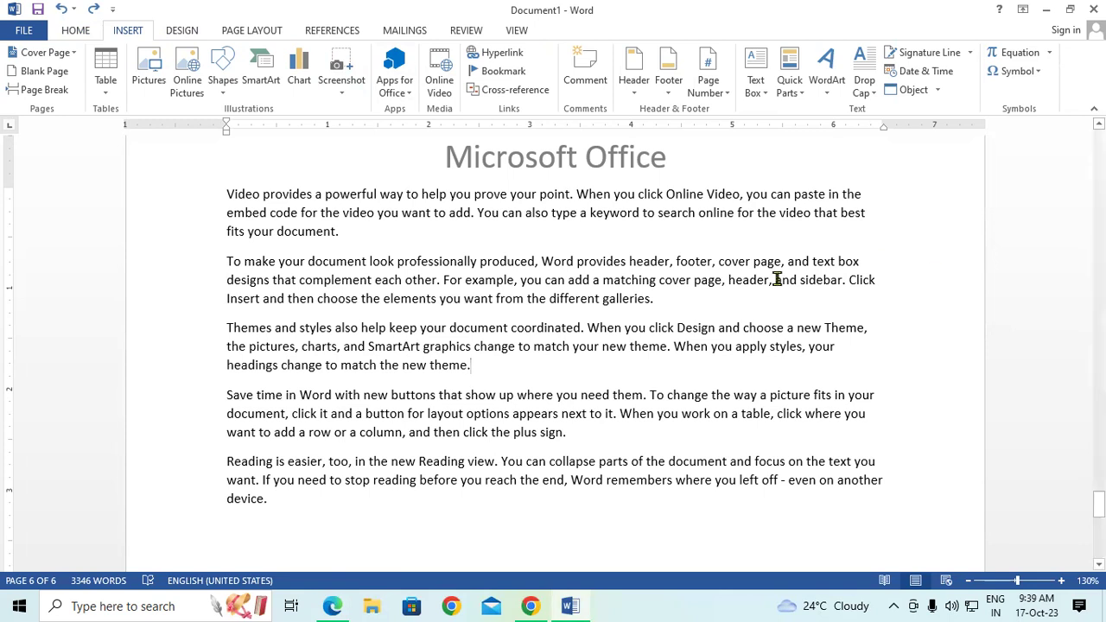
pyautogui.moveTo(218, 199)
pyautogui.mouseDown()
pyautogui.moveTo(333, 475)
pyautogui.moveTo(356, 501)
pyautogui.mouseUp()
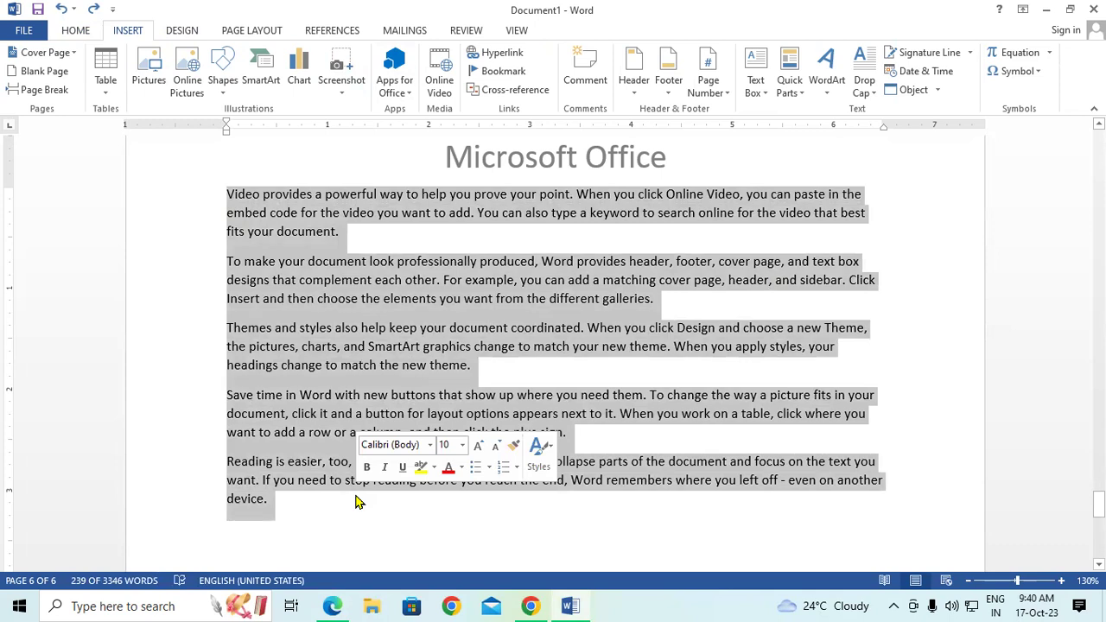
pyautogui.press('Delete')
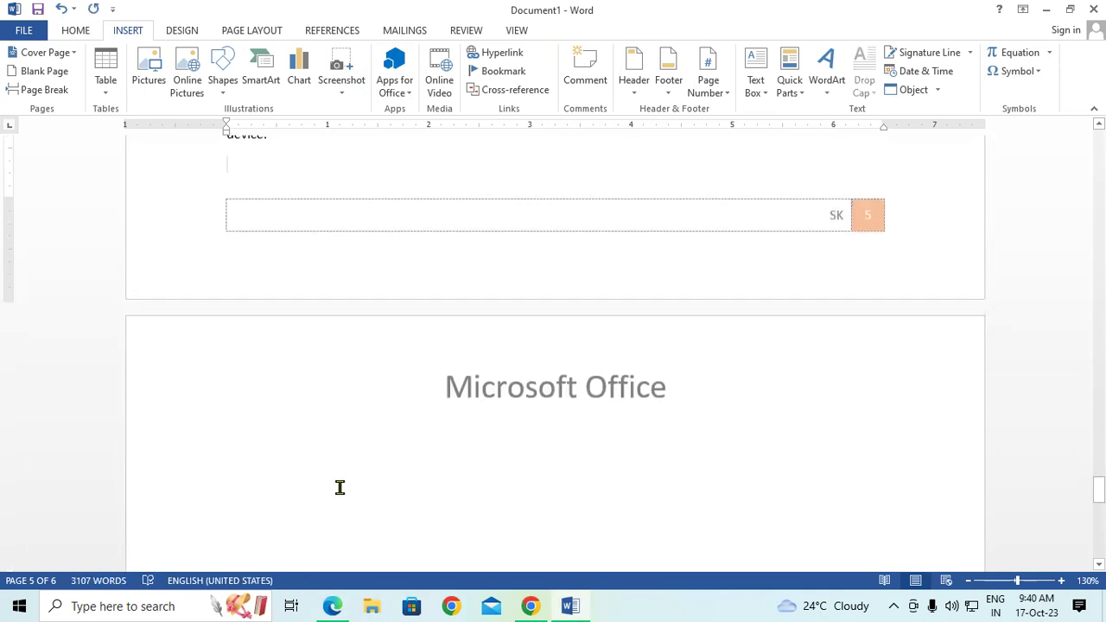
pyautogui.hotkey('ctrl', 'n')
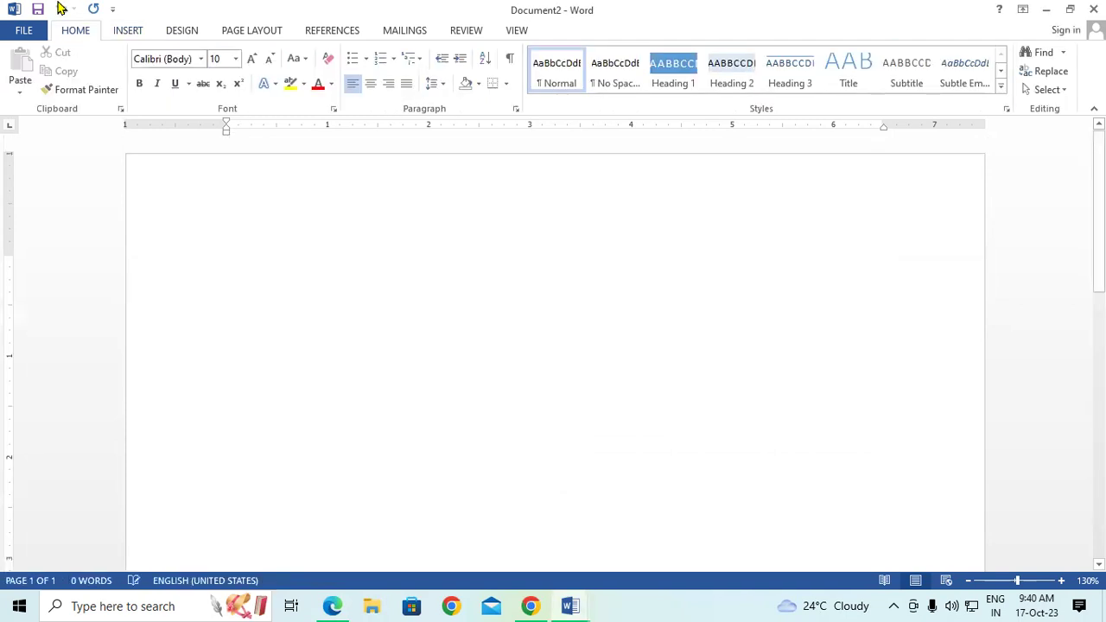
# - At font size 16, type the lines 'Quick Parts (F3)' and 'Equation (Alt+=)'
pyautogui.click(250, 62)
pyautogui.click(251, 63)
pyautogui.click(269, 59)
pyautogui.write('Quick Part')
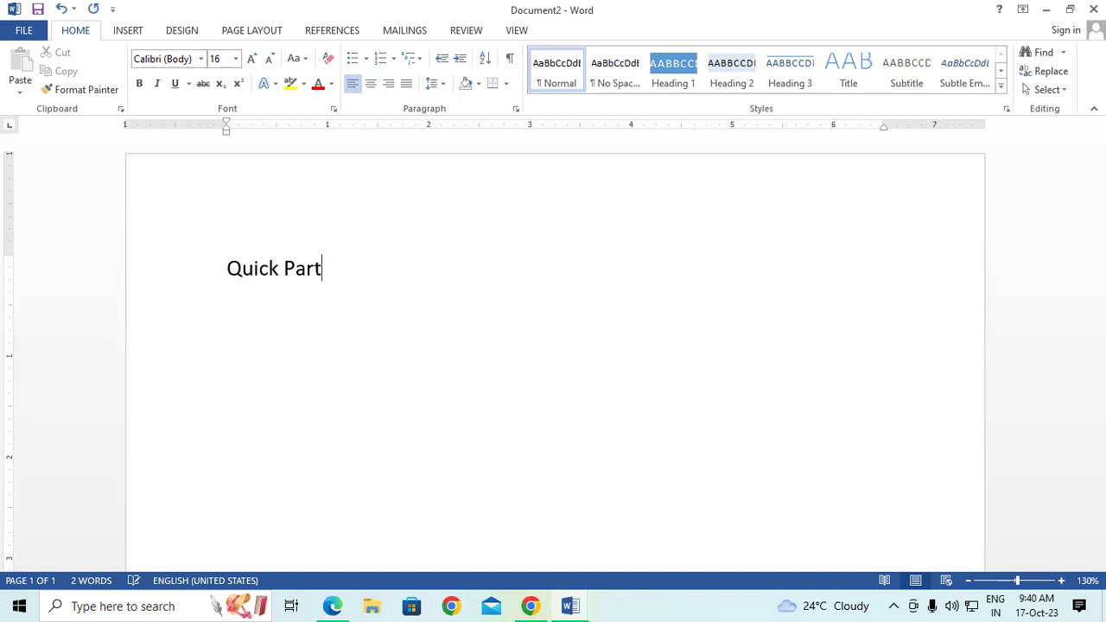
pyautogui.write('s')
pyautogui.write(' (F')
pyautogui.write('3')
pyautogui.write(')')
pyautogui.press('Return')
pyautogui.click(117, 33)
pyautogui.write('E')
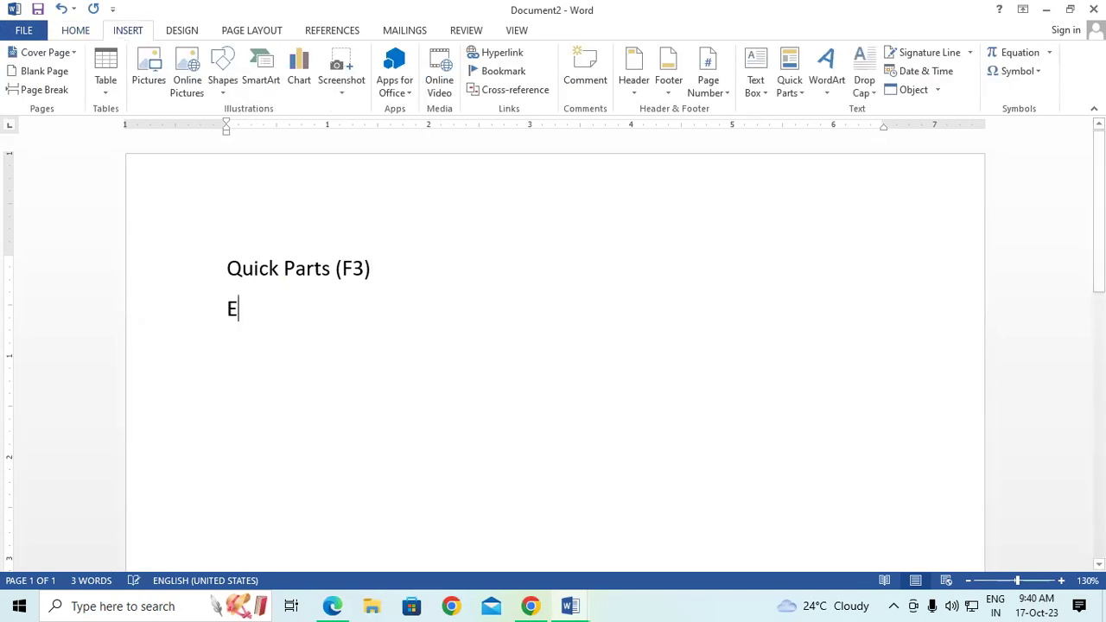
pyautogui.write('quation (Alt+=')
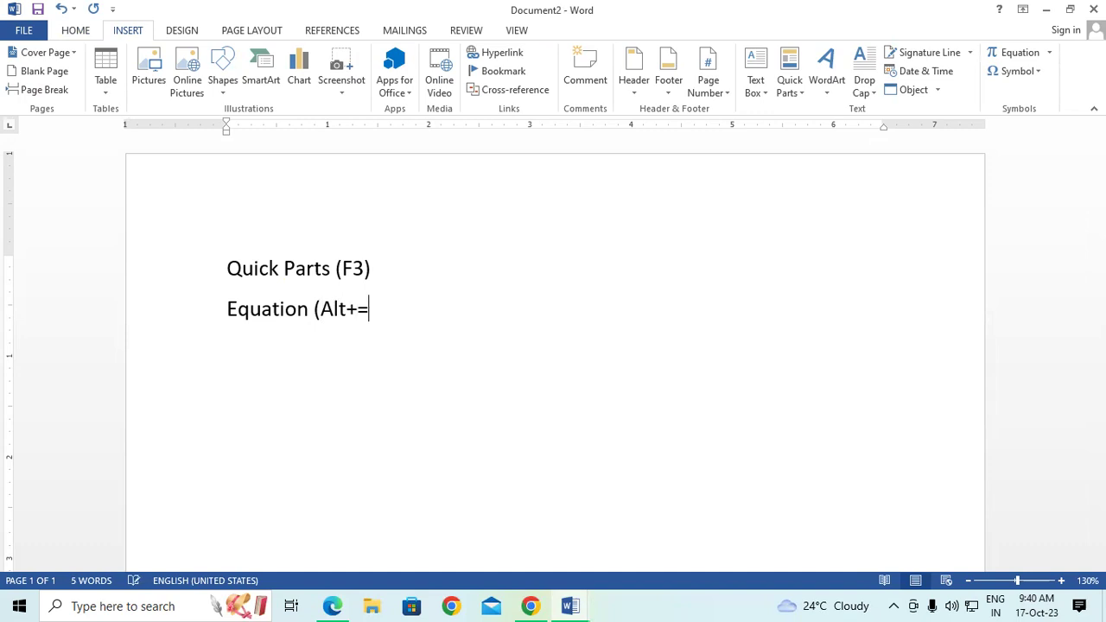
pyautogui.write(')')
pyautogui.press('Return')
# - Add 'Insert Footnote (Atl+Ctrl+F)' and 'Insert Endnote (Alt+Ctrl+D)' lines, adding Atl to the dictionary
pyautogui.click(181, 32)
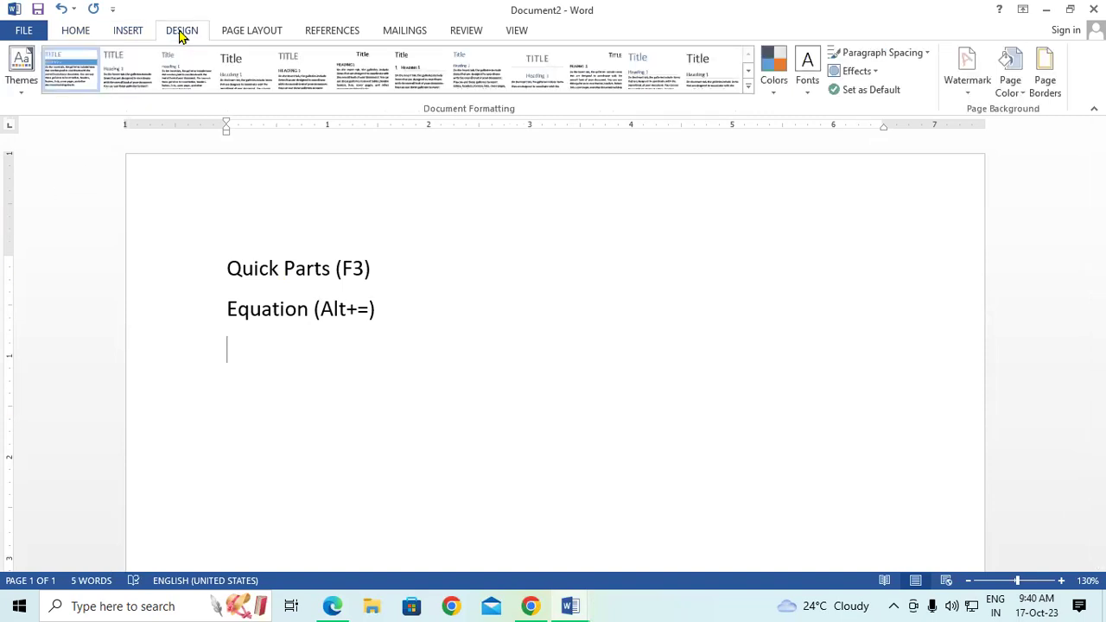
pyautogui.click(232, 35)
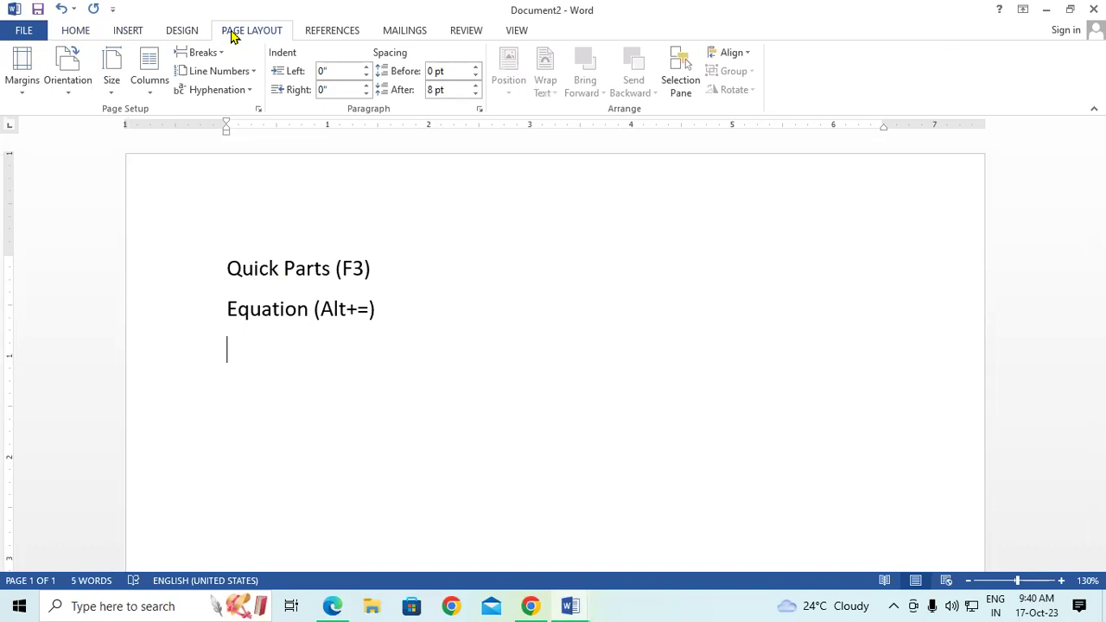
pyautogui.click(315, 40)
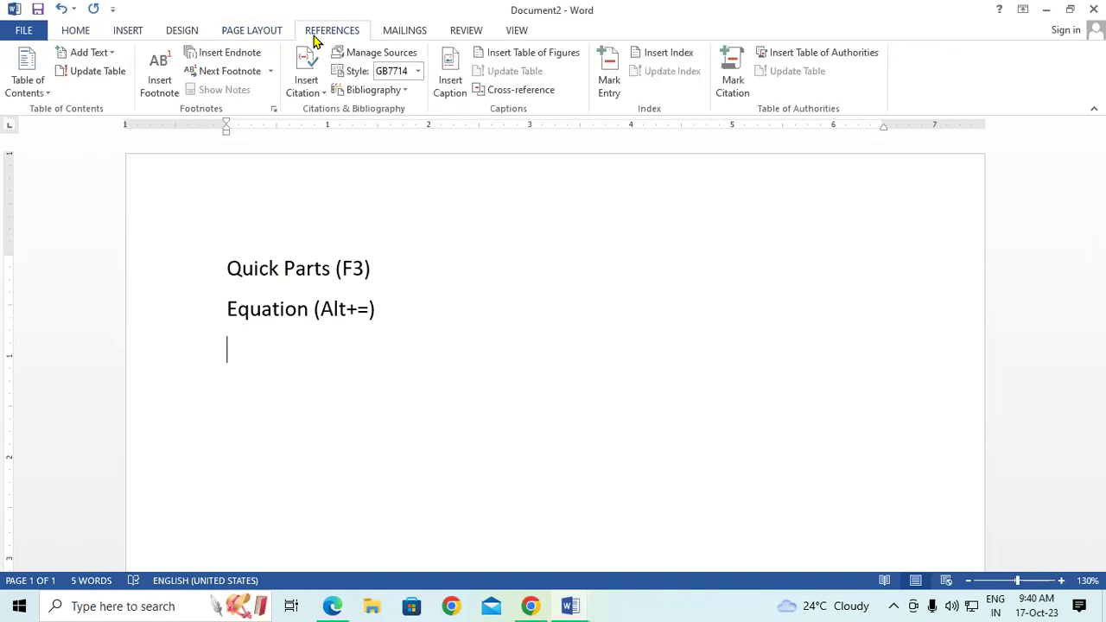
pyautogui.write('Insert Foot')
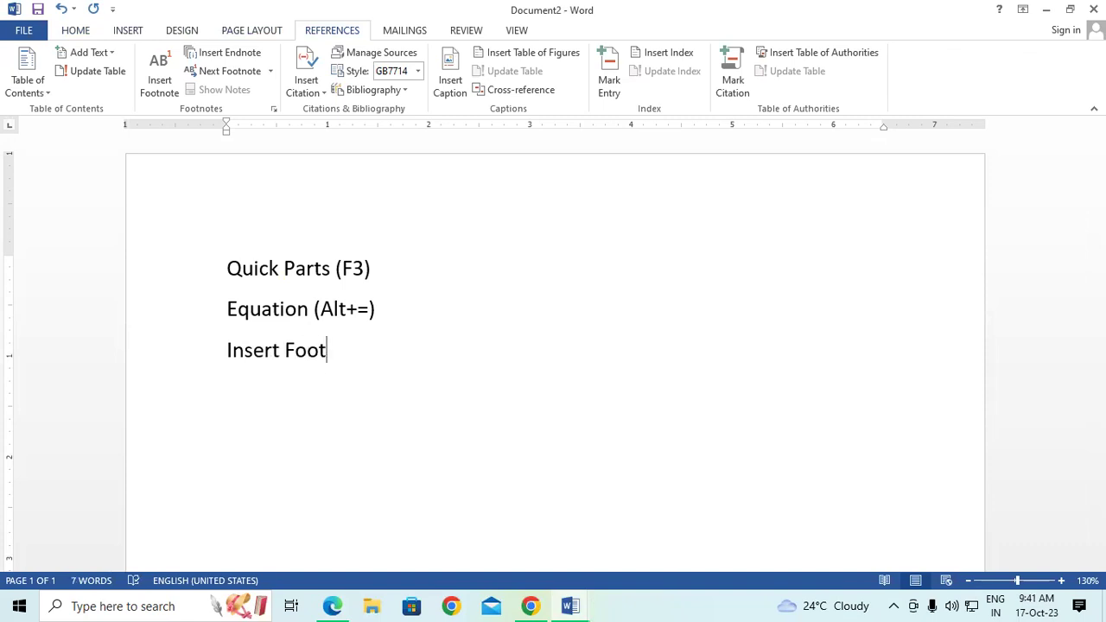
pyautogui.write('note')
pyautogui.write('(')
pyautogui.write('ALt')
pyautogui.press('BackSpace')
pyautogui.press('BackSpace')
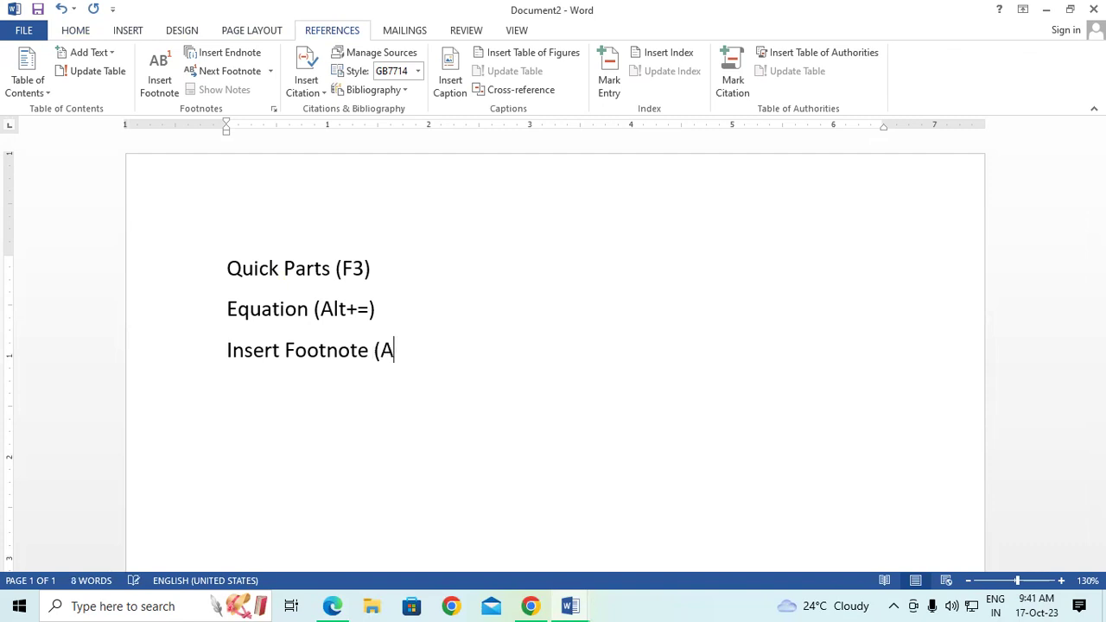
pyautogui.write('tl+Ctrl+')
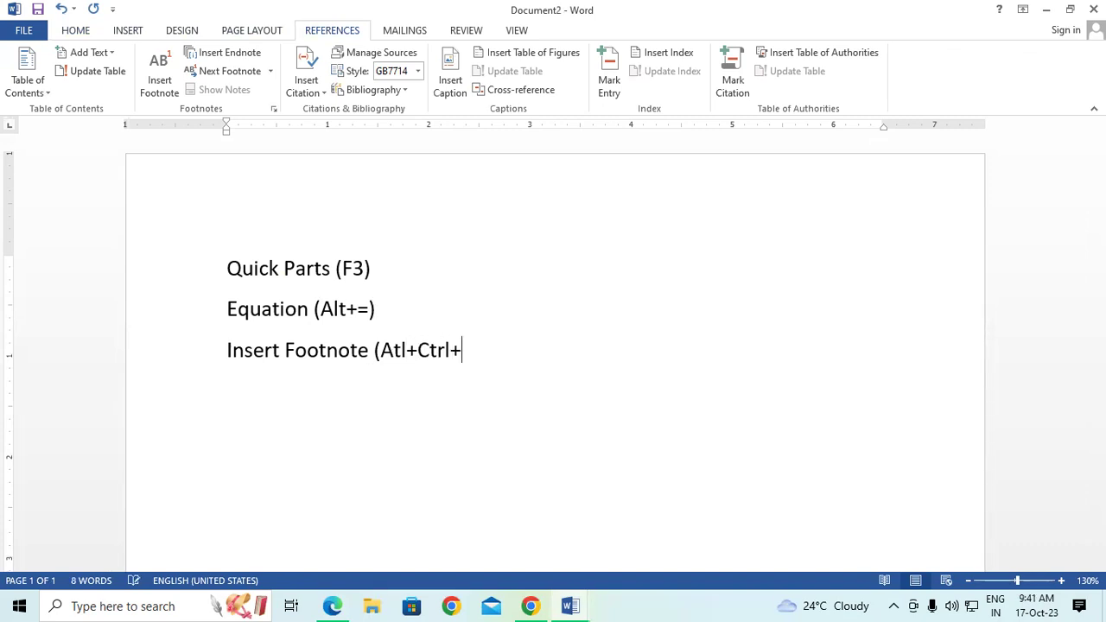
pyautogui.write('F)')
pyautogui.press('Return')
pyautogui.rightClick(432, 356)
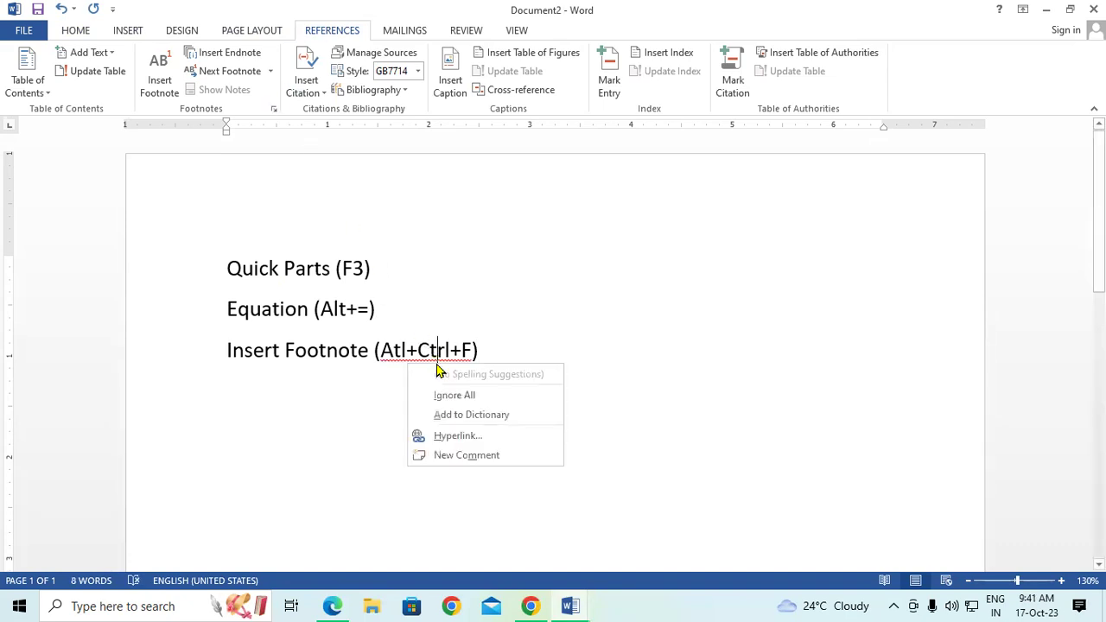
pyautogui.click(493, 415)
pyautogui.click(499, 361)
pyautogui.press('Down')
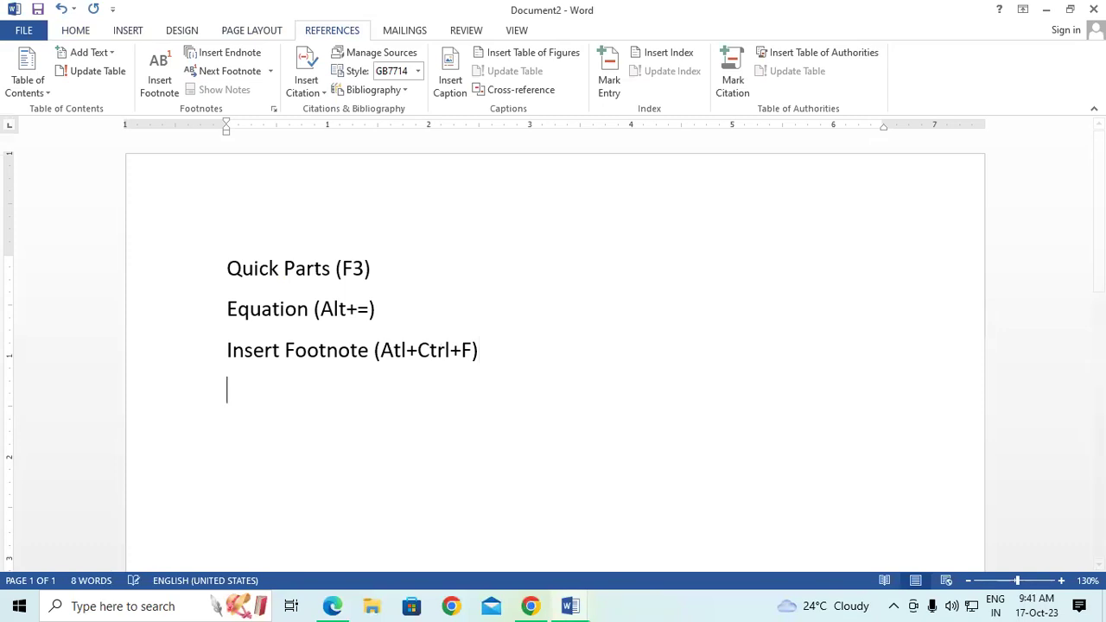
pyautogui.write('Insert Endnote')
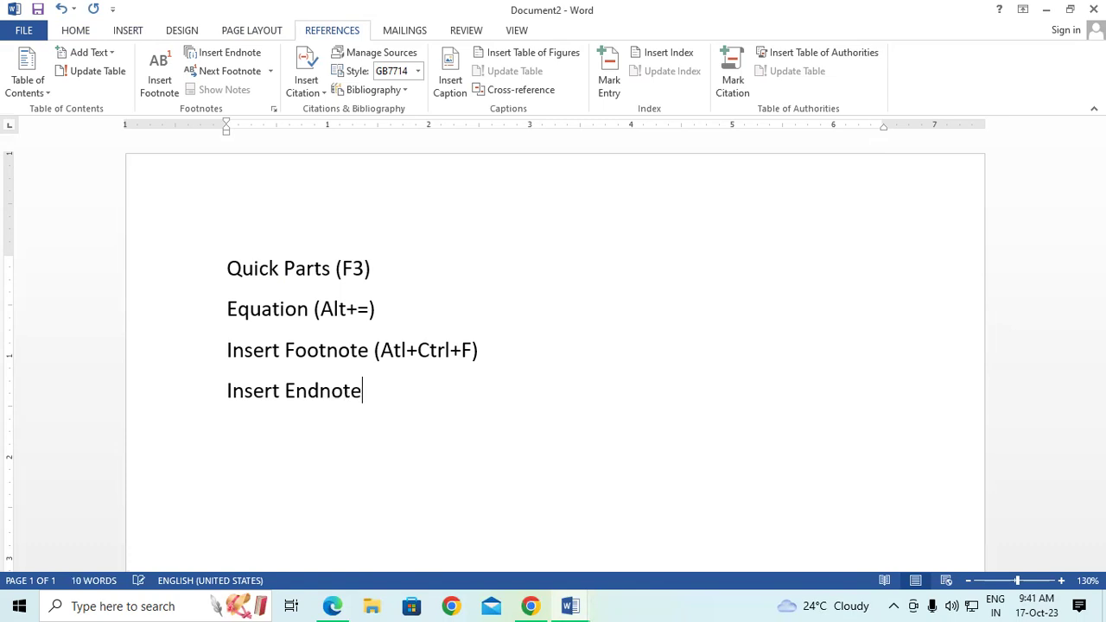
pyautogui.write(' (Alt+')
pyautogui.write('Ctrl+D)')
pyautogui.press('Return')
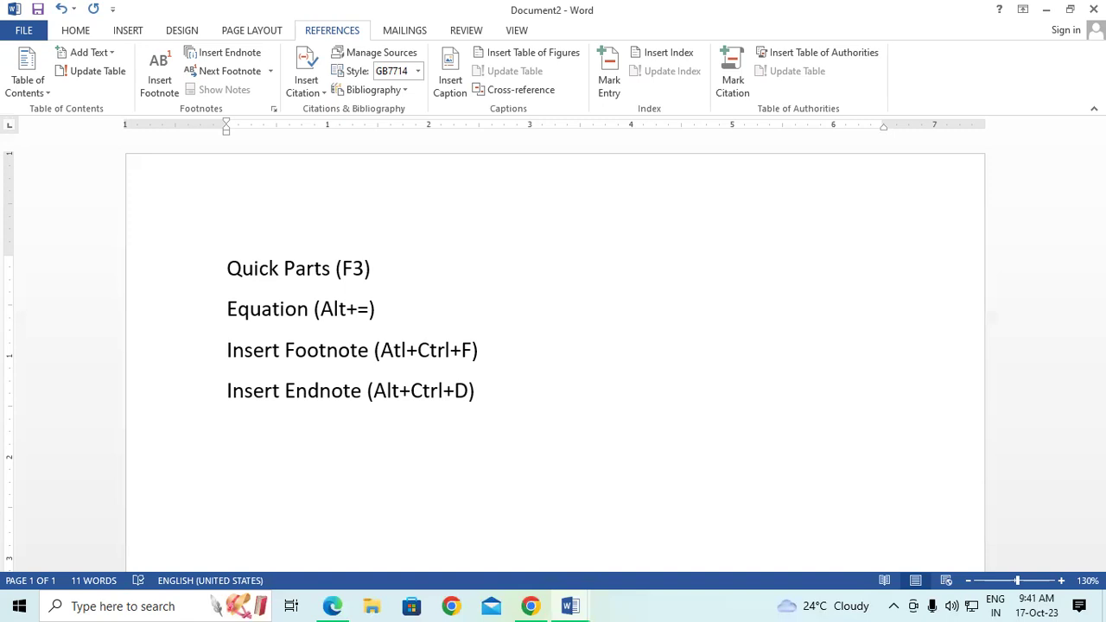
# - Add 'Mark Entry (Alt+Shift+X)' and 'Mark Citation (Alt+Shift+I)' lines to the list
pyautogui.write('Mark Citation')
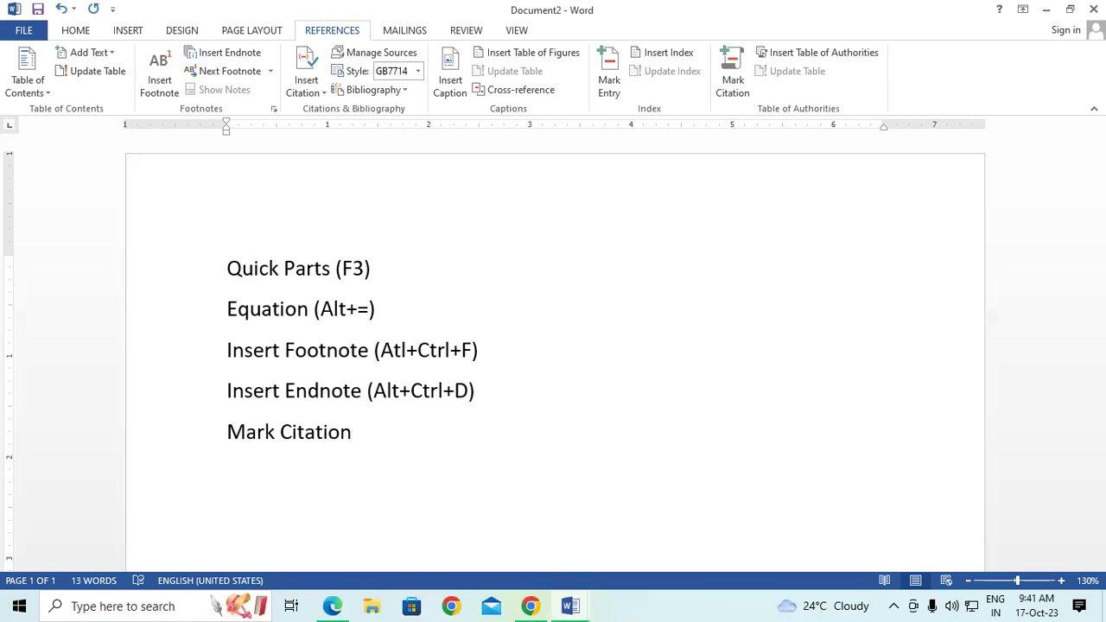
pyautogui.press('BackSpace')
pyautogui.press('BackSpace')
pyautogui.press('BackSpace')
pyautogui.press('BackSpace')
pyautogui.press('BackSpace')
pyautogui.press('BackSpace')
pyautogui.press('BackSpace')
pyautogui.press('BackSpace')
pyautogui.write('Enty=')
pyautogui.press('BackSpace')
pyautogui.press('BackSpace')
pyautogui.write('ry (')
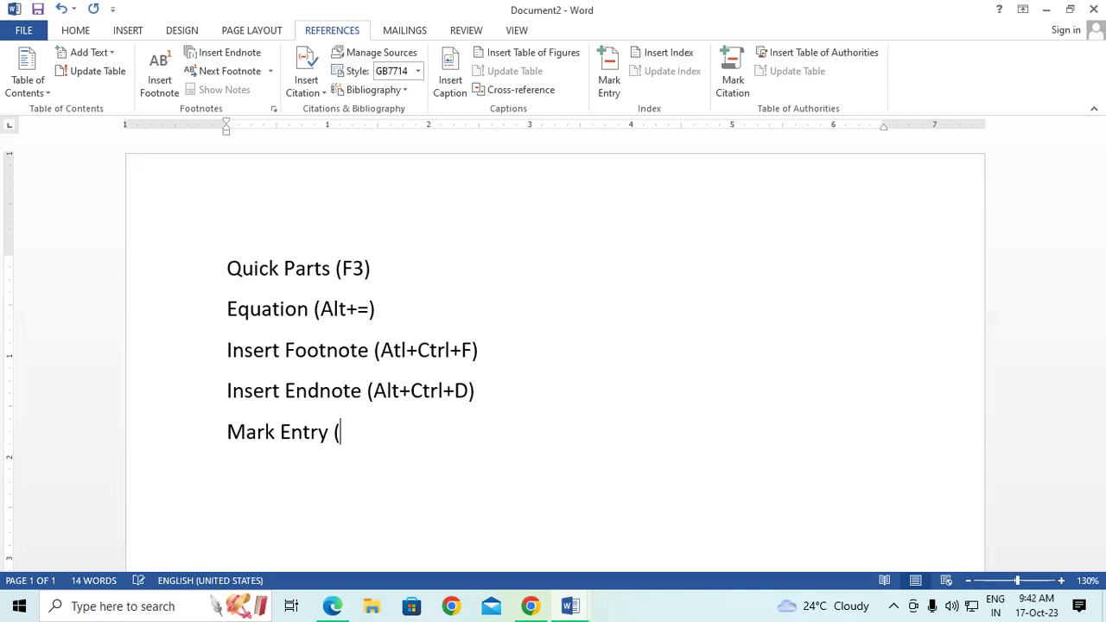
pyautogui.write('Alt+Shift+')
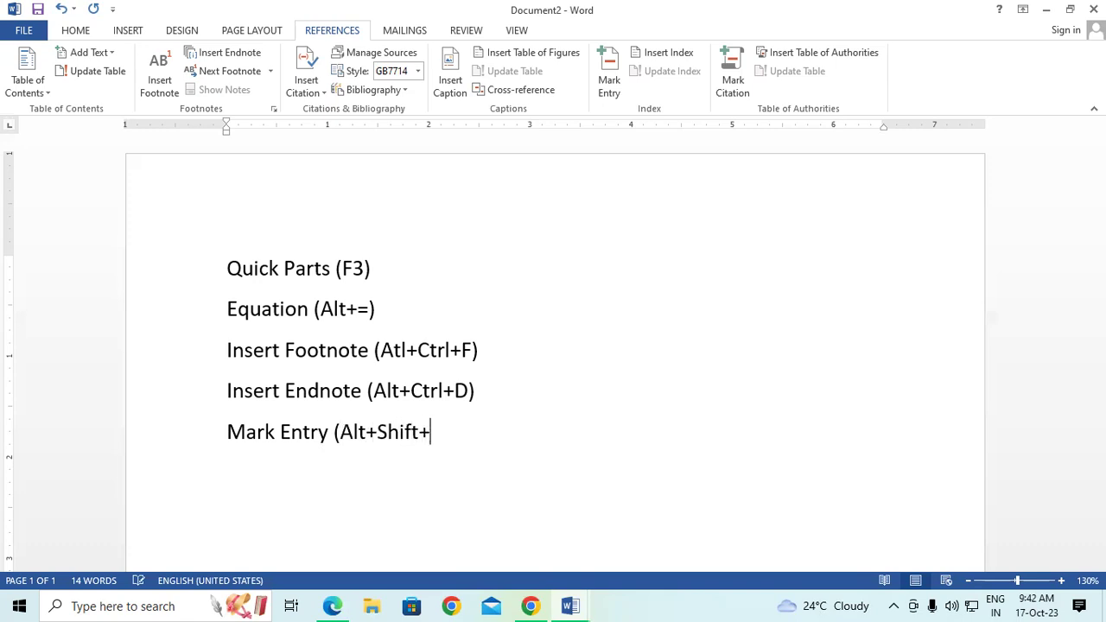
pyautogui.write('X)')
pyautogui.press('Return')
pyautogui.write('Mark Citatio')
pyautogui.write('ns (')
pyautogui.press('BackSpace')
pyautogui.press('BackSpace')
pyautogui.press('BackSpace')
pyautogui.write('(')
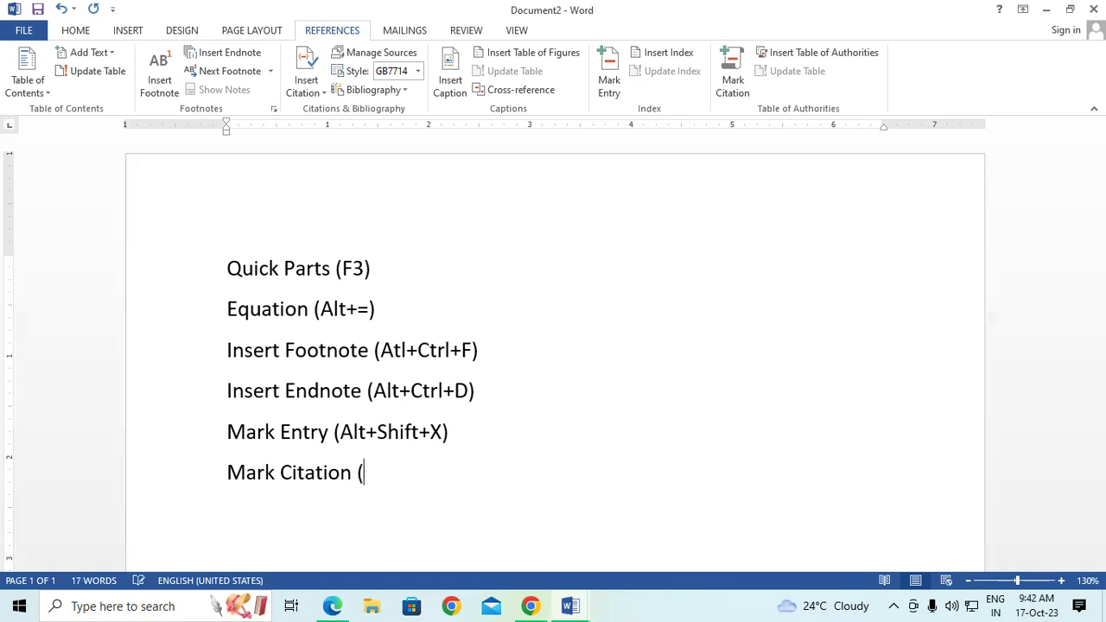
pyautogui.write('Alt+Shift+')
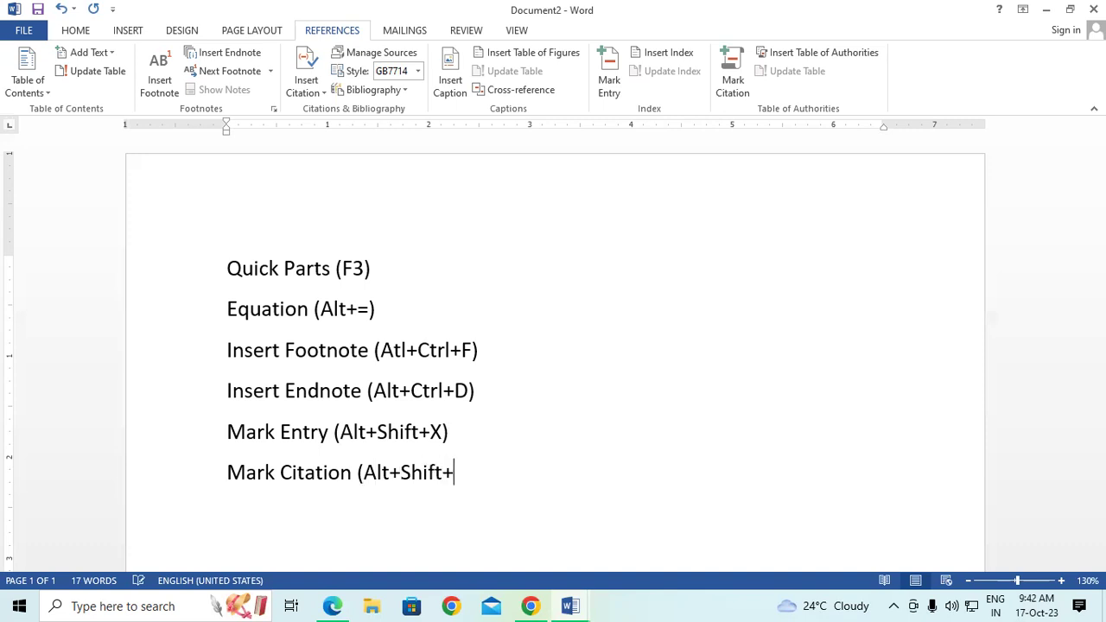
pyautogui.write('I)')
pyautogui.press('Return')
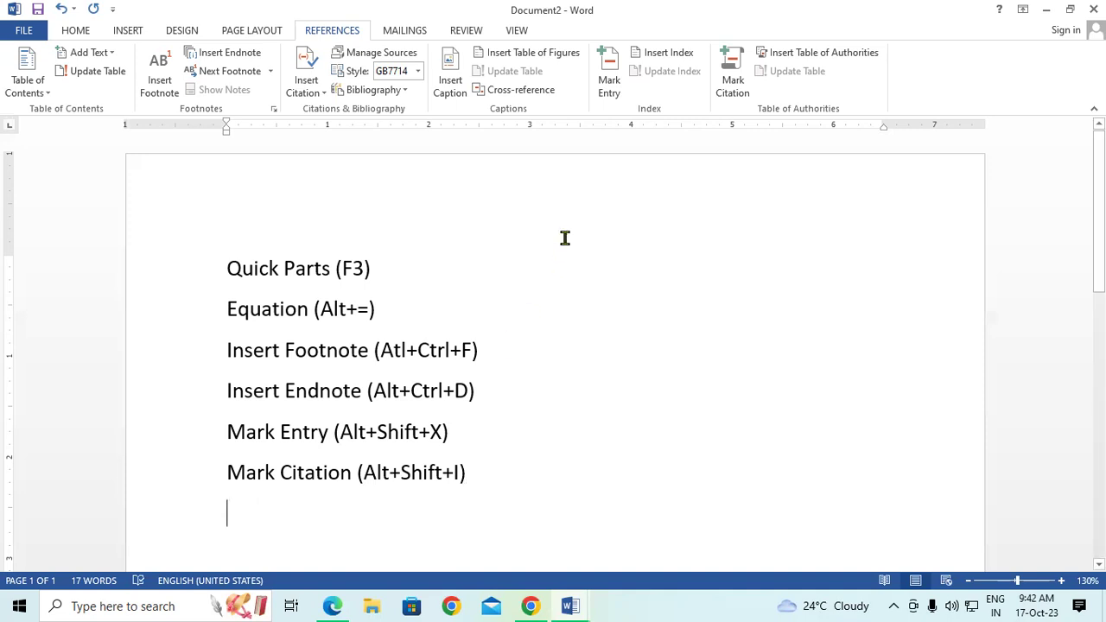
# - Type 'Check Errors (Alt+Shift+K)' as the seventh line and start a new line
pyautogui.click(388, 32)
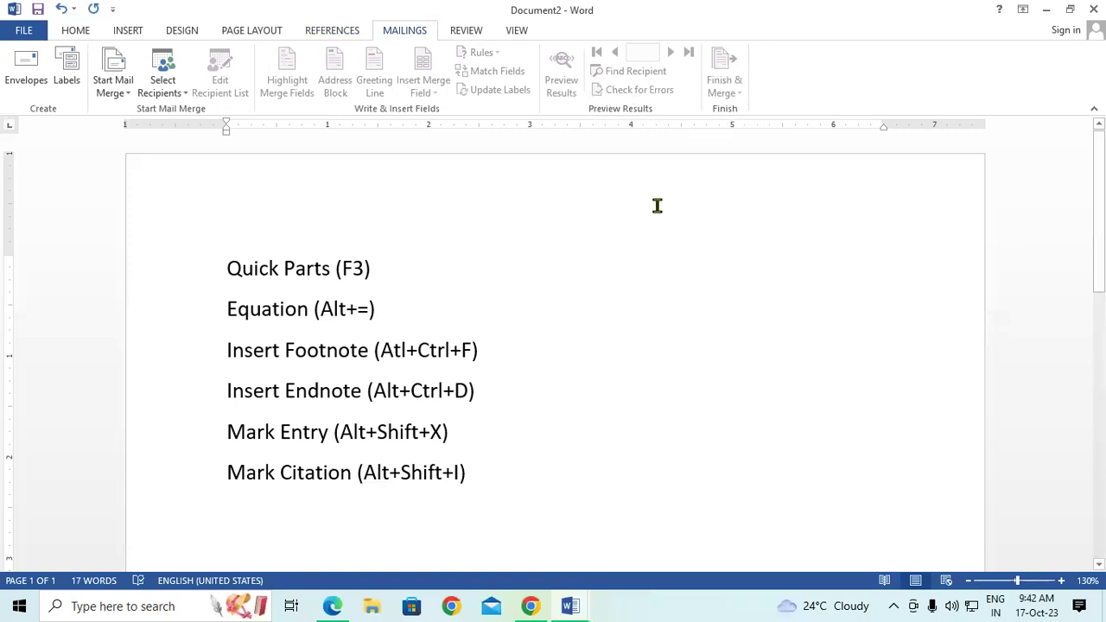
pyautogui.press('Return')
pyautogui.write('Check Error')
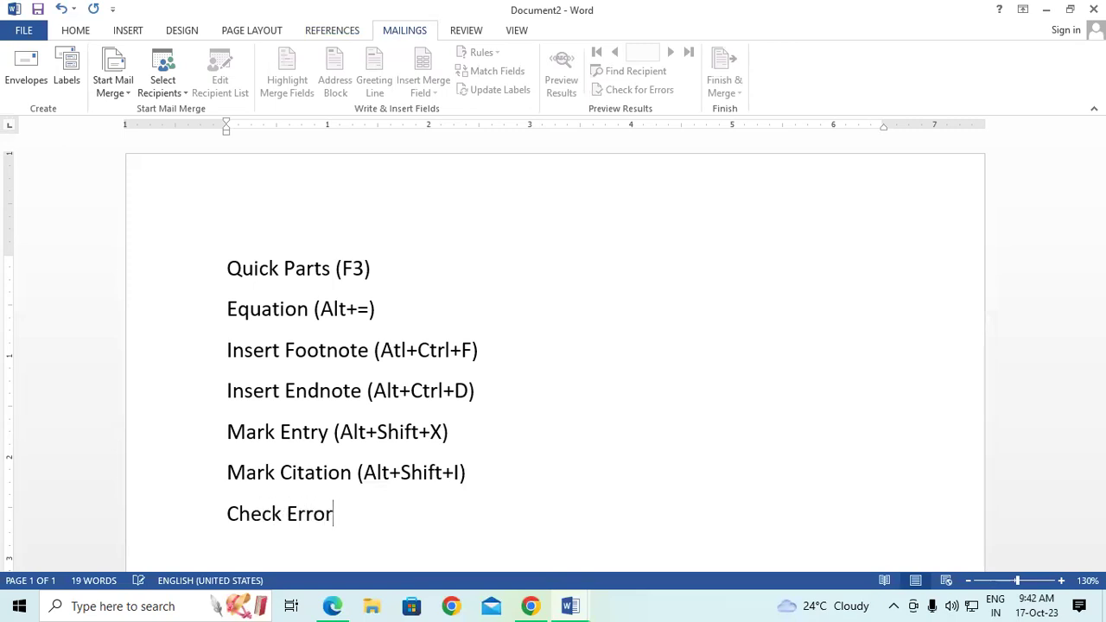
pyautogui.write('s ')
pyautogui.write('(Alt+S')
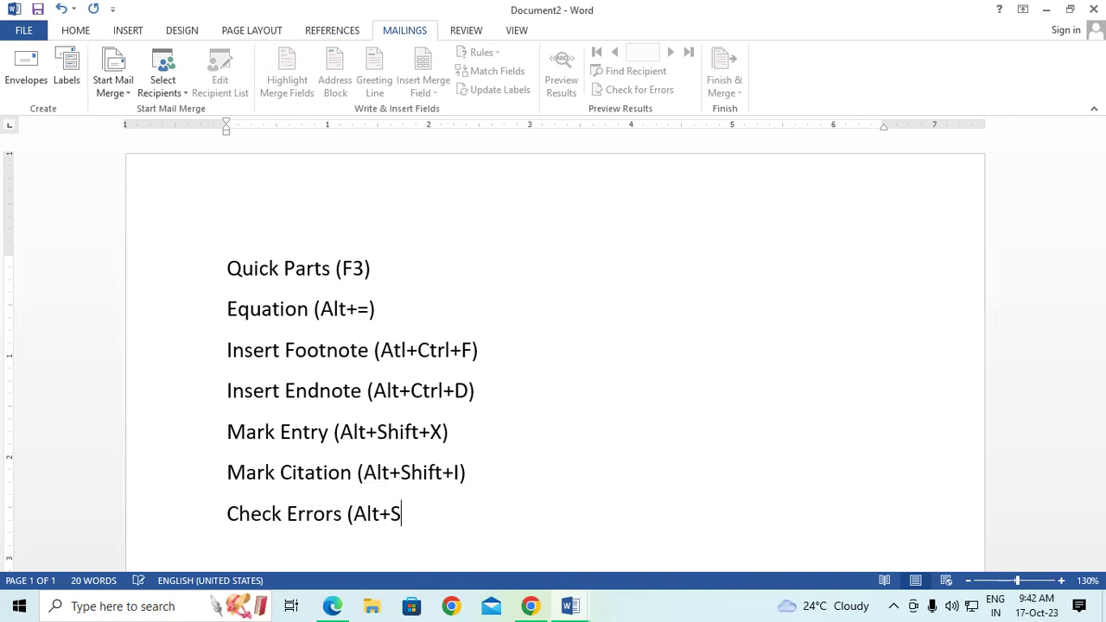
pyautogui.write('hift+')
pyautogui.write('K)')
pyautogui.press('Return')
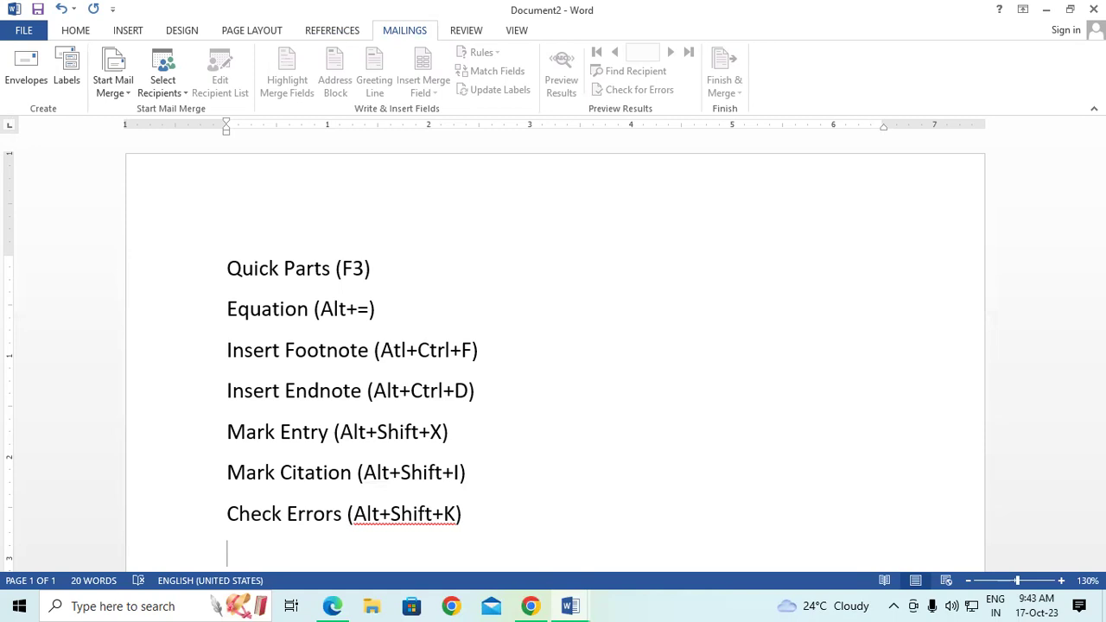
# - Add Alt+Shift+K to the dictionary and type the line 'Spelling Check (F7)'
pyautogui.click(480, 33)
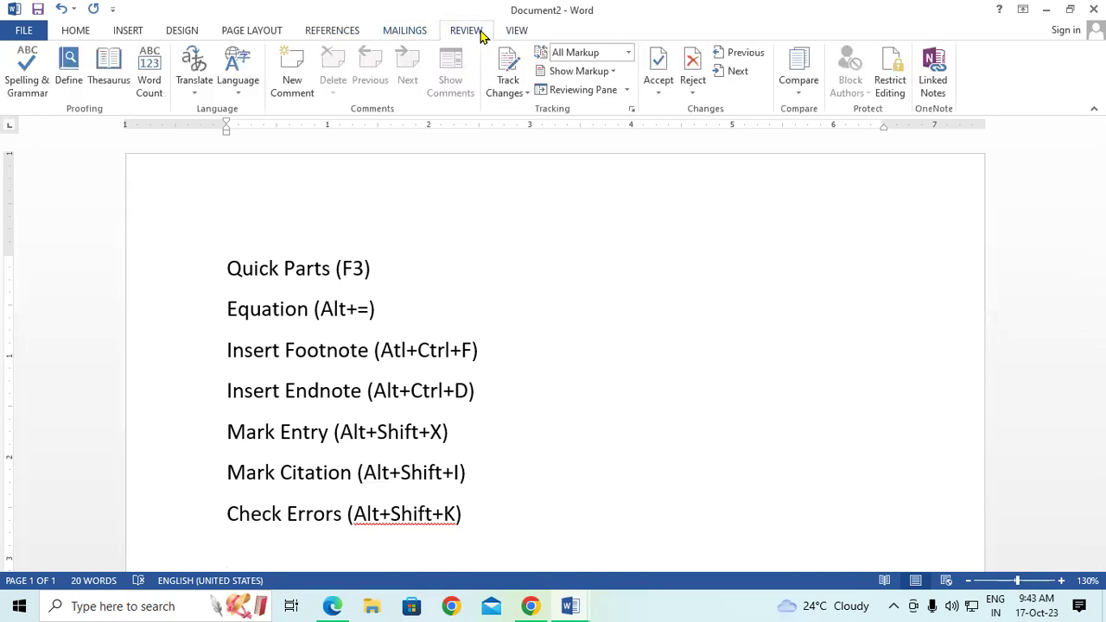
pyautogui.write('Spe')
pyautogui.scroll(-2, 368, 259)
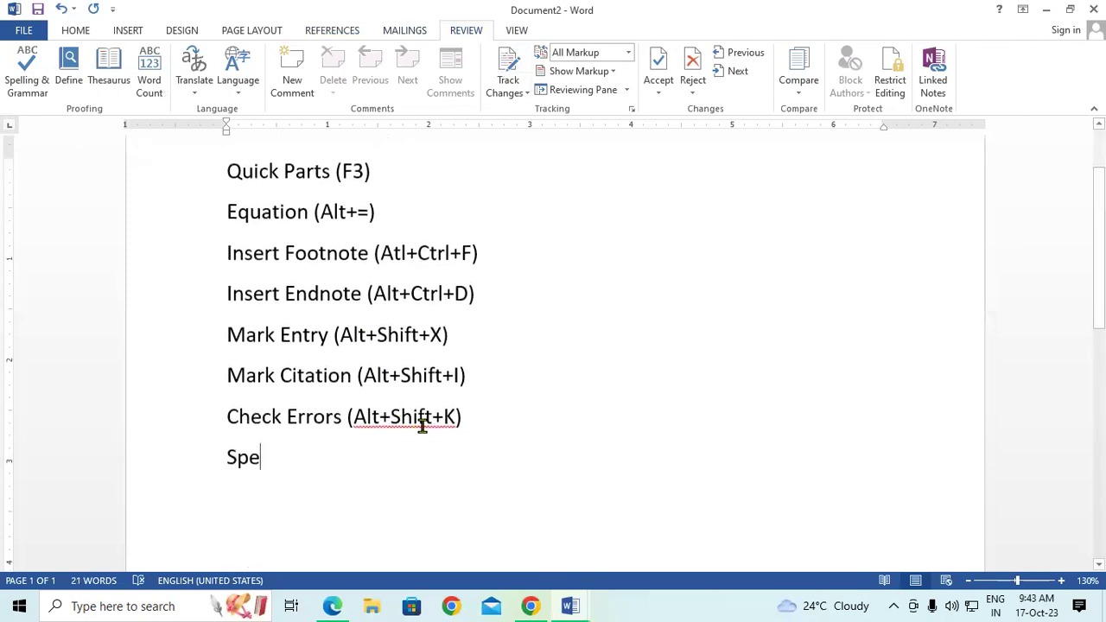
pyautogui.rightClick(425, 423)
pyautogui.click(449, 481)
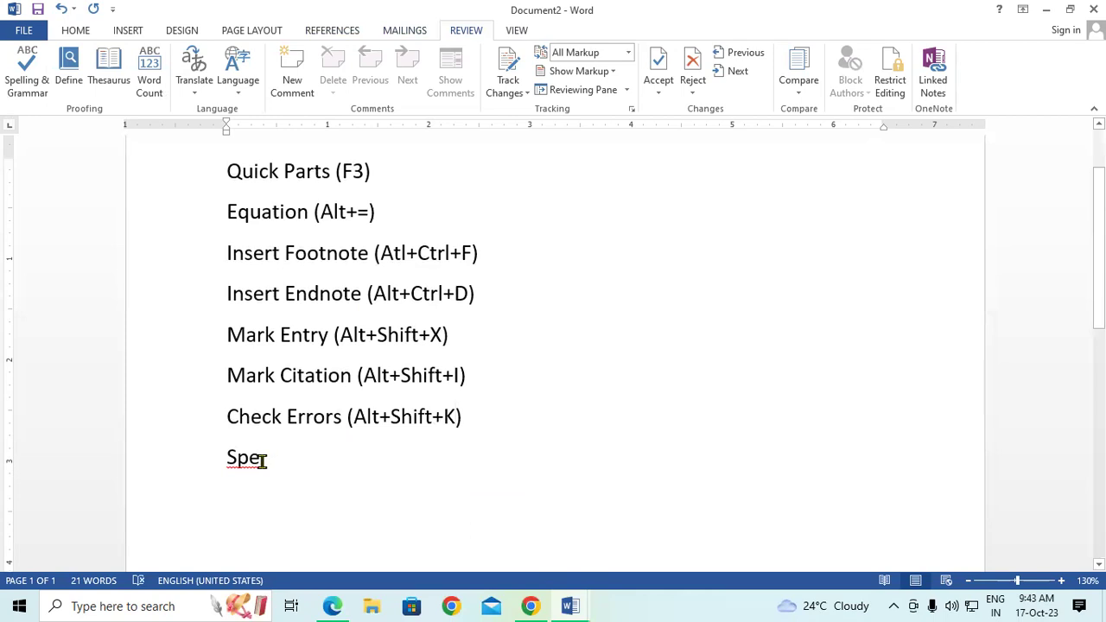
pyautogui.write('lling Check (')
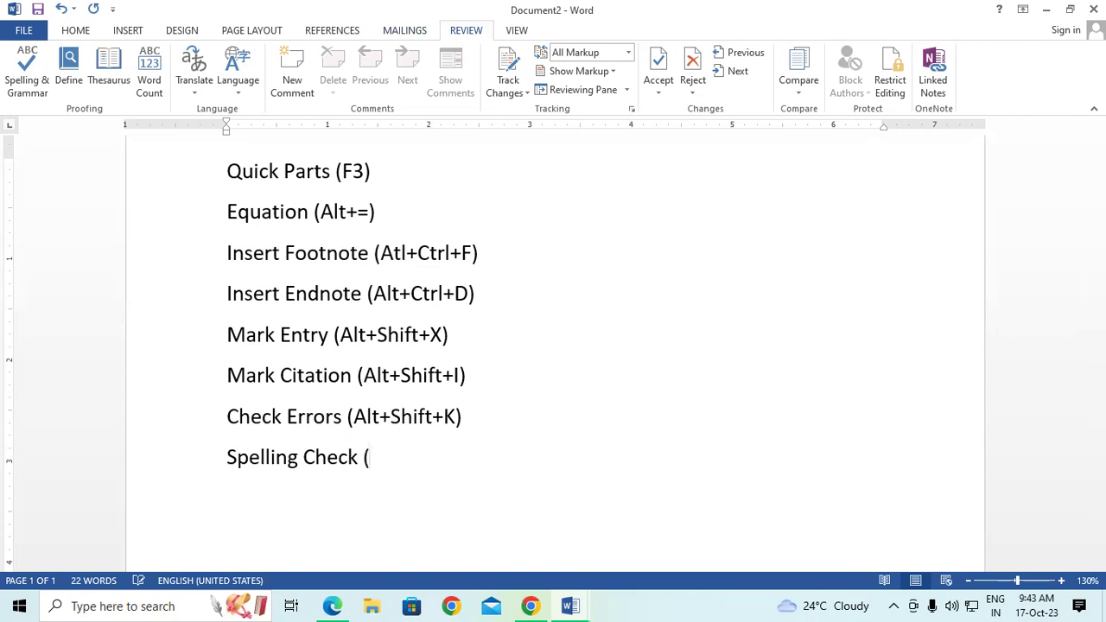
pyautogui.write('F7)')
pyautogui.press('Return')
# - Type the next line as 'Thesaurus (Shift+F7', correcting typos along the way
pyautogui.write('THe')
pyautogui.press('BackSpace')
pyautogui.press('BackSpace')
pyautogui.write('he')
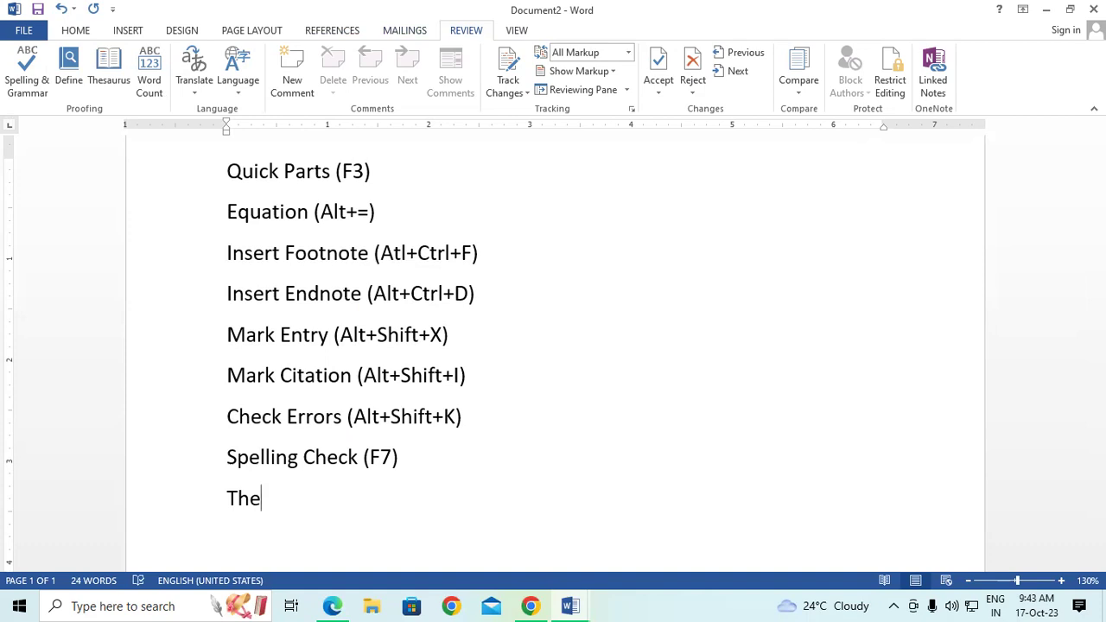
pyautogui.write('sarus')
pyautogui.press('BackSpace')
pyautogui.press('BackSpace')
pyautogui.press('BackSpace')
pyautogui.write('urus')
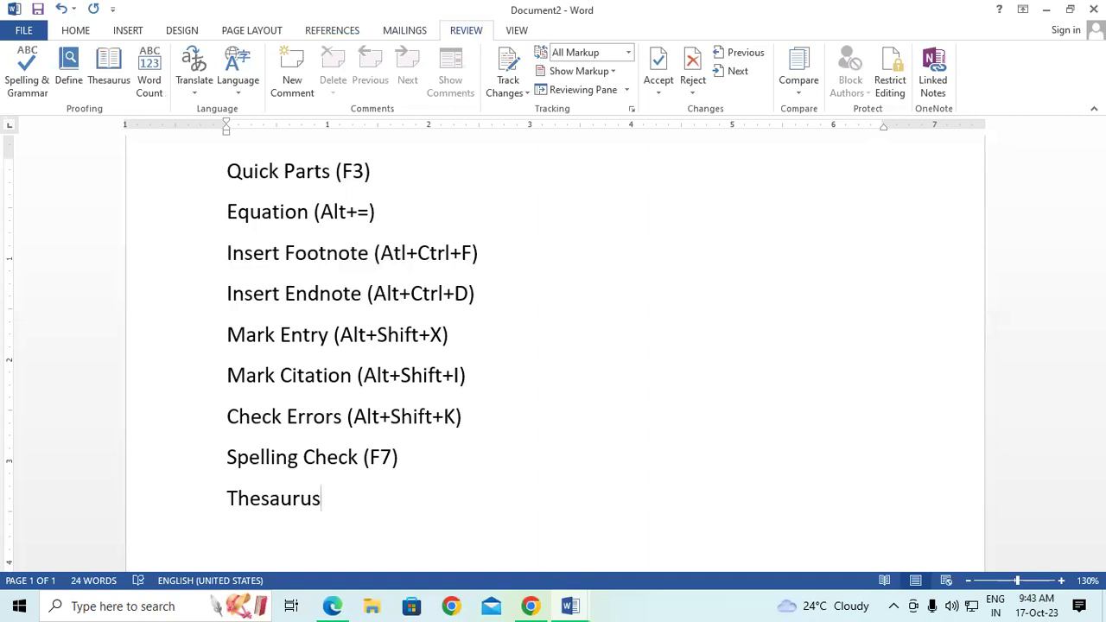
pyautogui.write(' (Ctr')
pyautogui.press('BackSpace')
pyautogui.press('BackSpace')
pyautogui.press('BackSpace')
pyautogui.write('Sho')
pyautogui.press('BackSpace')
pyautogui.write('if')
pyautogui.write('t+F7')
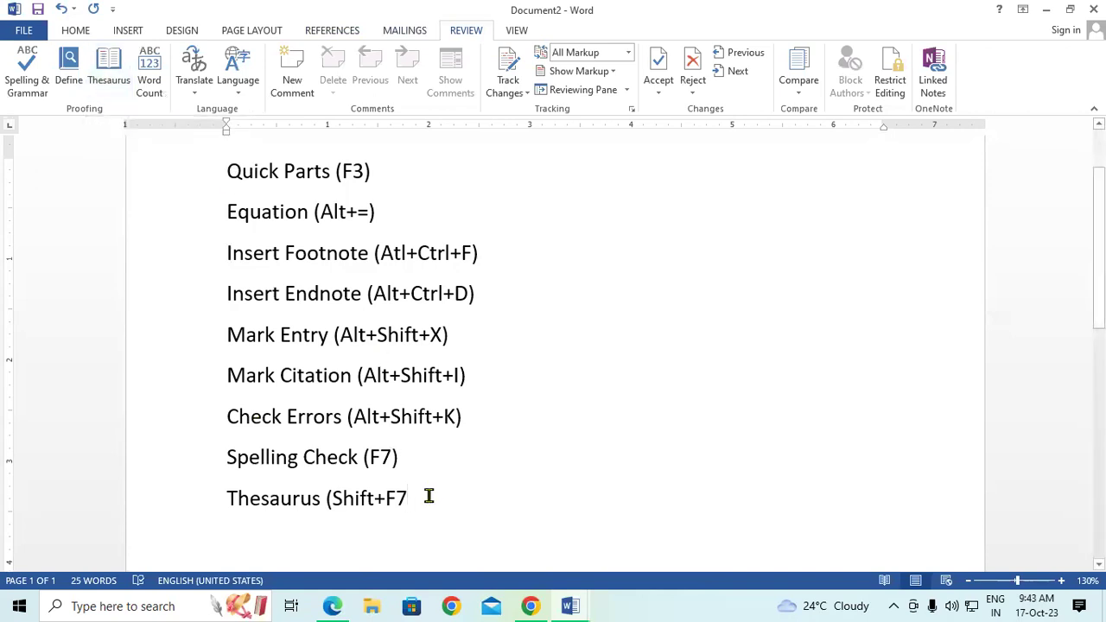
pyautogui.write(')')
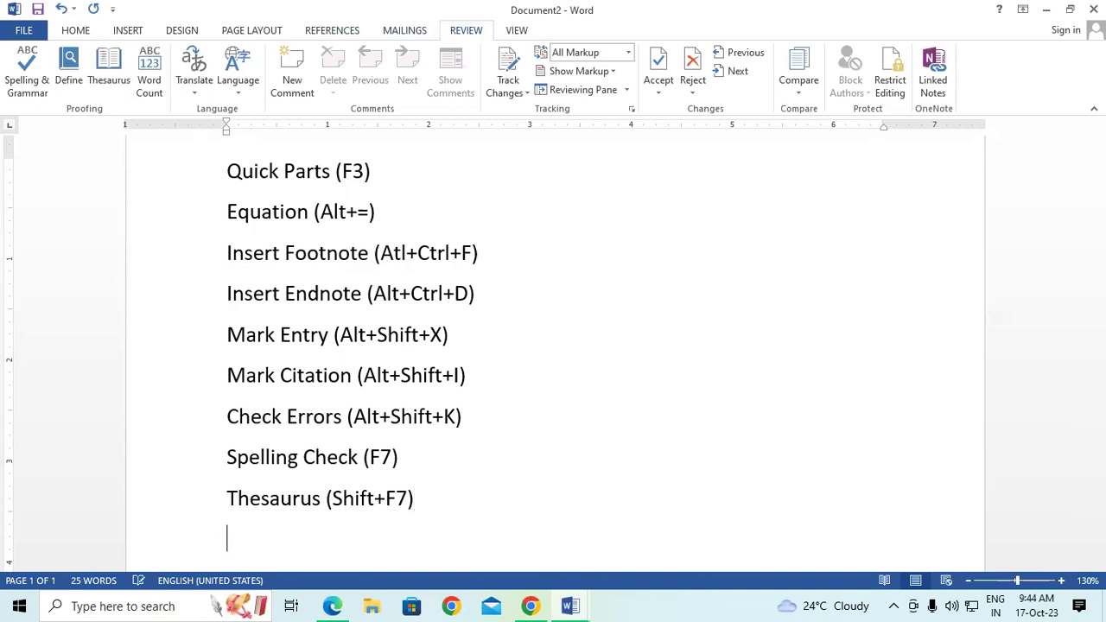
# - Add lines 'Define (Ctrl+F7)' and 'Track Changes (Ctrl+Shift+E)' to the list
pyautogui.press('Return')
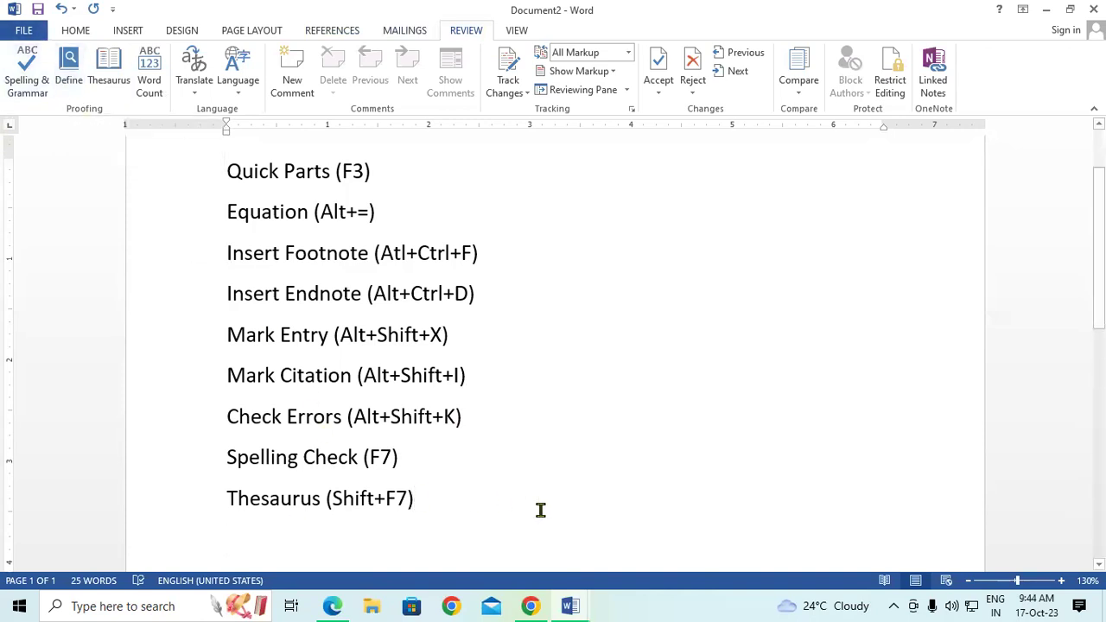
pyautogui.write('Define (')
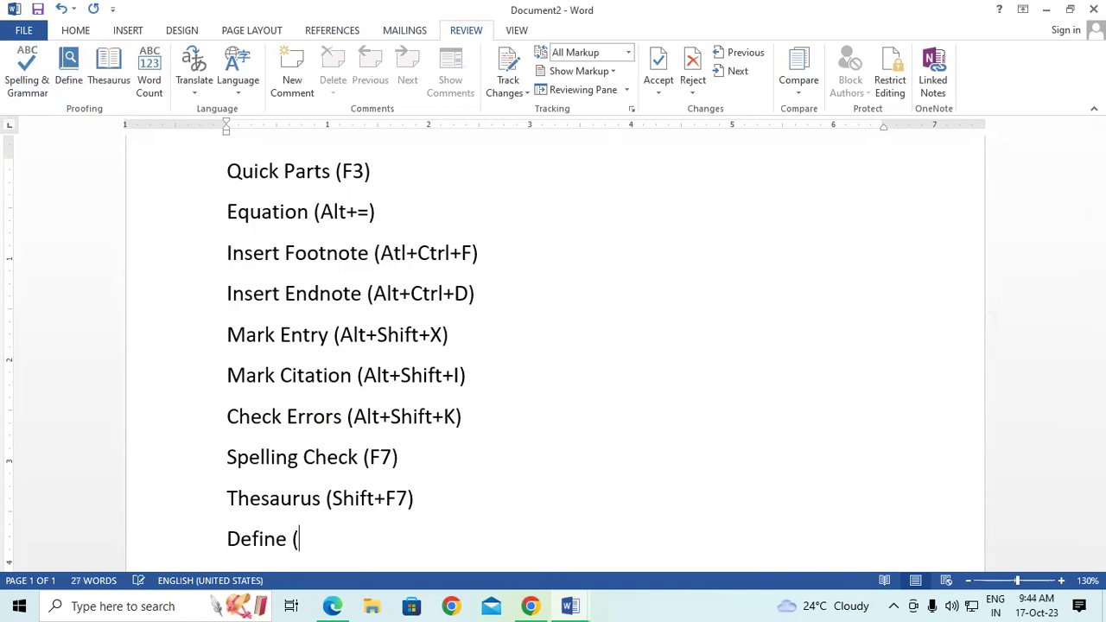
pyautogui.write('Ctrl+F7)')
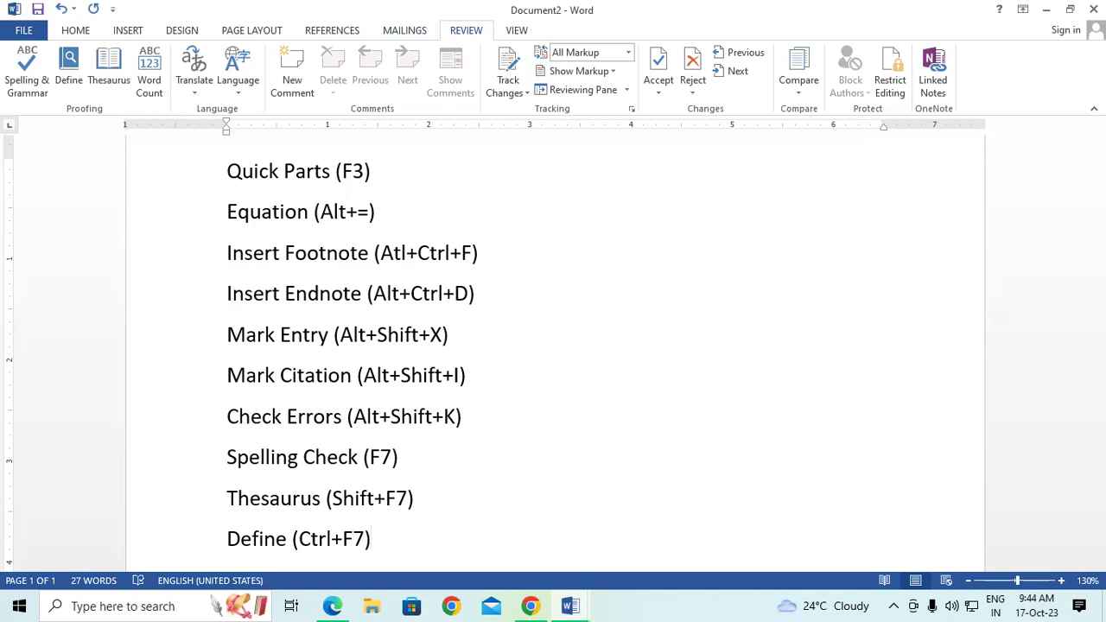
pyautogui.press('Return')
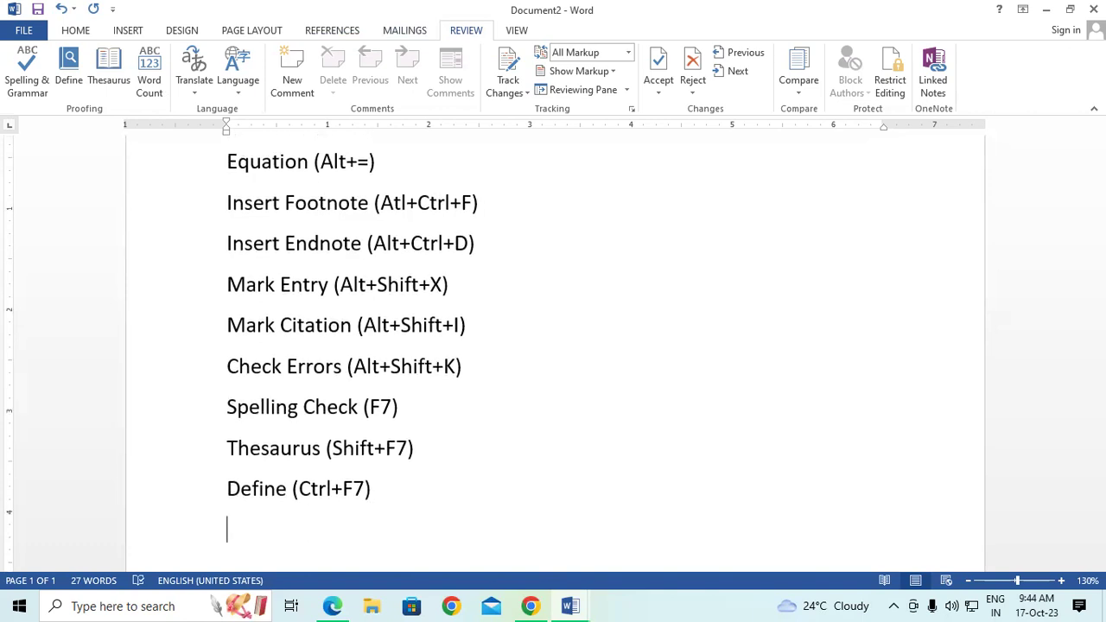
pyautogui.write('Track Changes')
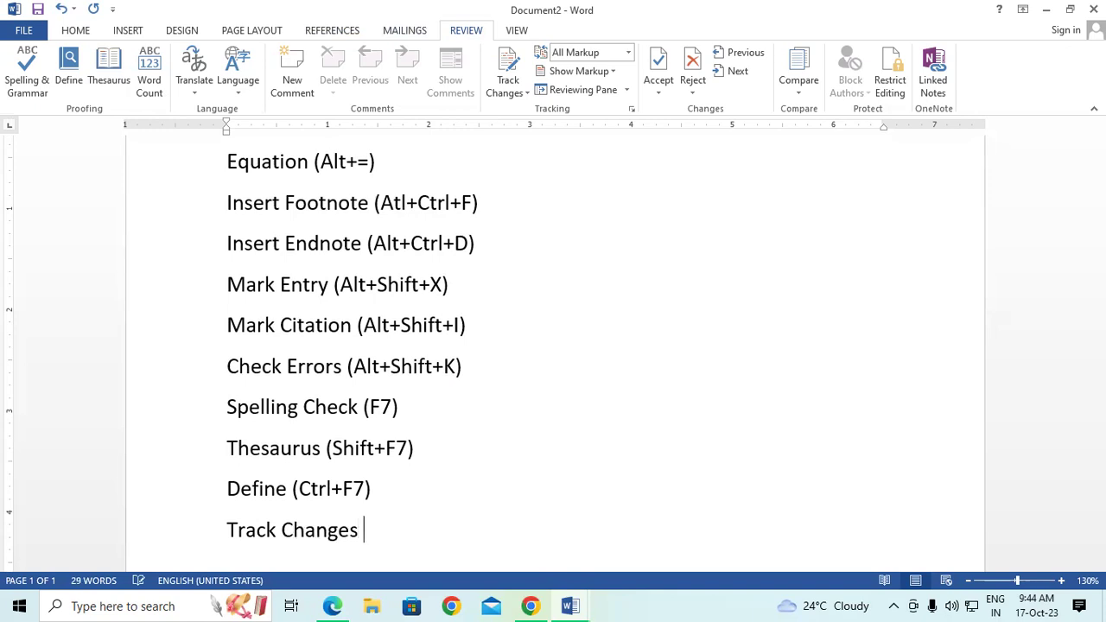
pyautogui.write(' (Ctrl+Shift+')
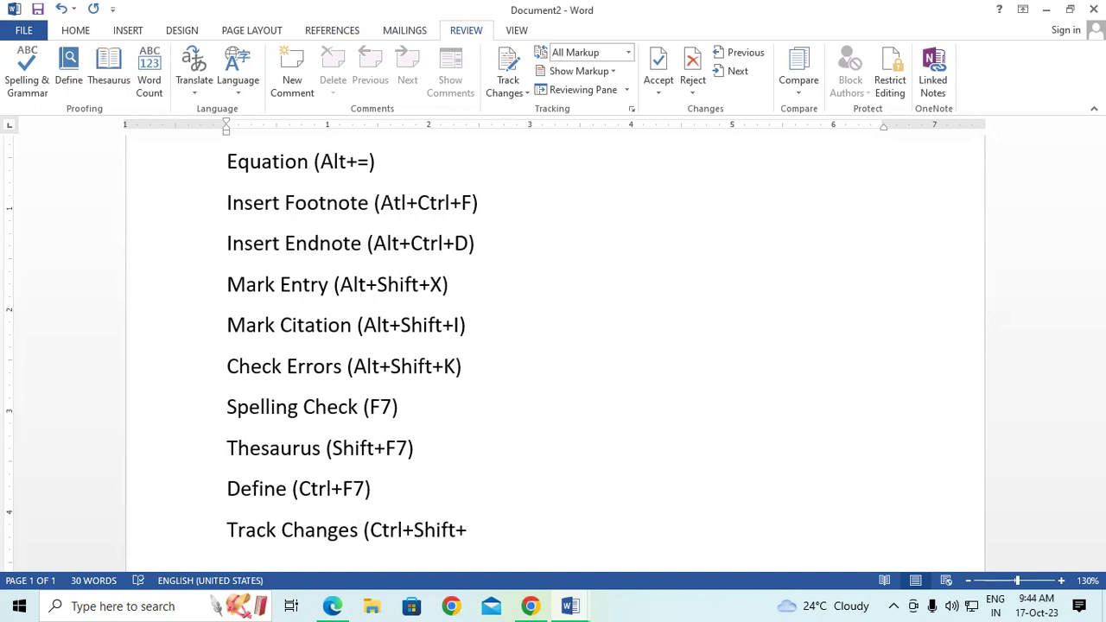
pyautogui.write('E')
pyautogui.write(')')
# - Add Ctrl to the dictionary so it is no longer flagged as misspelled
pyautogui.click(519, 31)
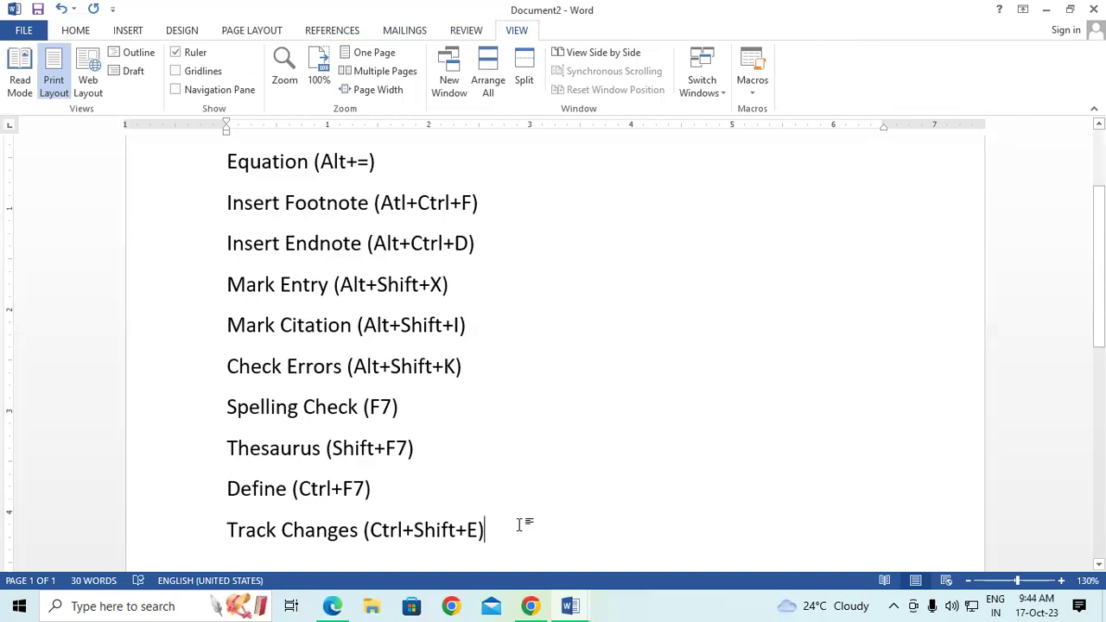
pyautogui.press('Return')
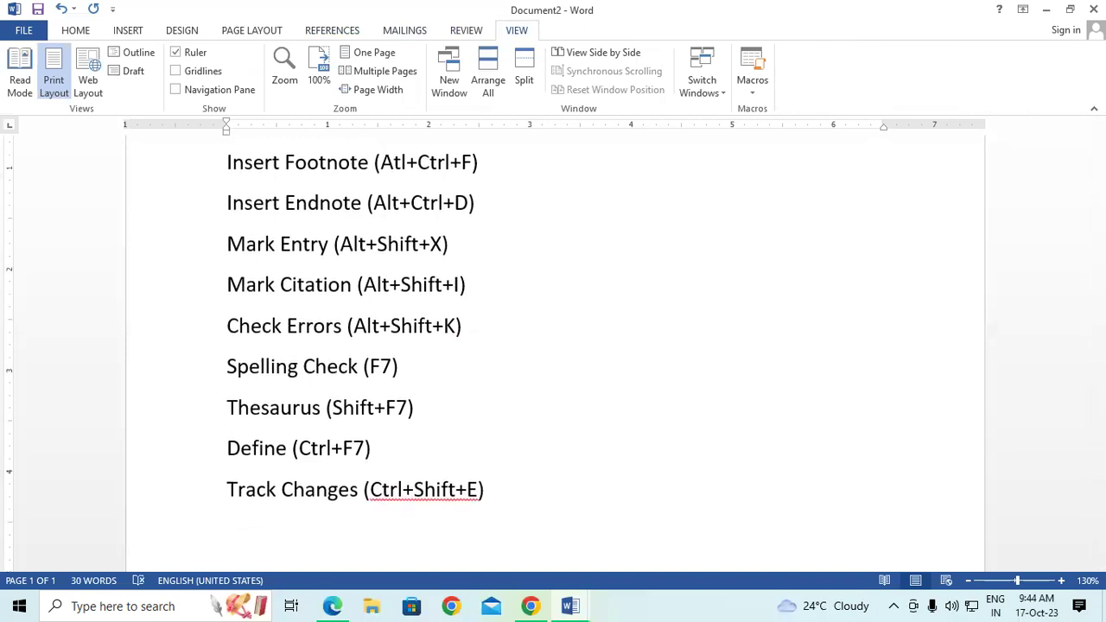
pyautogui.write('M')
pyautogui.rightClick(411, 498)
pyautogui.click(467, 451)
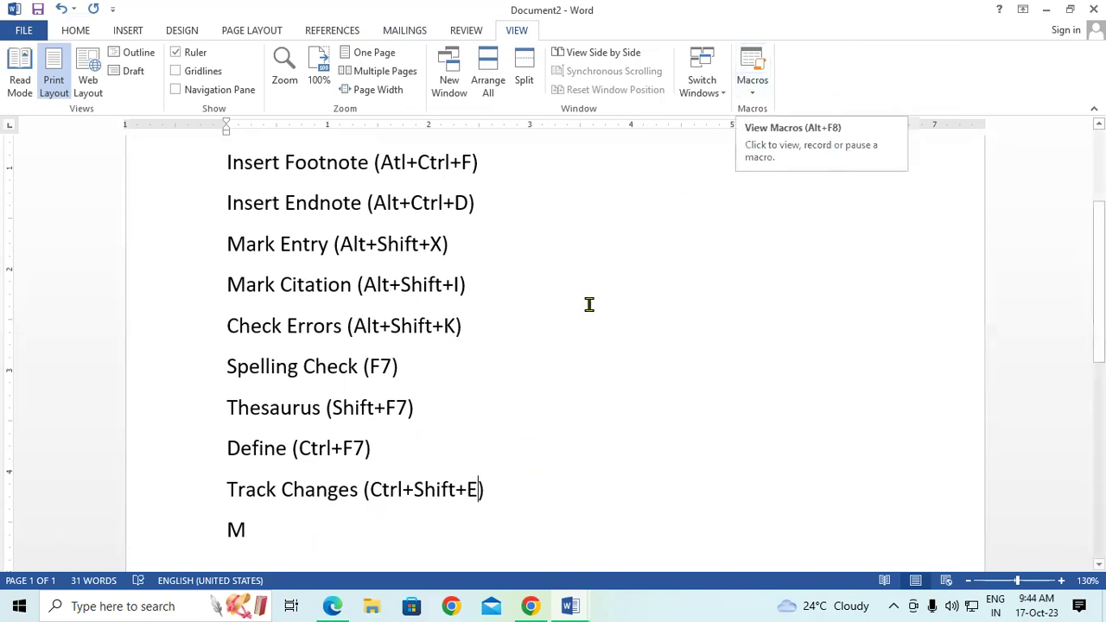
# - Type 'View Macros (Alt+F8)' as the twelfth line and start a new line
pyautogui.click(262, 532)
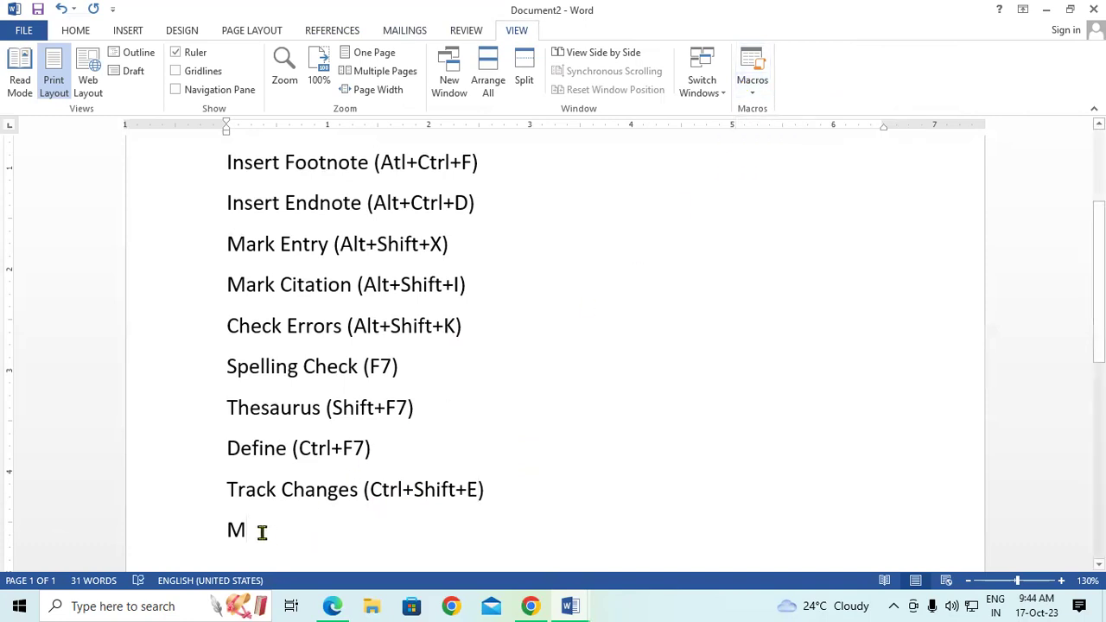
pyautogui.press('BackSpace')
pyautogui.write('View Mack')
pyautogui.press('BackSpace')
pyautogui.write('ros')
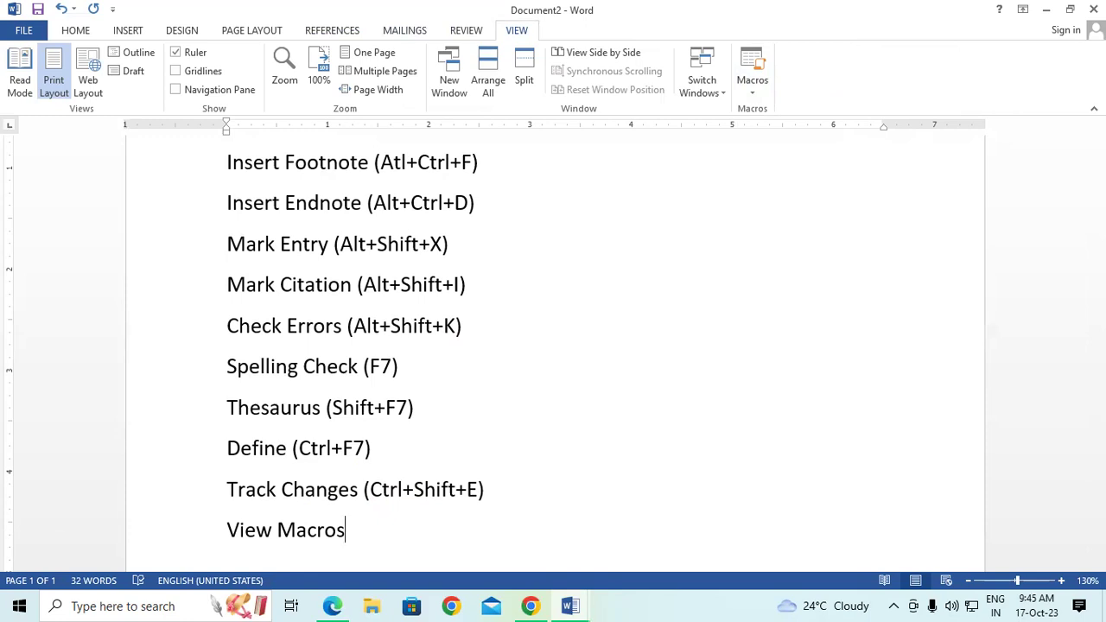
pyautogui.write(' (AL')
pyautogui.press('BackSpace')
pyautogui.write('lt+F')
pyautogui.write('8)')
pyautogui.press('Return')
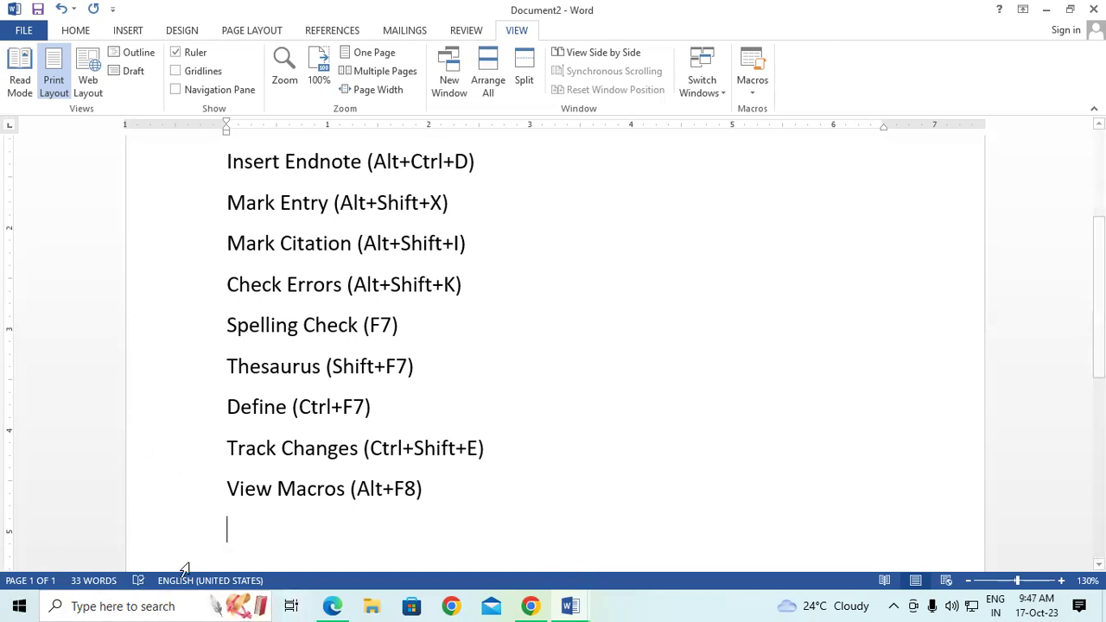
# - Open the GIT faculty sign-in page in a new Chrome tab
pyautogui.click(531, 606)
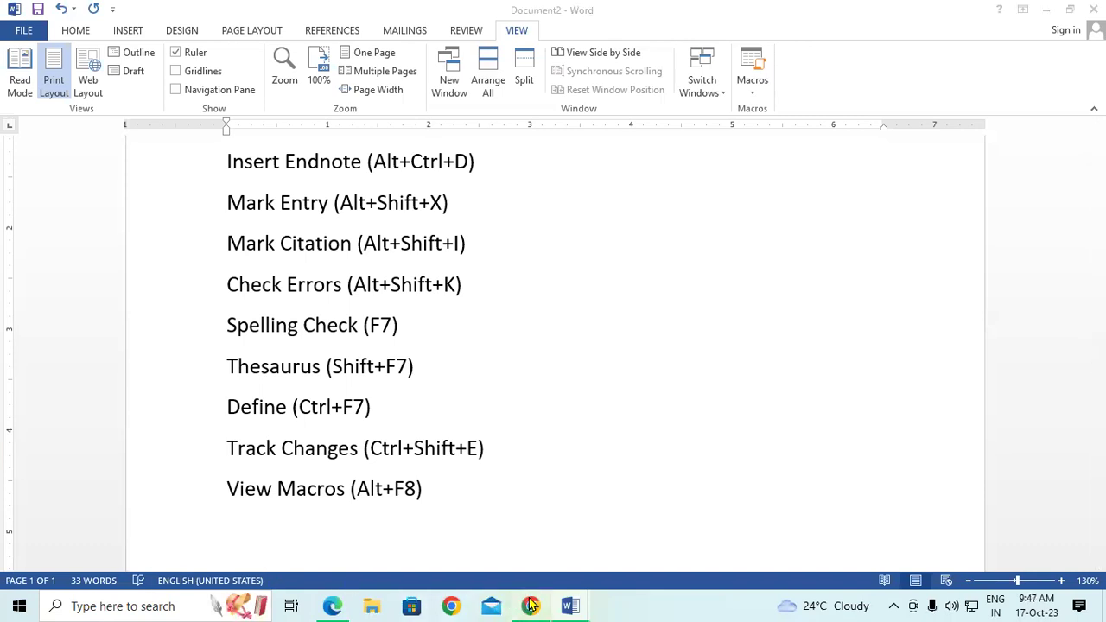
pyautogui.click(412, 14)
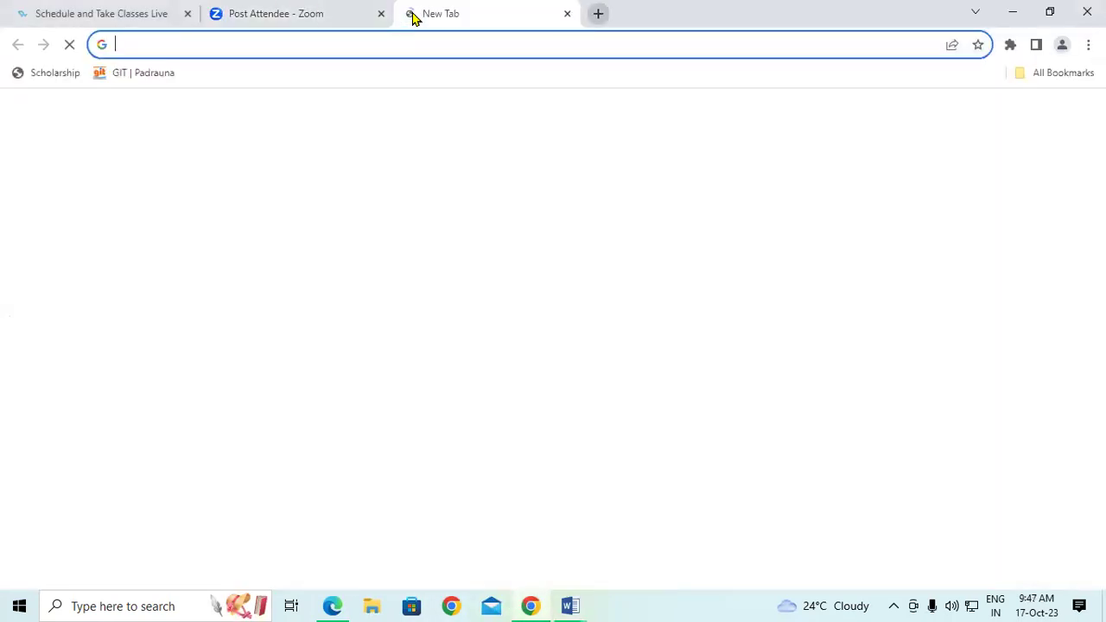
pyautogui.click(365, 435)
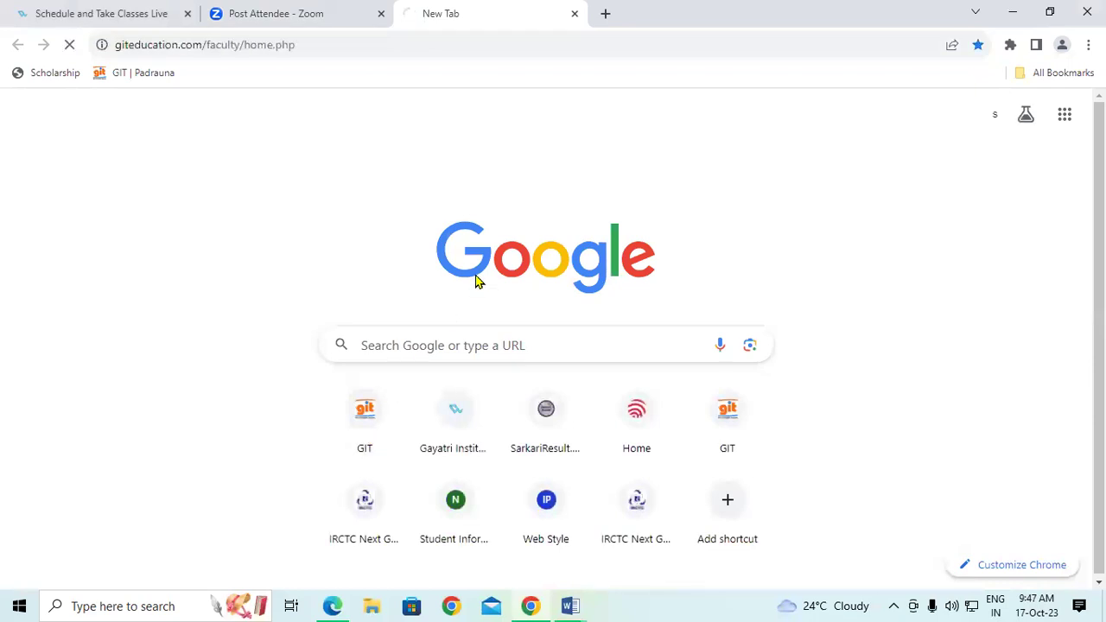
# - Sign in with the saved trainer username and password, then check the 163650 pending fee total
pyautogui.click(466, 200)
pyautogui.click(526, 262)
pyautogui.click(451, 234)
pyautogui.write('*********')
pyautogui.press('Return')
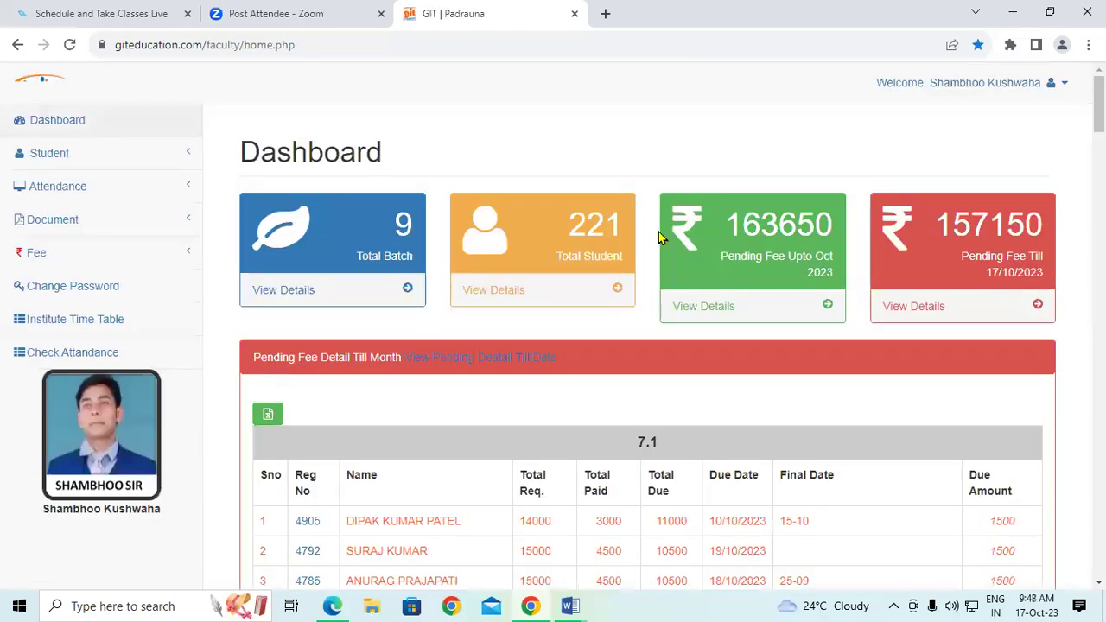
pyautogui.doubleClick(762, 227)
pyautogui.click(767, 222)
# - Scroll down to the batch 9.3 pending-fee table and check the first due dates, such as 18/10/2023
pyautogui.scroll(-2, 568, 283)
pyautogui.scroll(-3, 553, 282)
pyautogui.scroll(-6, 539, 279)
pyautogui.scroll(-6, 538, 279)
pyautogui.scroll(-4, 538, 281)
pyautogui.moveTo(696, 196); pyautogui.dragTo(771, 198)
pyautogui.moveTo(705, 219); pyautogui.dragTo(761, 220)
pyautogui.click(607, 220)
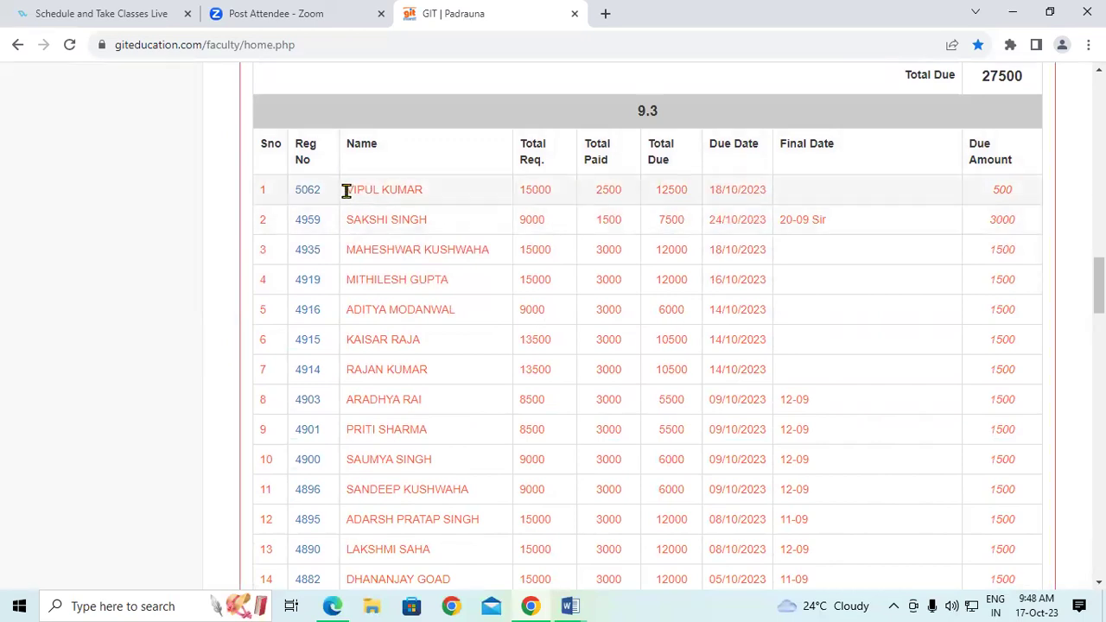
# - Check rows 1–3: the first student's name, the 500 due amount, row 2's dates and row 3's name
pyautogui.moveTo(345, 189); pyautogui.dragTo(420, 192)
pyautogui.click(419, 192)
pyautogui.doubleClick(1004, 201)
pyautogui.click(987, 201)
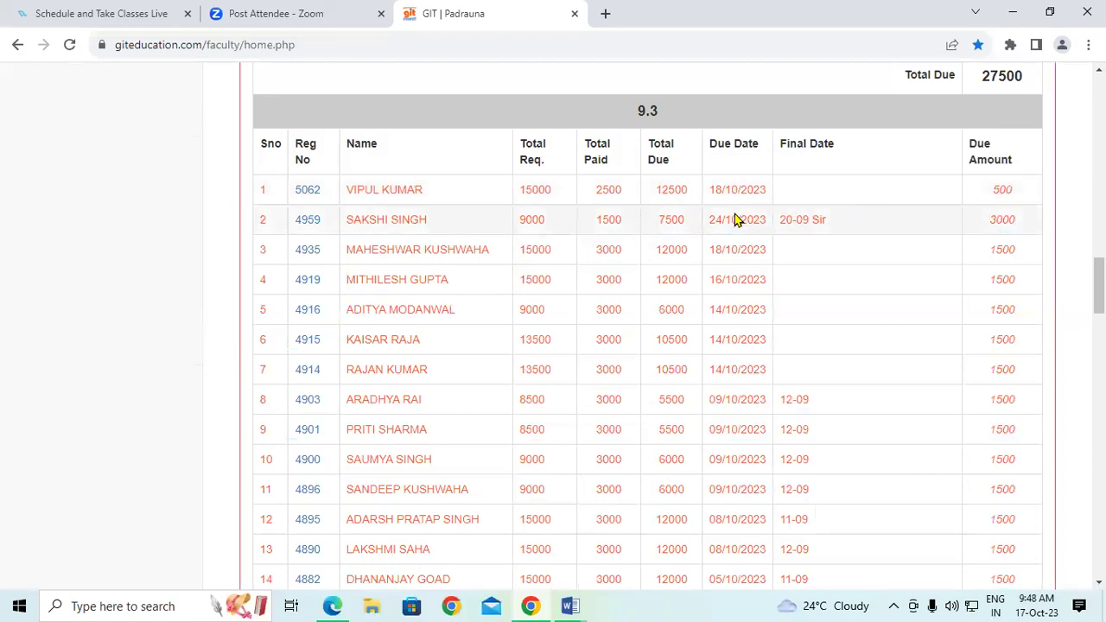
pyautogui.moveTo(712, 229); pyautogui.dragTo(818, 233)
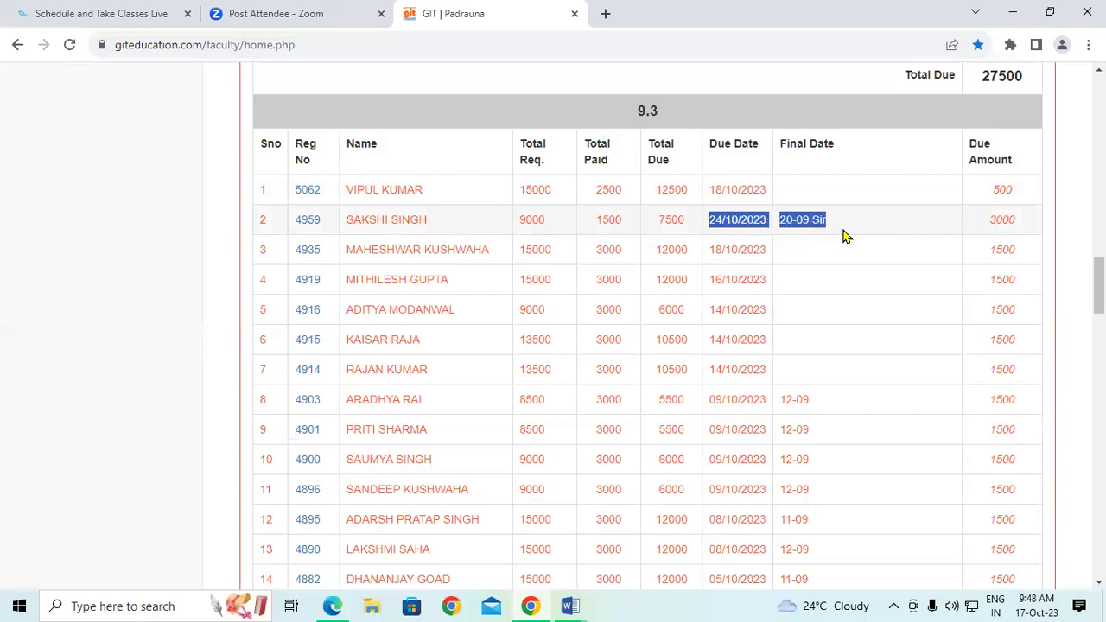
pyautogui.click(741, 251)
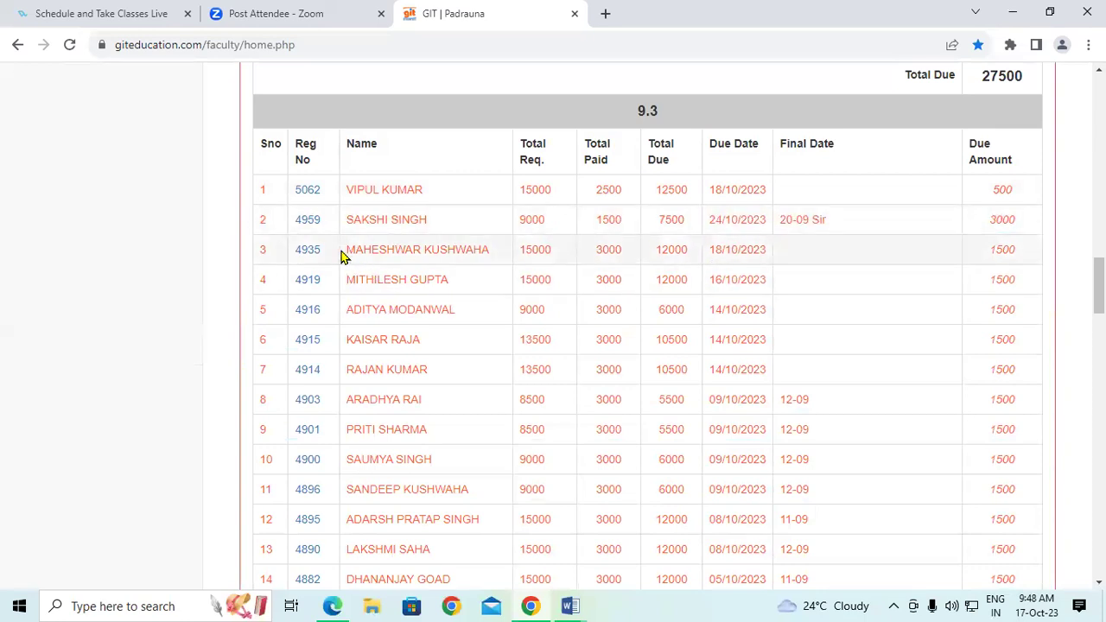
pyautogui.moveTo(344, 250); pyautogui.dragTo(491, 256)
pyautogui.click(491, 257)
# - Review row 4's name with its paid, due and date values, then row 5's student name
pyautogui.scroll(-1, 492, 254)
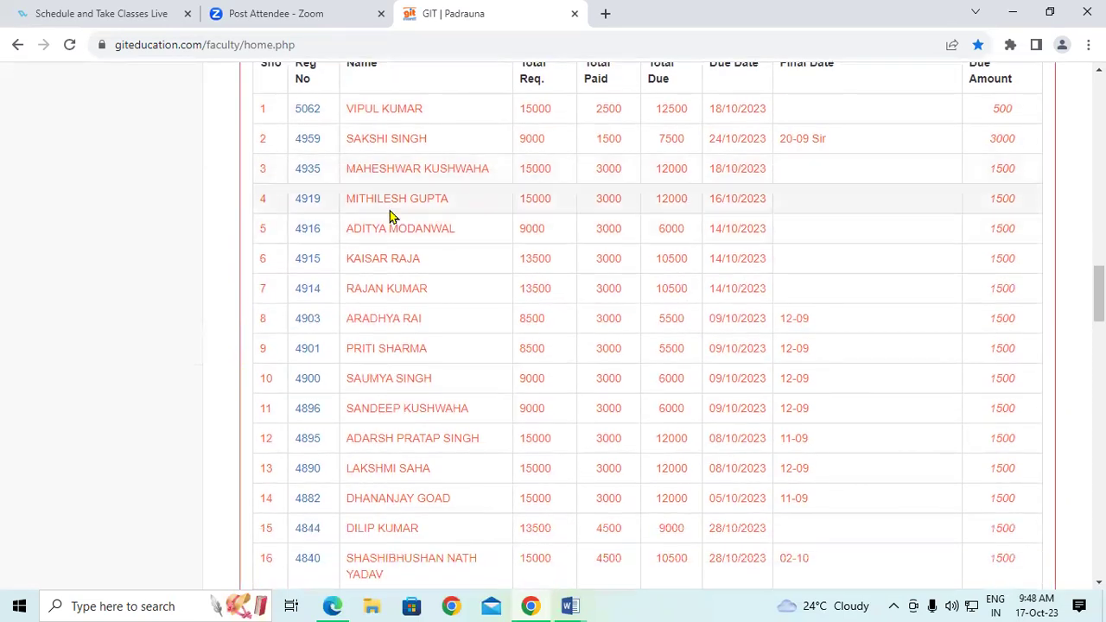
pyautogui.moveTo(353, 195); pyautogui.dragTo(474, 209)
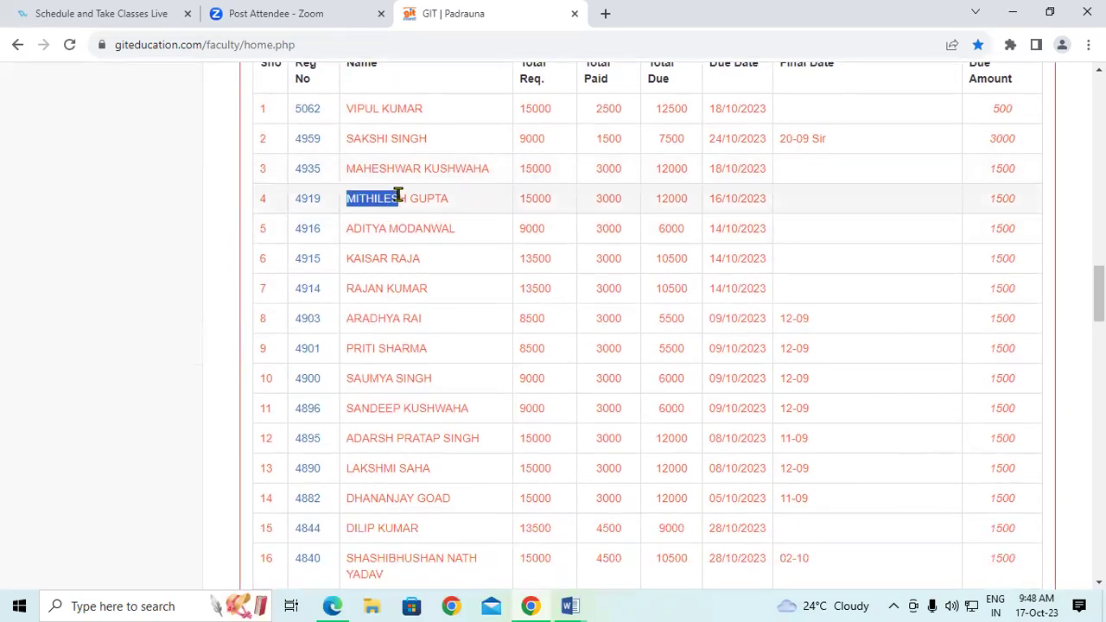
pyautogui.click(473, 209)
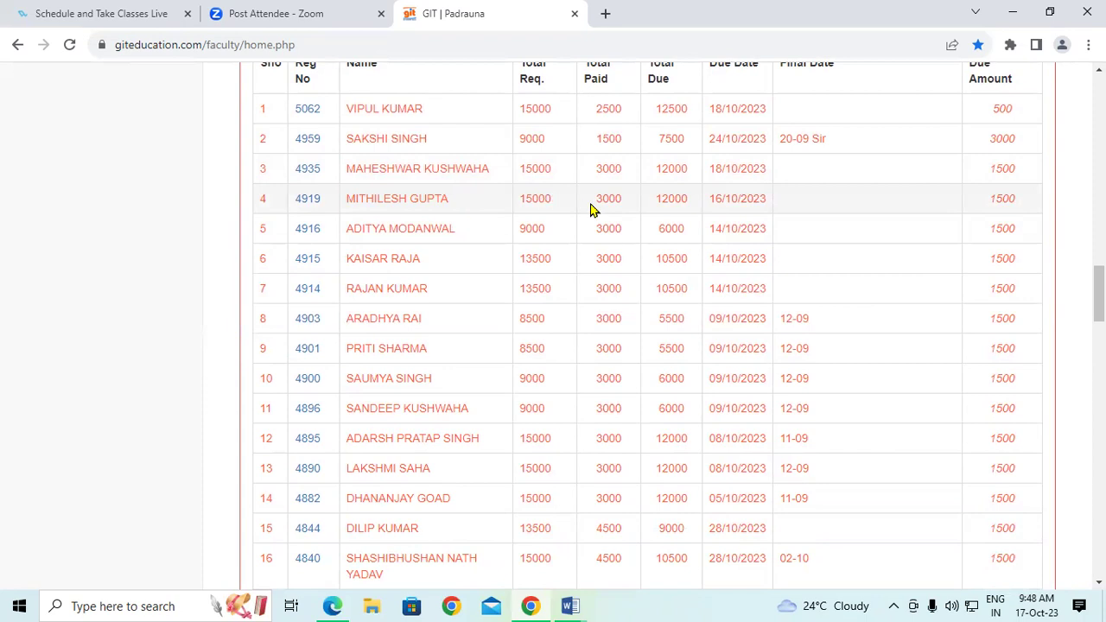
pyautogui.moveTo(591, 210); pyautogui.dragTo(749, 201)
pyautogui.click(436, 230)
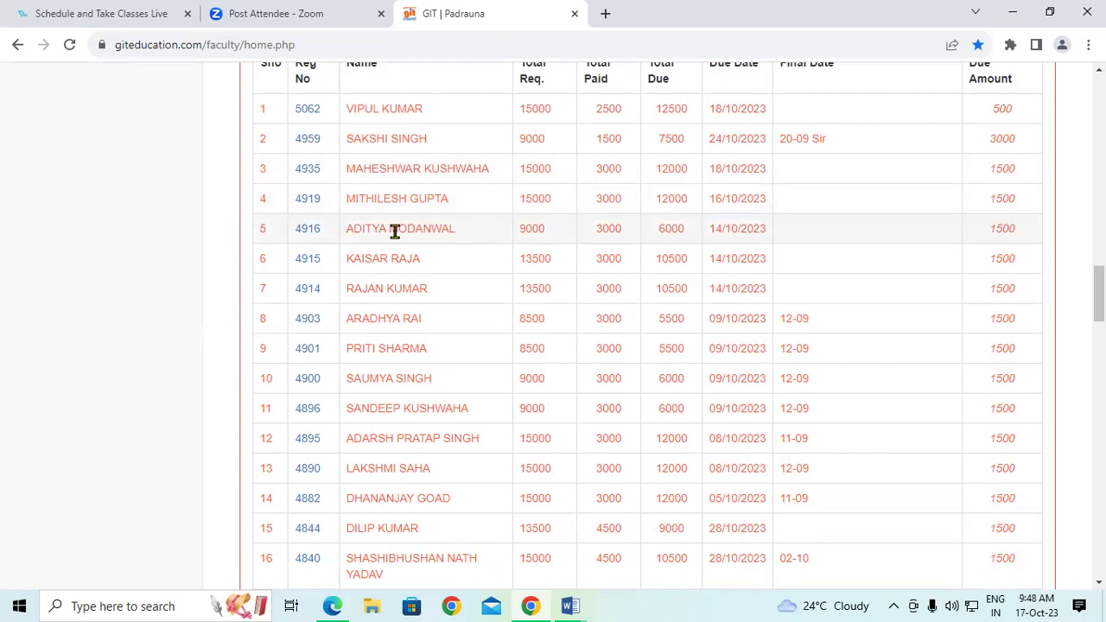
pyautogui.moveTo(353, 229); pyautogui.dragTo(429, 228)
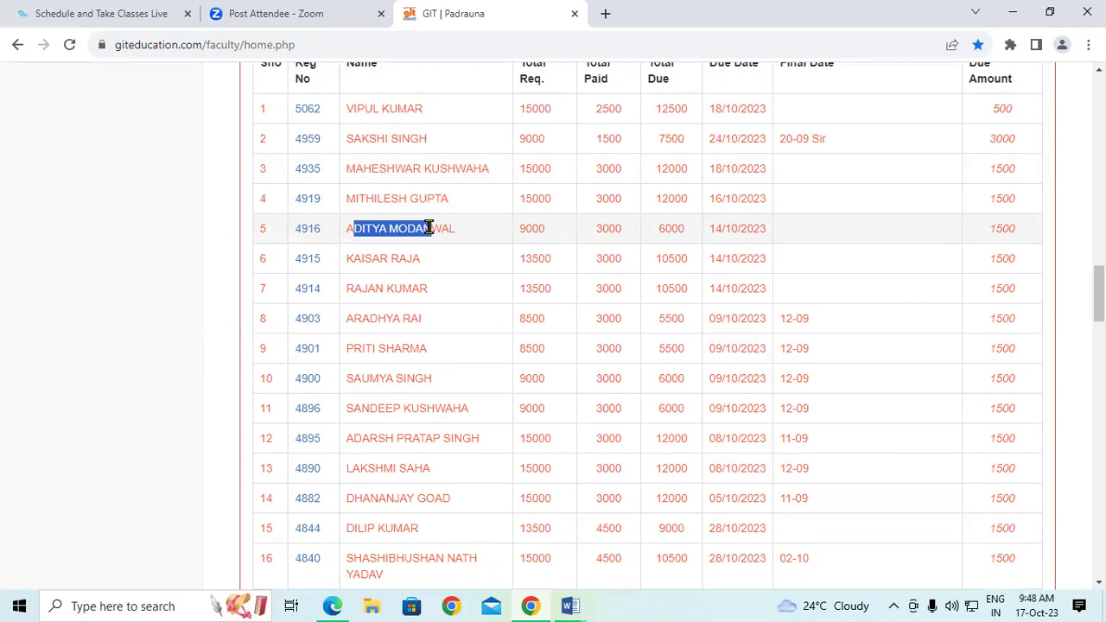
pyautogui.click(428, 228)
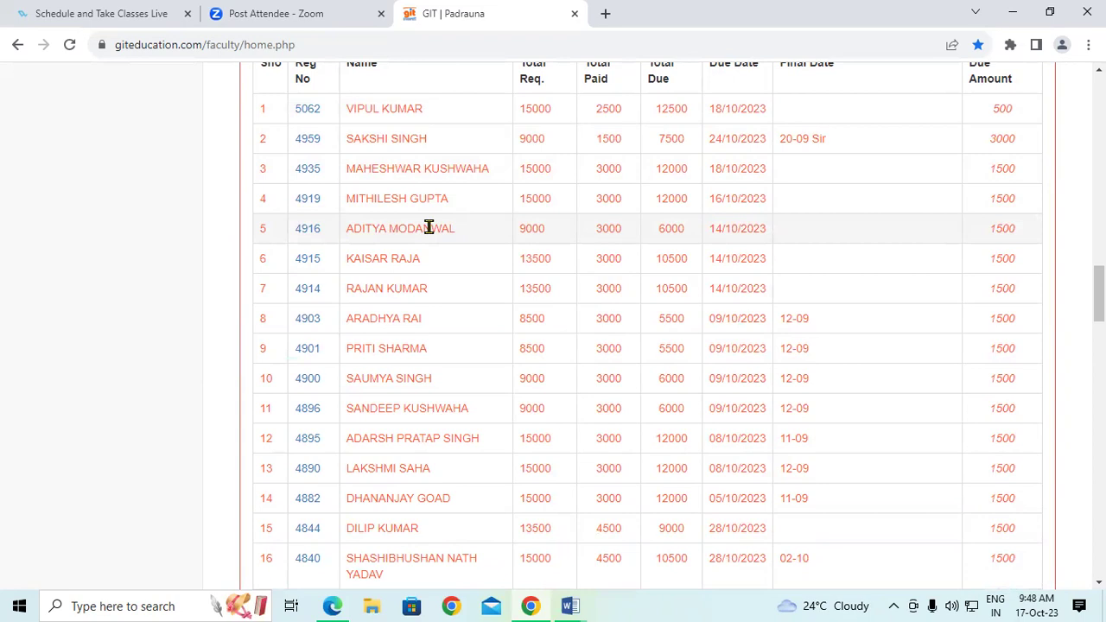
pyautogui.moveTo(346, 228); pyautogui.dragTo(410, 224)
pyautogui.click(411, 224)
pyautogui.moveTo(354, 228); pyautogui.dragTo(467, 238)
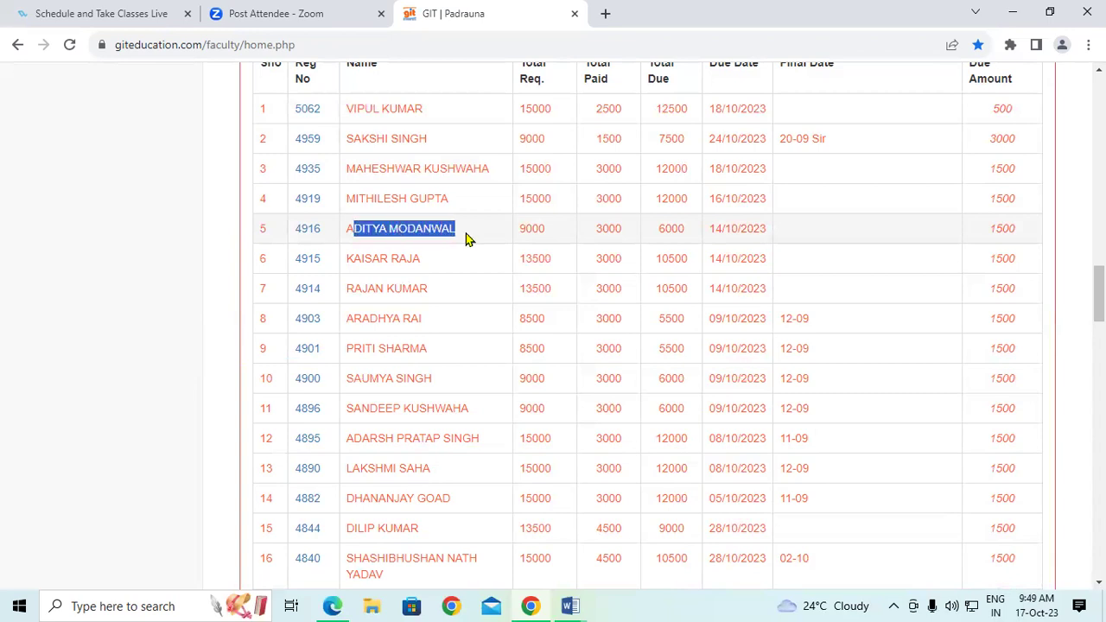
pyautogui.click(443, 230)
pyautogui.moveTo(348, 234); pyautogui.dragTo(472, 243)
pyautogui.click(471, 246)
# - Go through the student names in rows 6, 7 and 10 to 13
pyautogui.moveTo(347, 259); pyautogui.dragTo(429, 267)
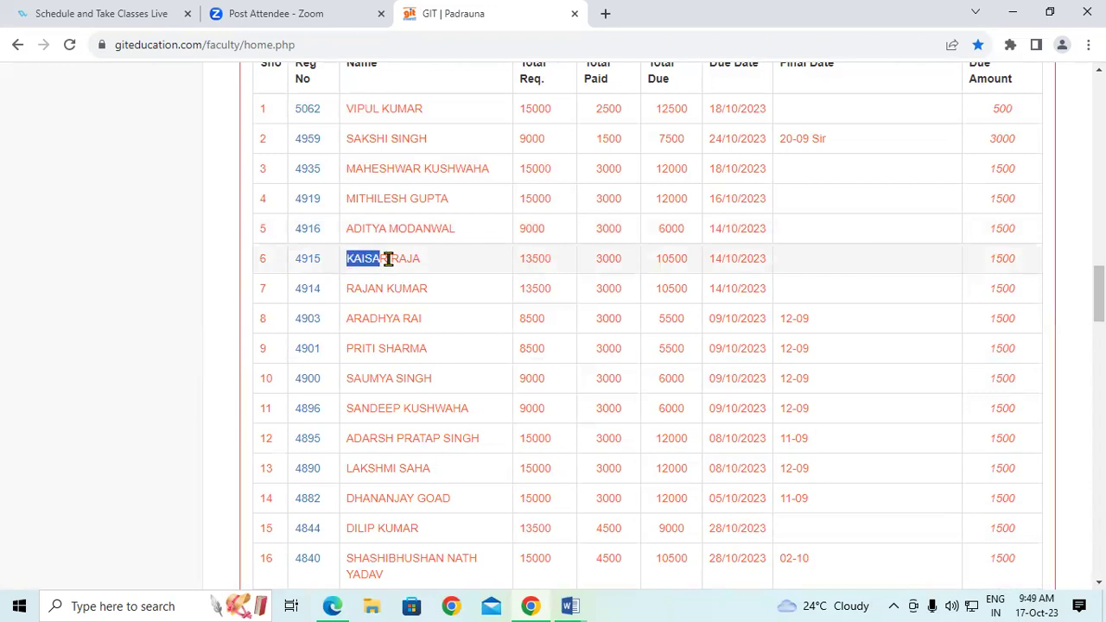
pyautogui.click(430, 267)
pyautogui.moveTo(348, 288); pyautogui.dragTo(418, 290)
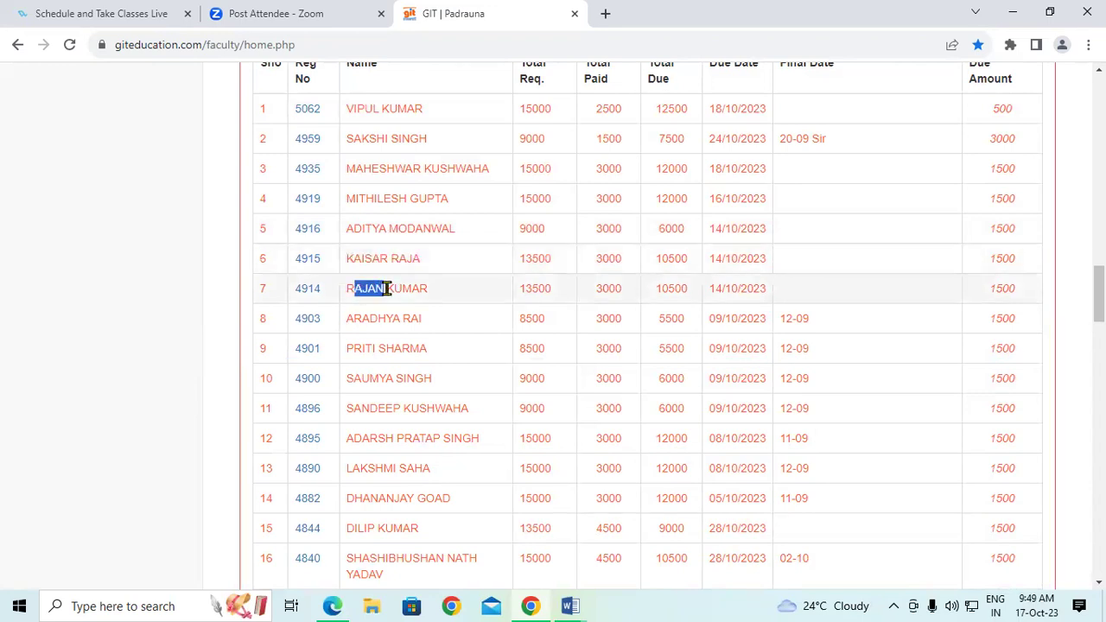
pyautogui.click(405, 316)
pyautogui.doubleClick(349, 377)
pyautogui.moveTo(346, 410); pyautogui.dragTo(489, 419)
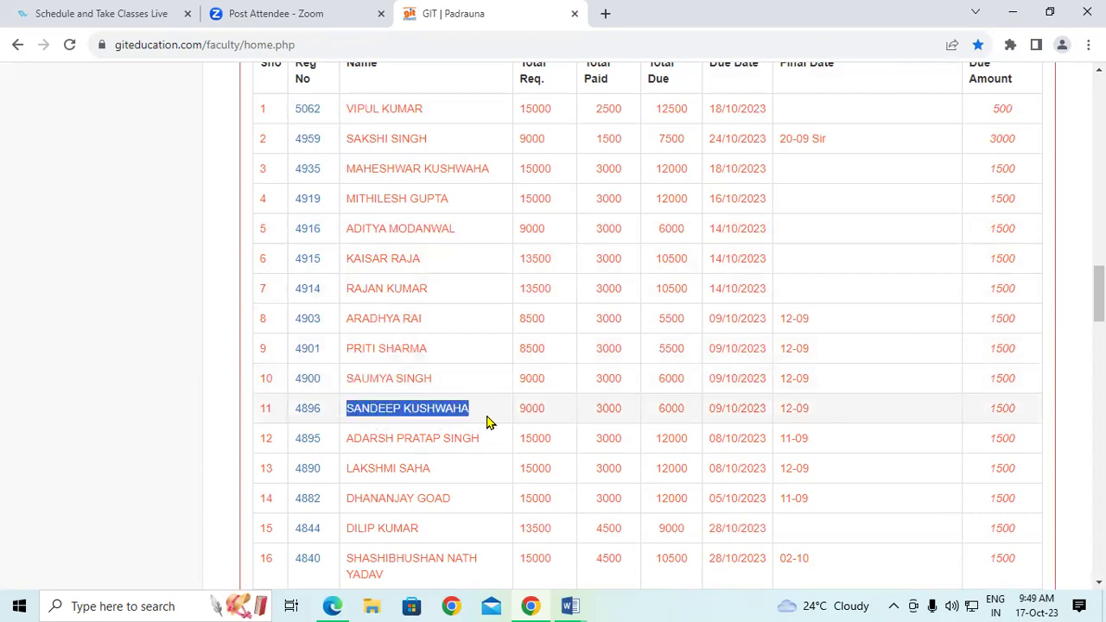
pyautogui.click(375, 438)
pyautogui.moveTo(347, 438); pyautogui.dragTo(443, 441)
pyautogui.moveTo(346, 468); pyautogui.dragTo(455, 479)
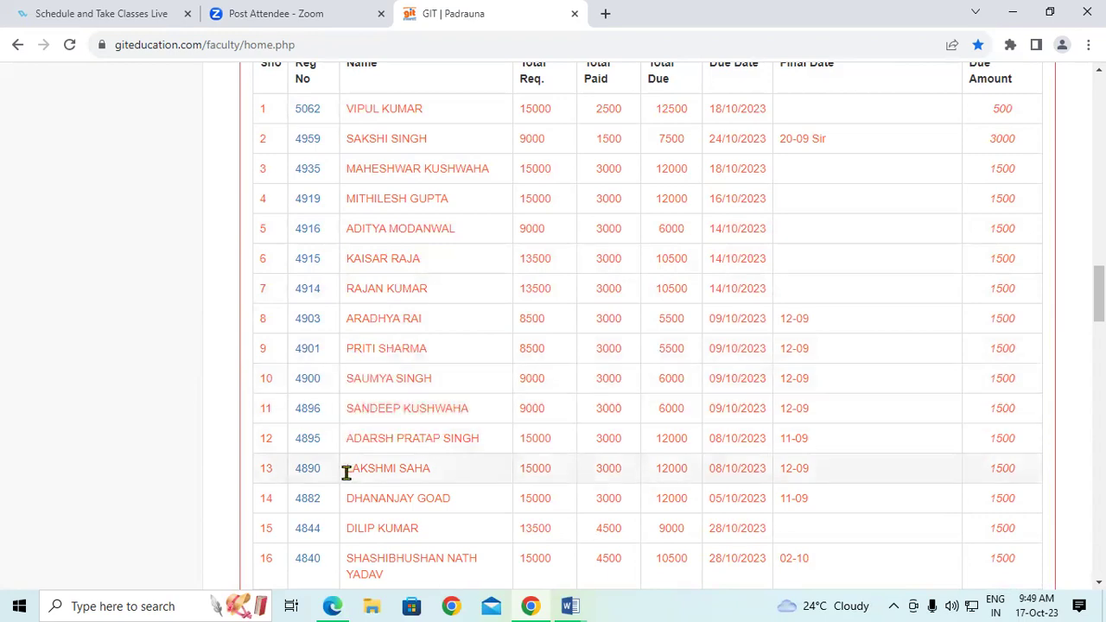
pyautogui.click(451, 475)
# - Scroll further and check the student names in rows 14, 16 and below
pyautogui.scroll(-1, 451, 473)
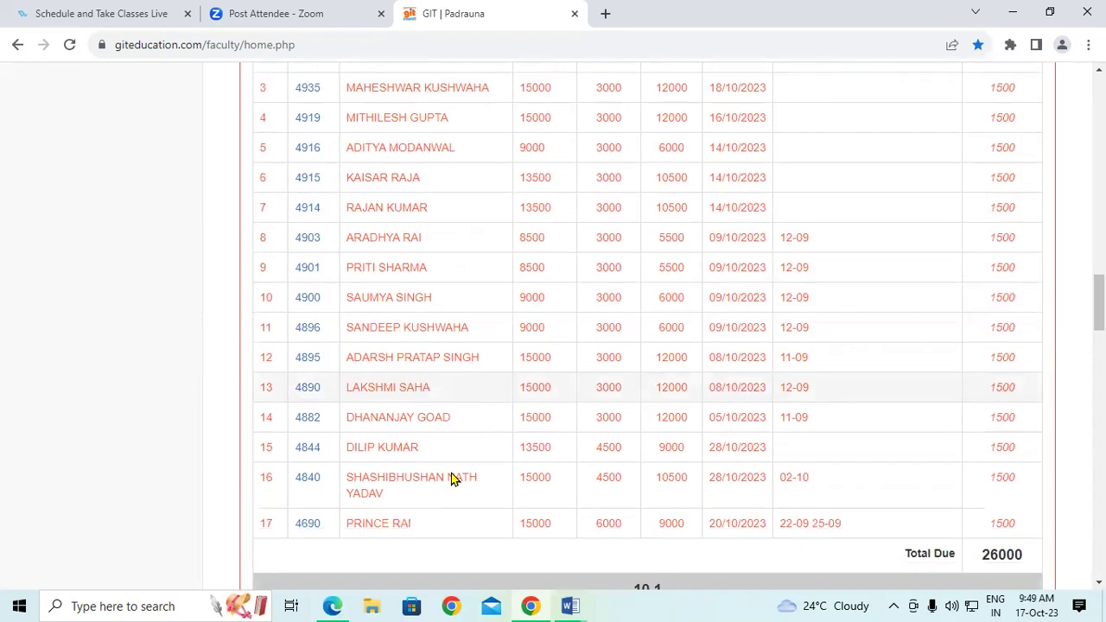
pyautogui.moveTo(345, 420); pyautogui.dragTo(451, 424)
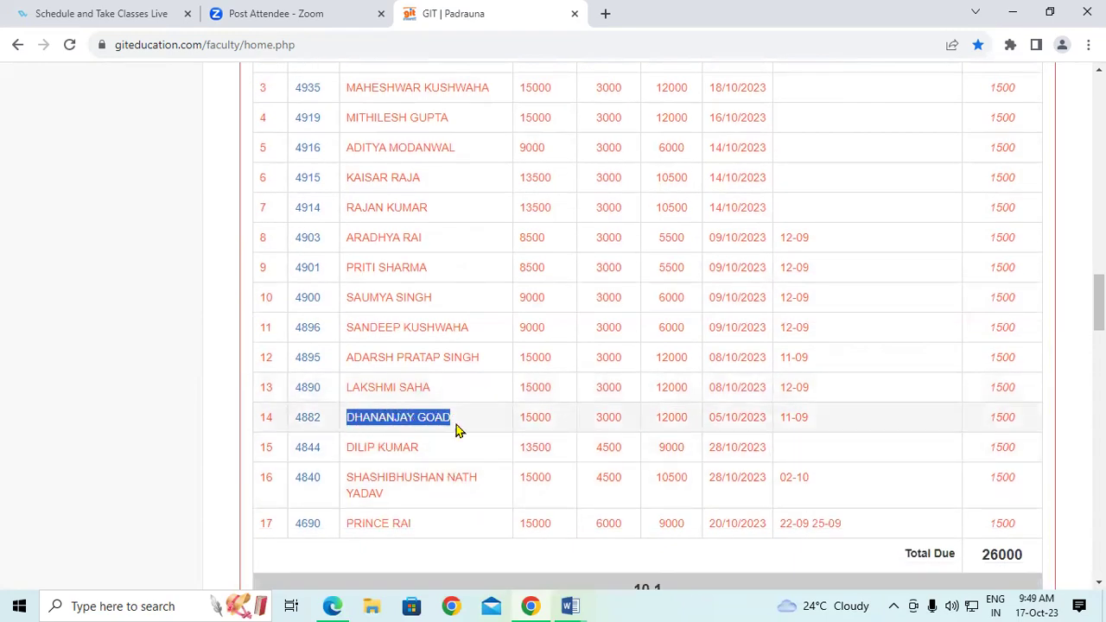
pyautogui.click(457, 429)
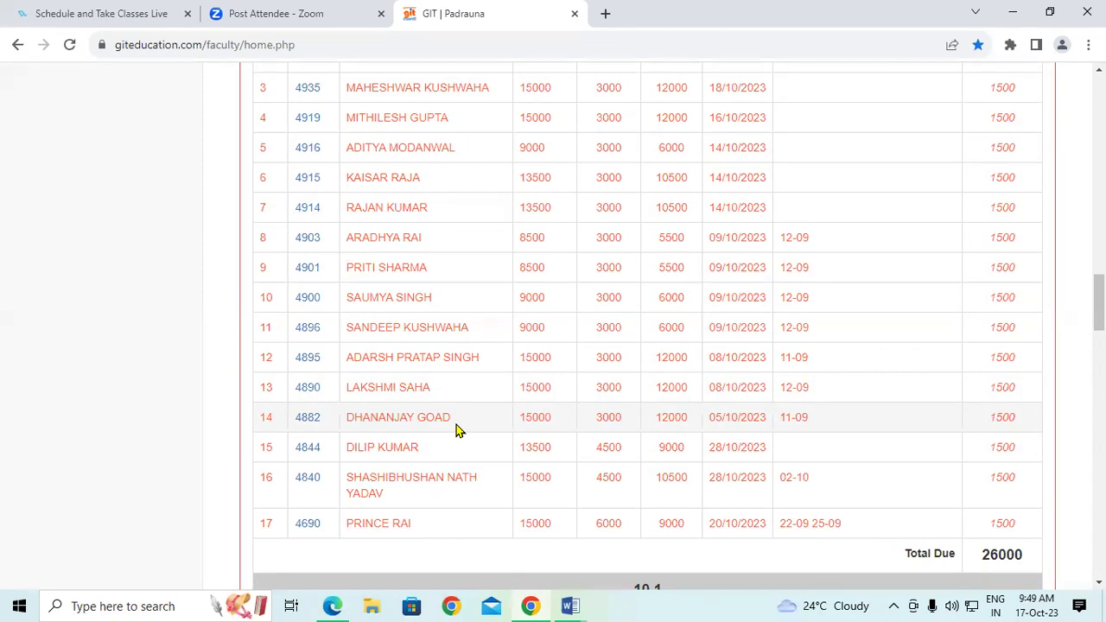
pyautogui.moveTo(361, 478); pyautogui.dragTo(440, 503)
pyautogui.click(398, 538)
pyautogui.moveTo(346, 484); pyautogui.dragTo(413, 502)
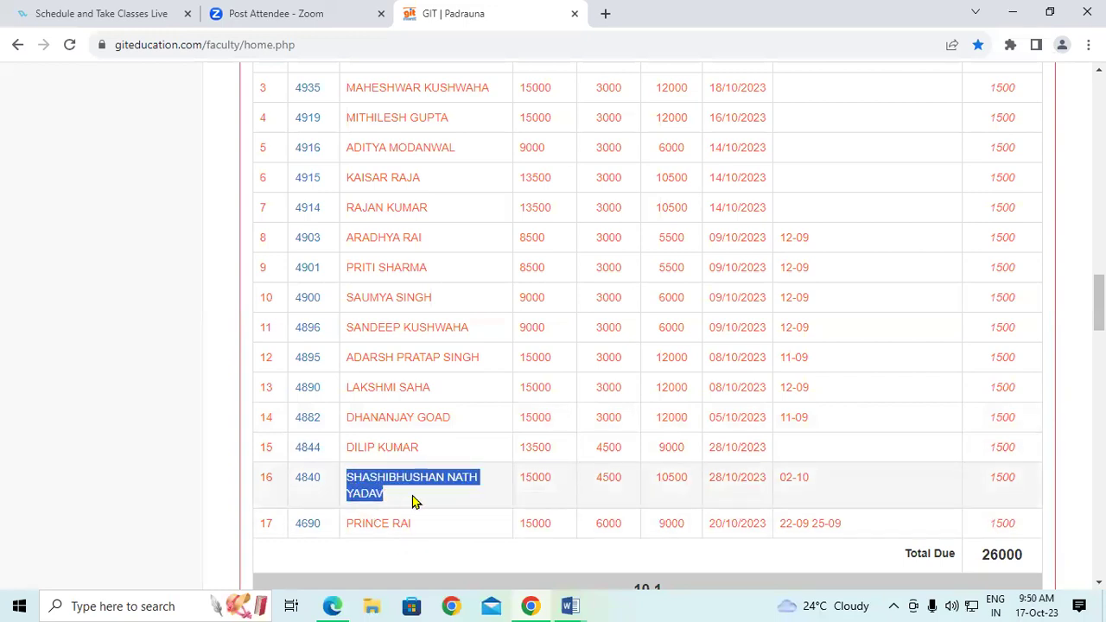
pyautogui.click(413, 502)
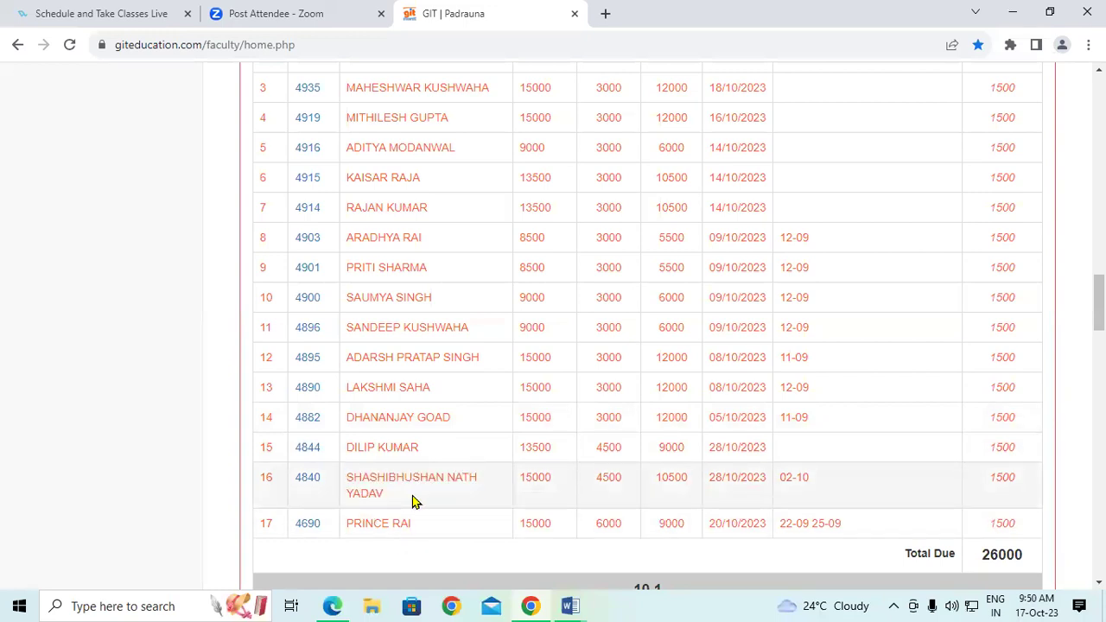
pyautogui.moveTo(346, 523); pyautogui.dragTo(451, 528)
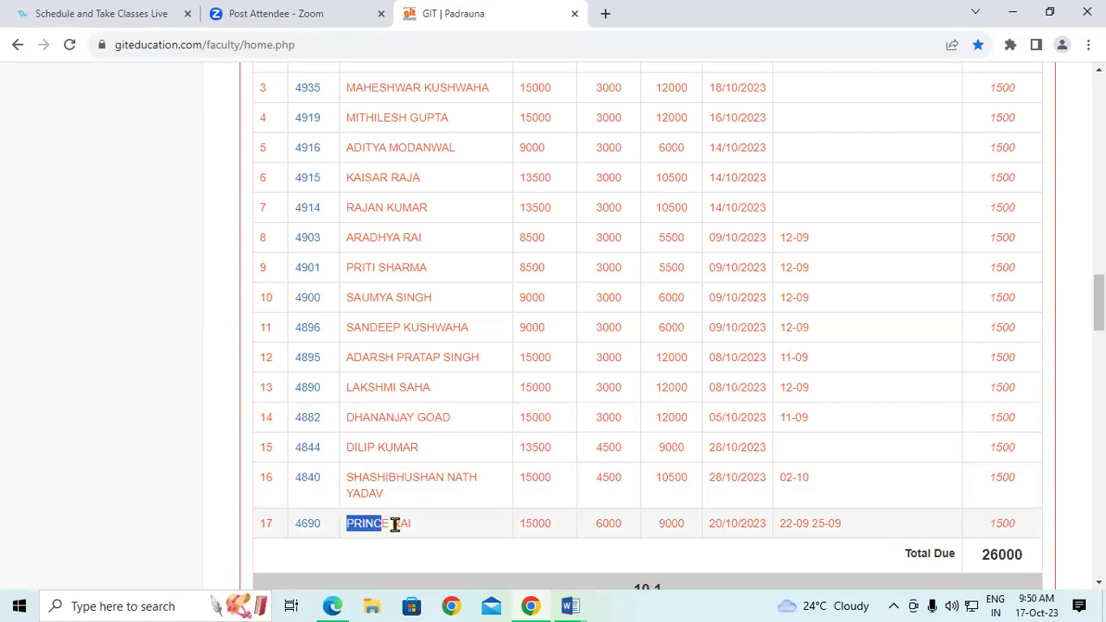
pyautogui.scroll(1, 450, 529)
# - Scroll back to the top and open the Take Attendance page from the Attendance menu
pyautogui.scroll(2, 451, 530)
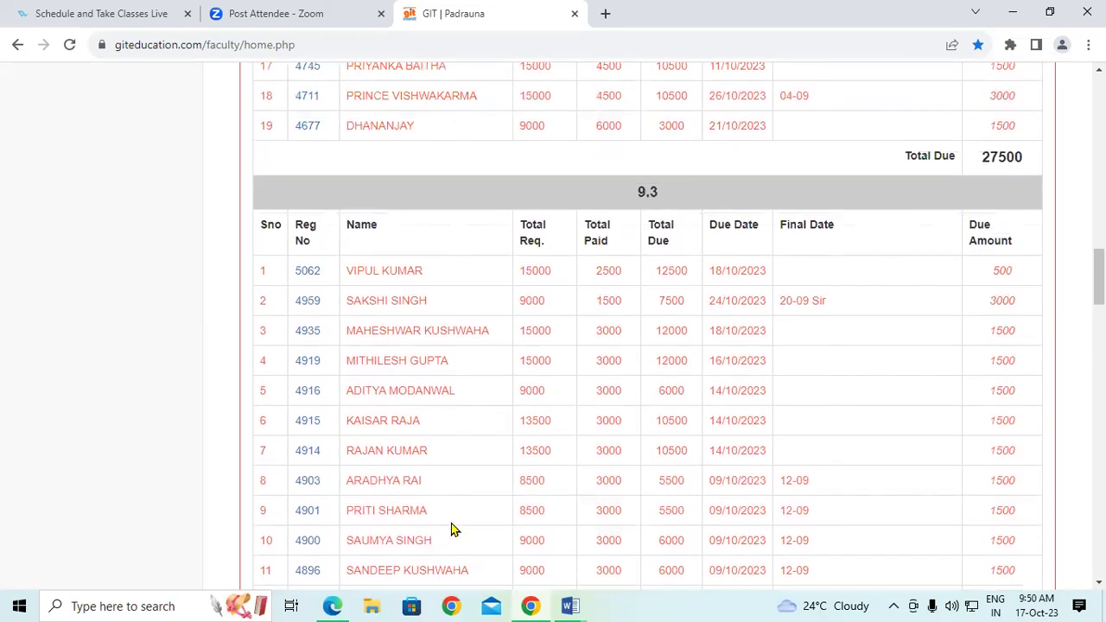
pyautogui.scroll(7, 451, 530)
pyautogui.scroll(7, 451, 530)
pyautogui.scroll(5, 450, 530)
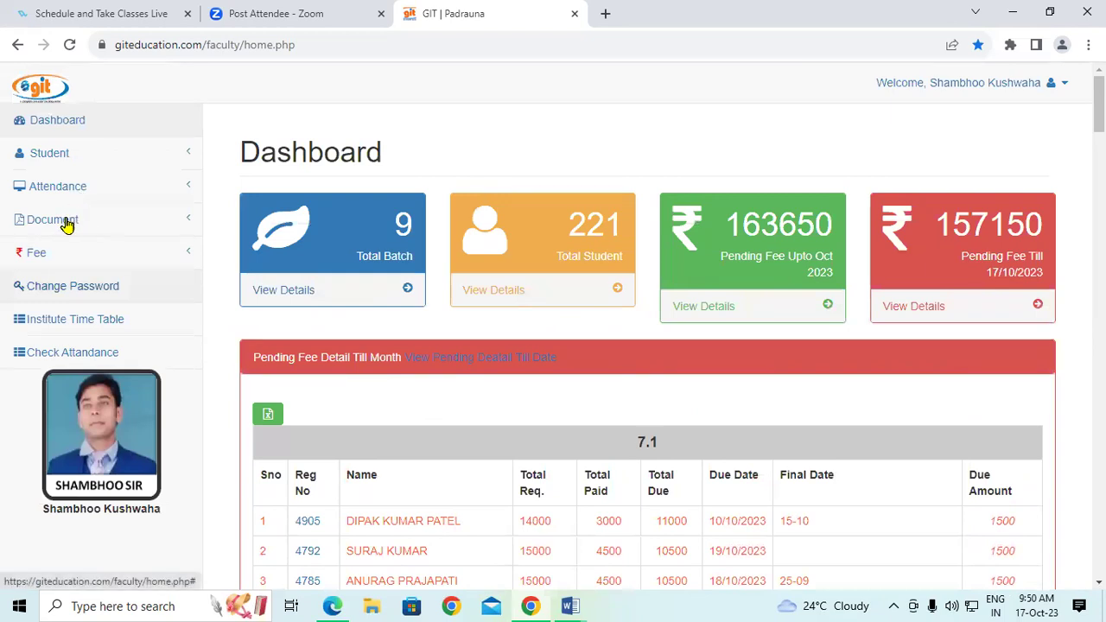
pyautogui.click(69, 188)
pyautogui.click(62, 218)
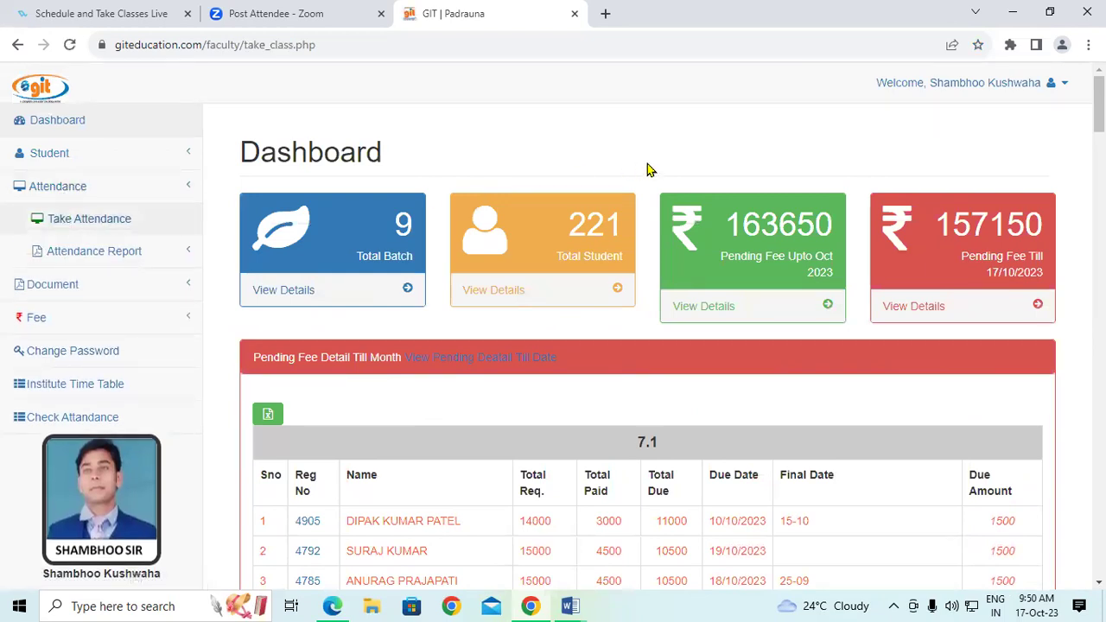
pyautogui.click(292, 154)
# - Choose batch 9.3 and subject MS Word, then load the student list
pyautogui.click(292, 214)
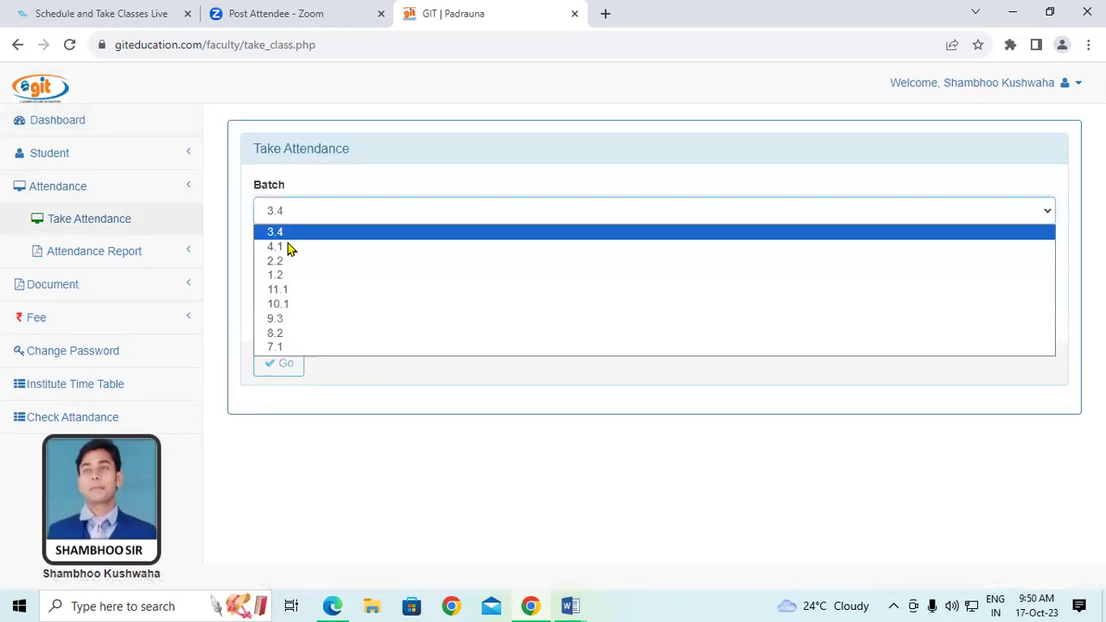
pyautogui.click(284, 324)
pyautogui.click(316, 276)
pyautogui.scroll(-2, 346, 518)
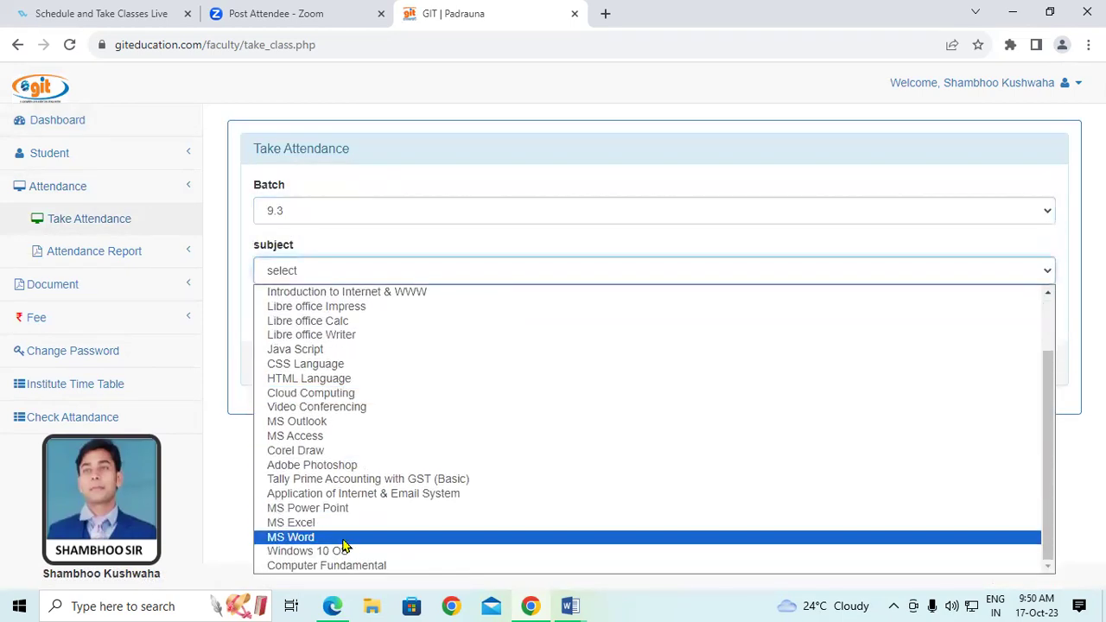
pyautogui.click(343, 537)
pyautogui.scroll(-3, 276, 521)
pyautogui.click(278, 522)
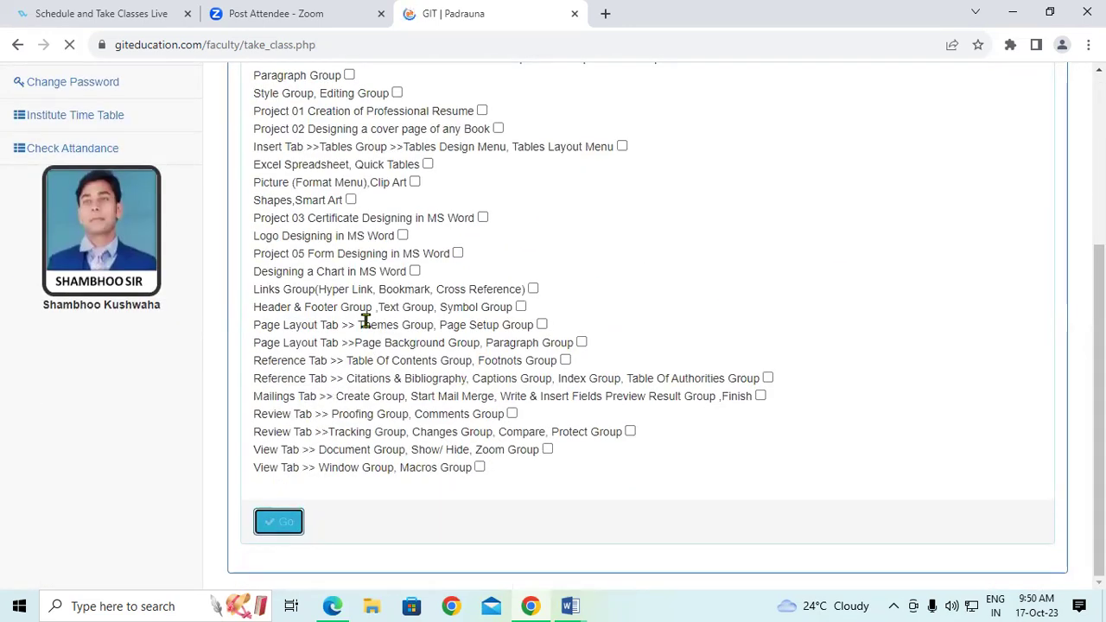
# - Review the first rows of the roster and mark the row 2 student absent
pyautogui.moveTo(339, 274); pyautogui.dragTo(567, 274)
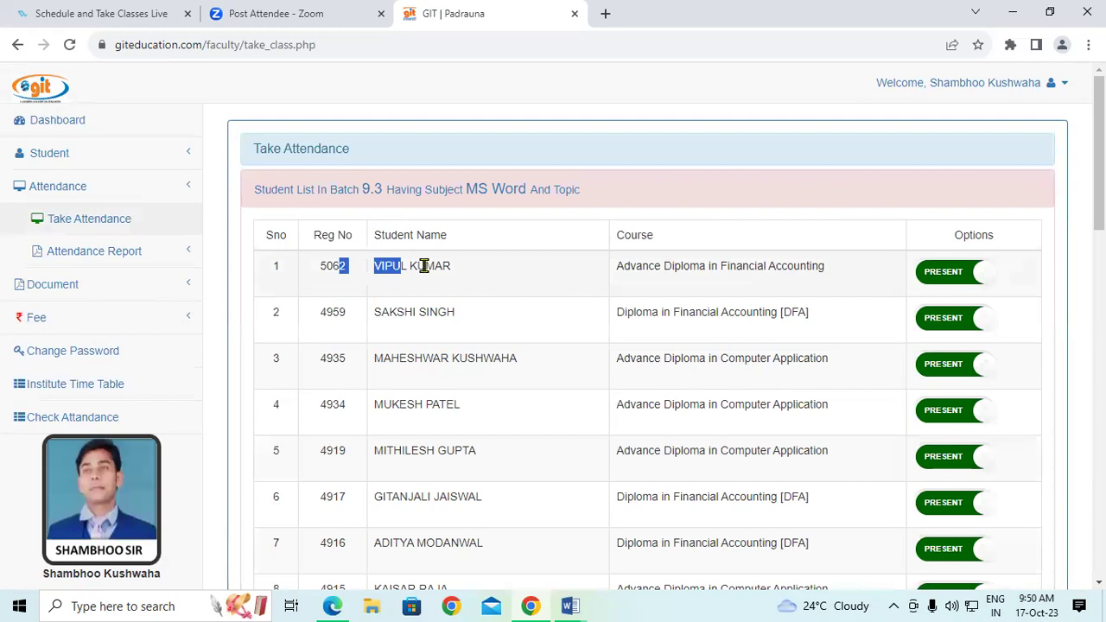
pyautogui.moveTo(368, 329); pyautogui.dragTo(670, 312)
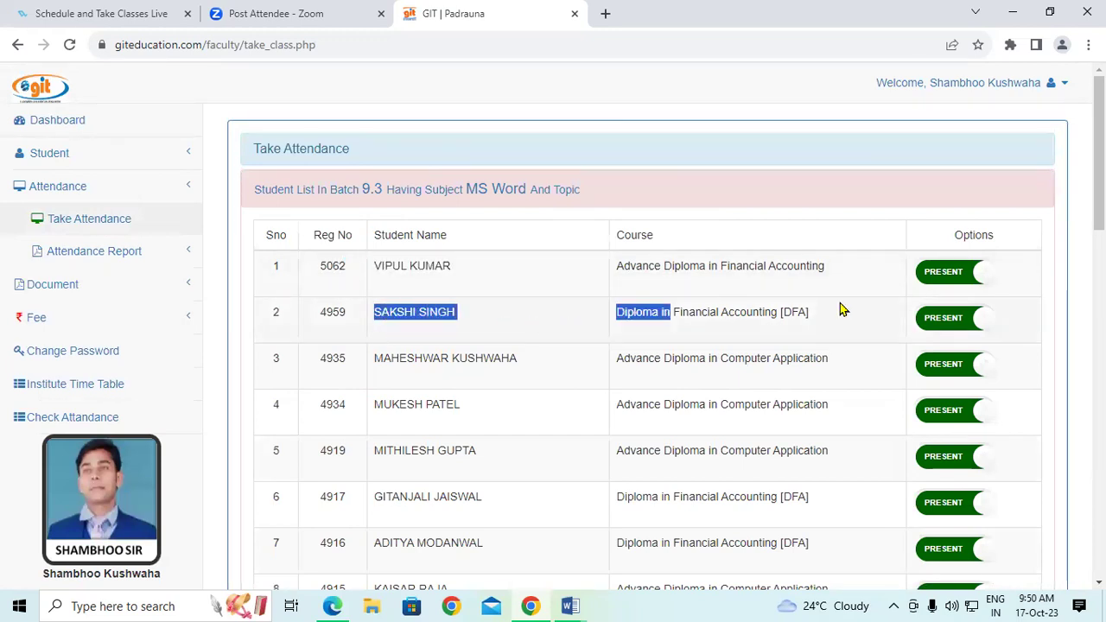
pyautogui.click(942, 322)
pyautogui.moveTo(343, 361); pyautogui.dragTo(570, 374)
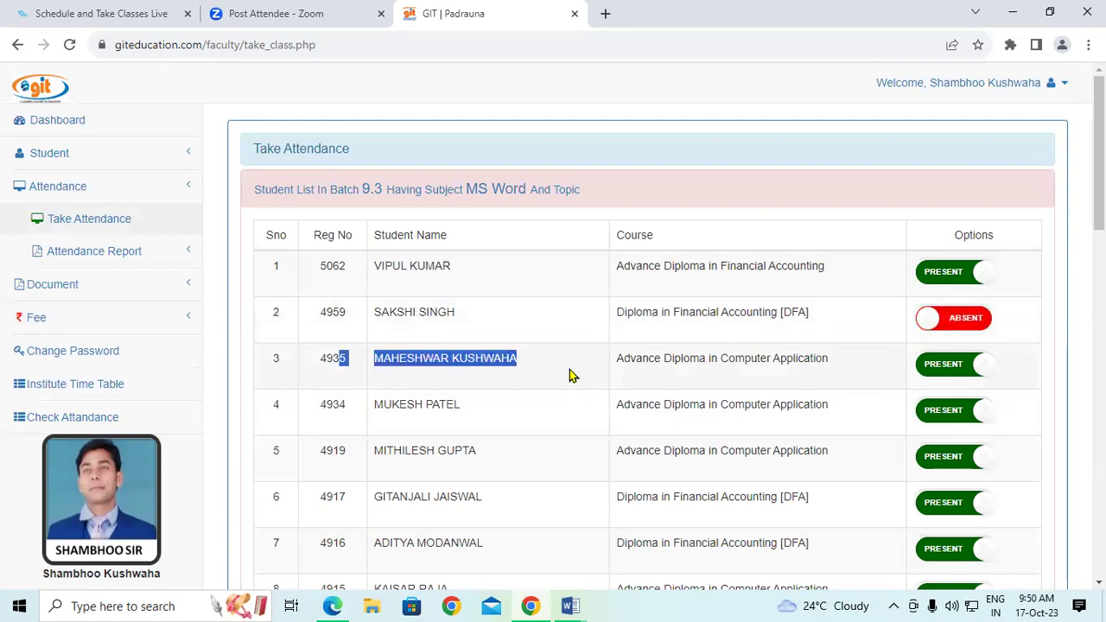
pyautogui.moveTo(373, 406); pyautogui.dragTo(506, 420)
# - Go through rows 5 to 8 and mark the row 8 student absent
pyautogui.scroll(-2, 507, 420)
pyautogui.moveTo(373, 289); pyautogui.dragTo(497, 294)
pyautogui.moveTo(362, 350); pyautogui.dragTo(482, 366)
pyautogui.moveTo(378, 387); pyautogui.dragTo(523, 392)
pyautogui.moveTo(365, 439); pyautogui.dragTo(458, 437)
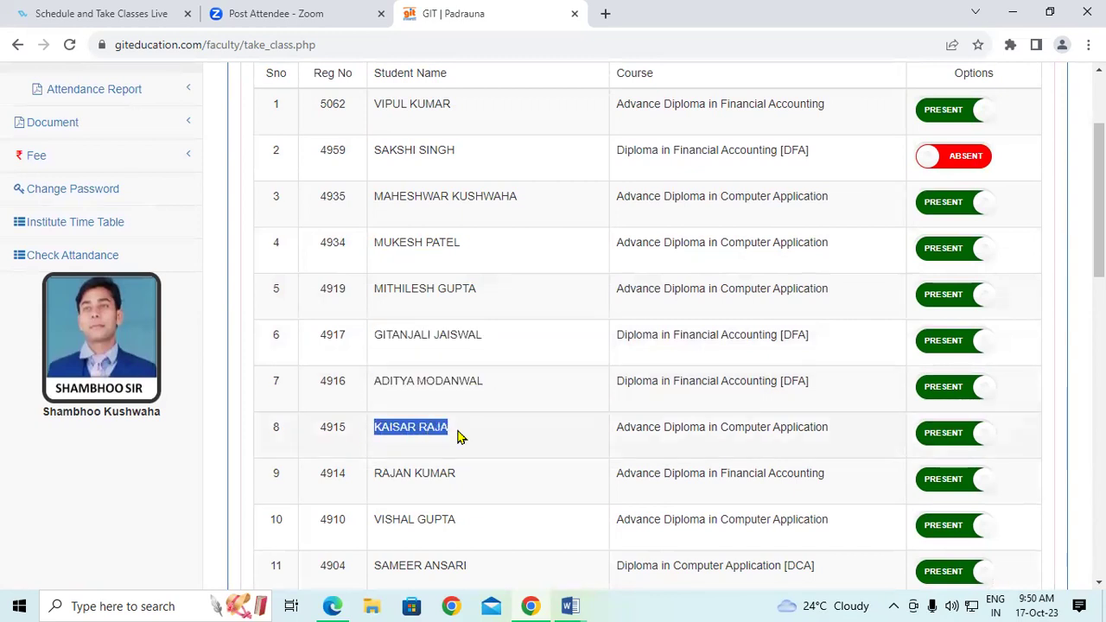
pyautogui.scroll(-1, 622, 398)
pyautogui.click(959, 354)
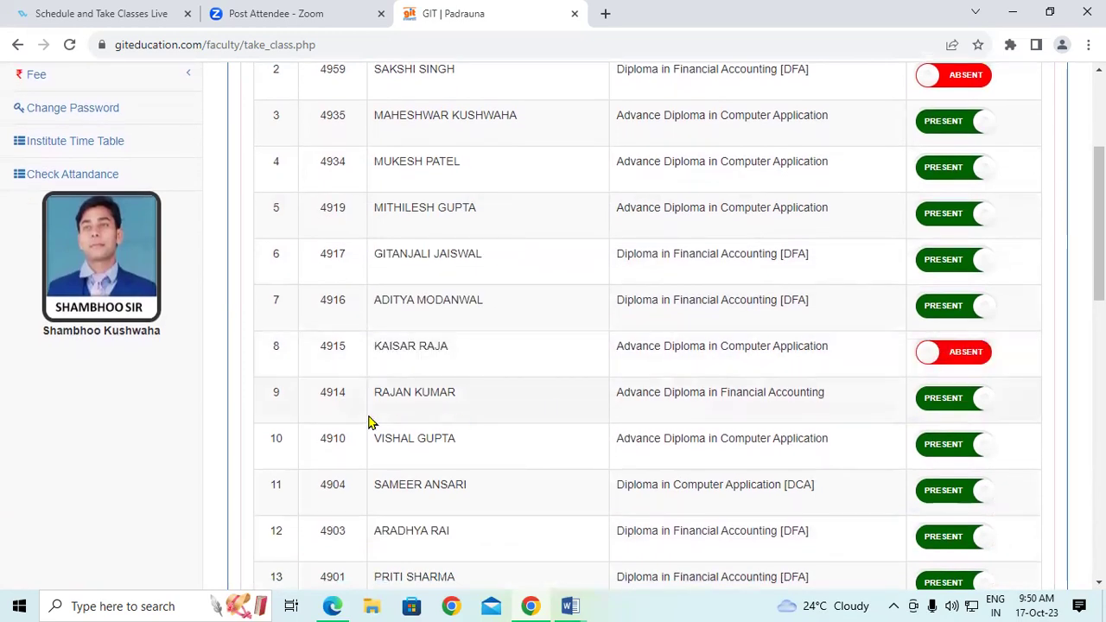
pyautogui.moveTo(369, 421); pyautogui.dragTo(520, 407)
pyautogui.moveTo(365, 447); pyautogui.dragTo(506, 447)
# - Go through rows 11 to 16 and mark the row 16 student absent
pyautogui.scroll(-1, 506, 447)
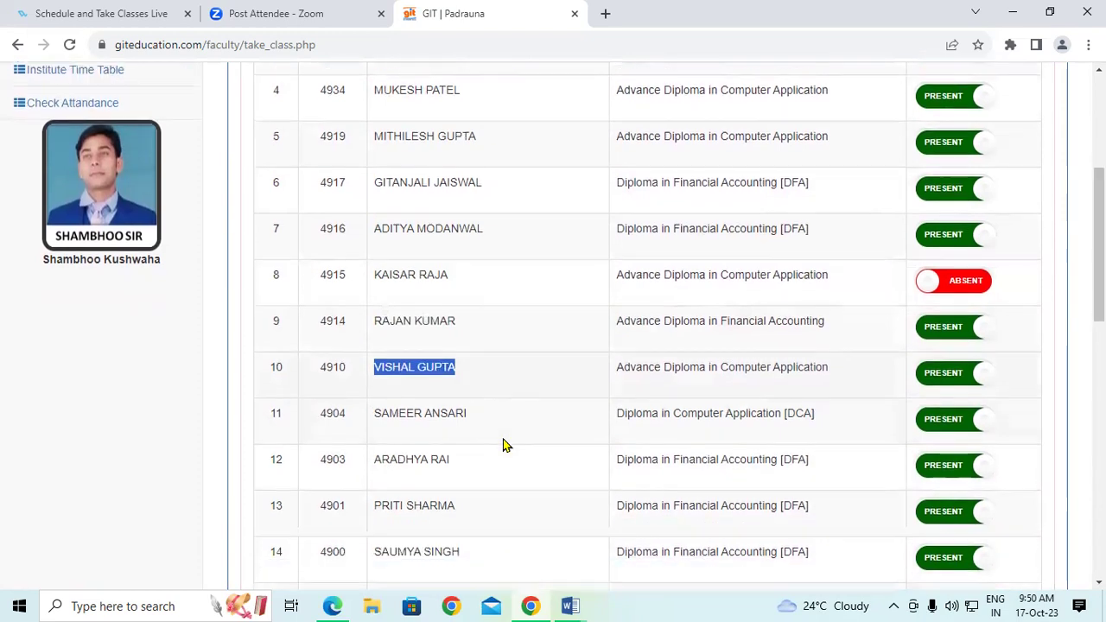
pyautogui.moveTo(354, 409); pyautogui.dragTo(516, 420)
pyautogui.moveTo(358, 459); pyautogui.dragTo(489, 458)
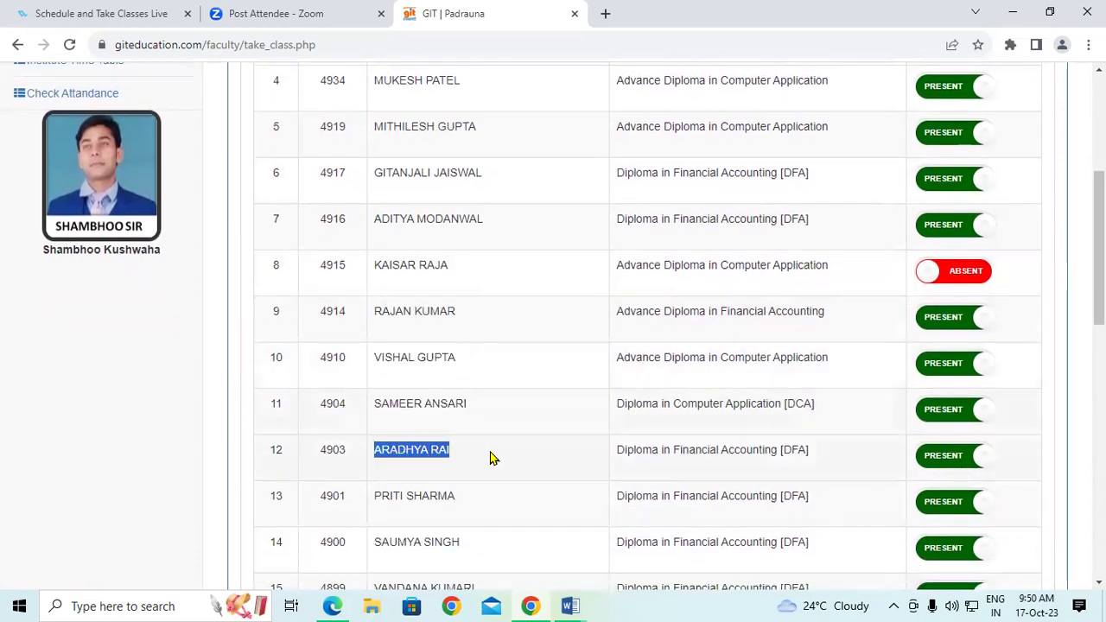
pyautogui.scroll(-1, 489, 458)
pyautogui.moveTo(369, 416); pyautogui.dragTo(474, 452)
pyautogui.moveTo(371, 460); pyautogui.dragTo(488, 467)
pyautogui.moveTo(376, 508); pyautogui.dragTo(513, 513)
pyautogui.scroll(-1, 513, 513)
pyautogui.moveTo(380, 486); pyautogui.dragTo(554, 490)
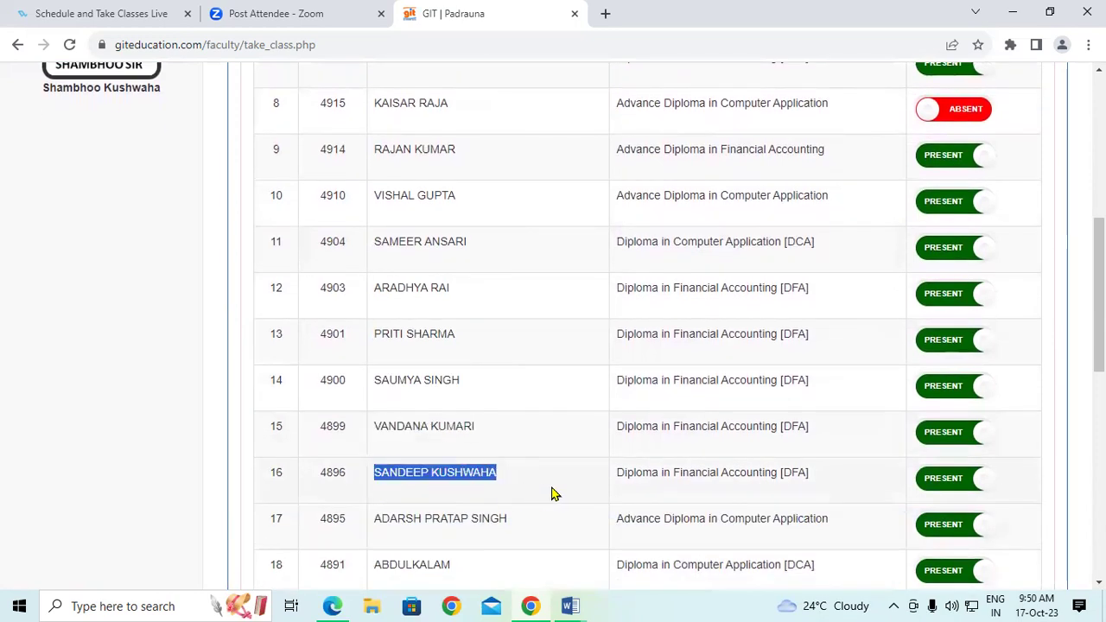
pyautogui.click(936, 488)
# - Scroll through the remaining roster rows checking each student's name
pyautogui.moveTo(343, 529); pyautogui.dragTo(521, 528)
pyautogui.scroll(-1, 484, 521)
pyautogui.moveTo(336, 508); pyautogui.dragTo(493, 501)
pyautogui.scroll(-1, 462, 501)
pyautogui.moveTo(420, 463); pyautogui.dragTo(489, 469)
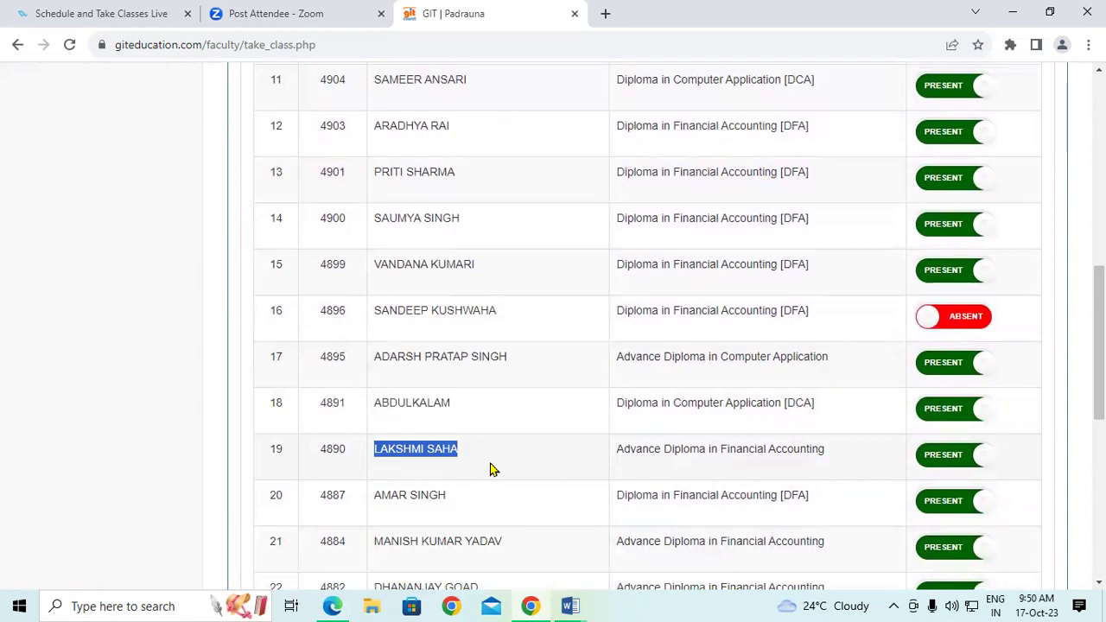
pyautogui.scroll(-1, 490, 469)
pyautogui.moveTo(370, 432); pyautogui.dragTo(456, 434)
pyautogui.moveTo(350, 476); pyautogui.dragTo(543, 477)
pyautogui.scroll(-1, 544, 477)
pyautogui.moveTo(369, 443); pyautogui.dragTo(527, 444)
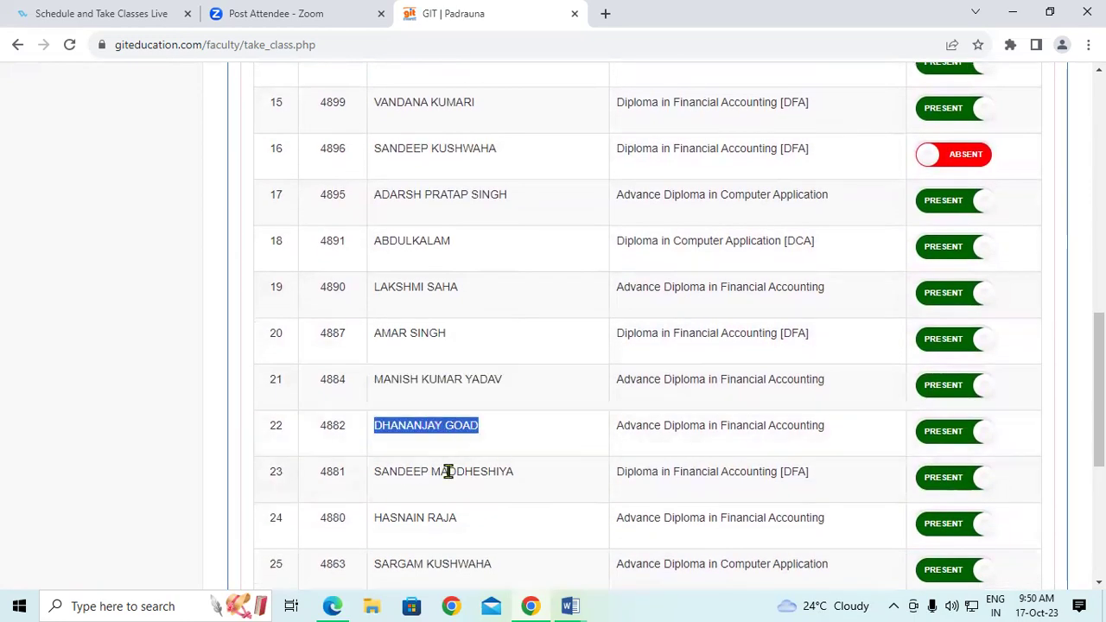
pyautogui.moveTo(362, 495); pyautogui.dragTo(533, 489)
pyautogui.scroll(-2, 523, 473)
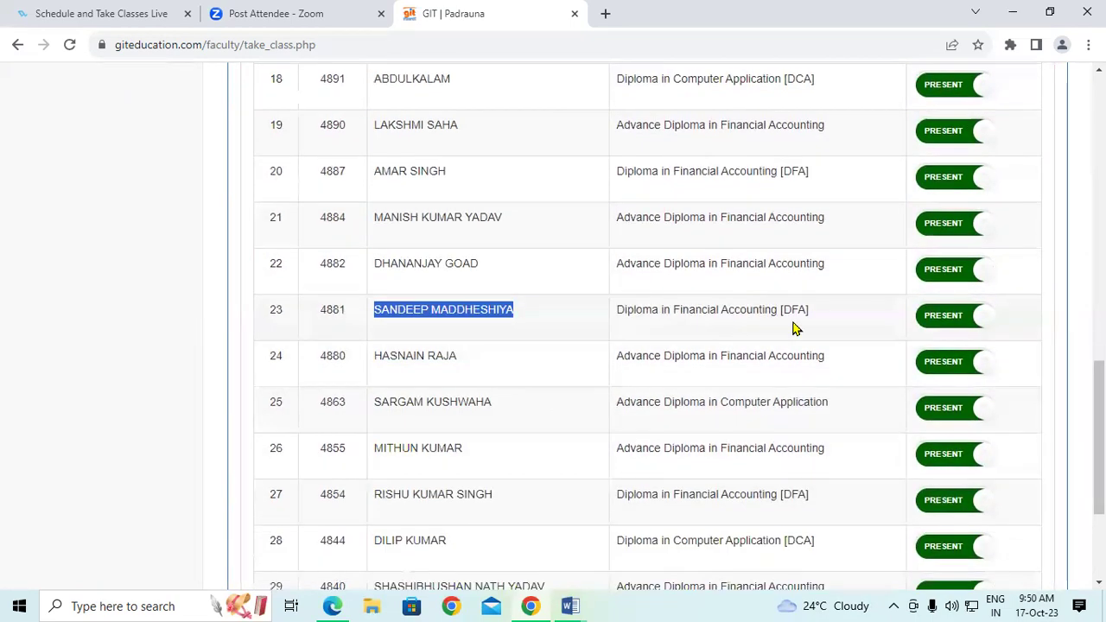
# - Mark the students in rows 23 and 24 absent
pyautogui.click(945, 316)
pyautogui.moveTo(327, 367); pyautogui.dragTo(513, 369)
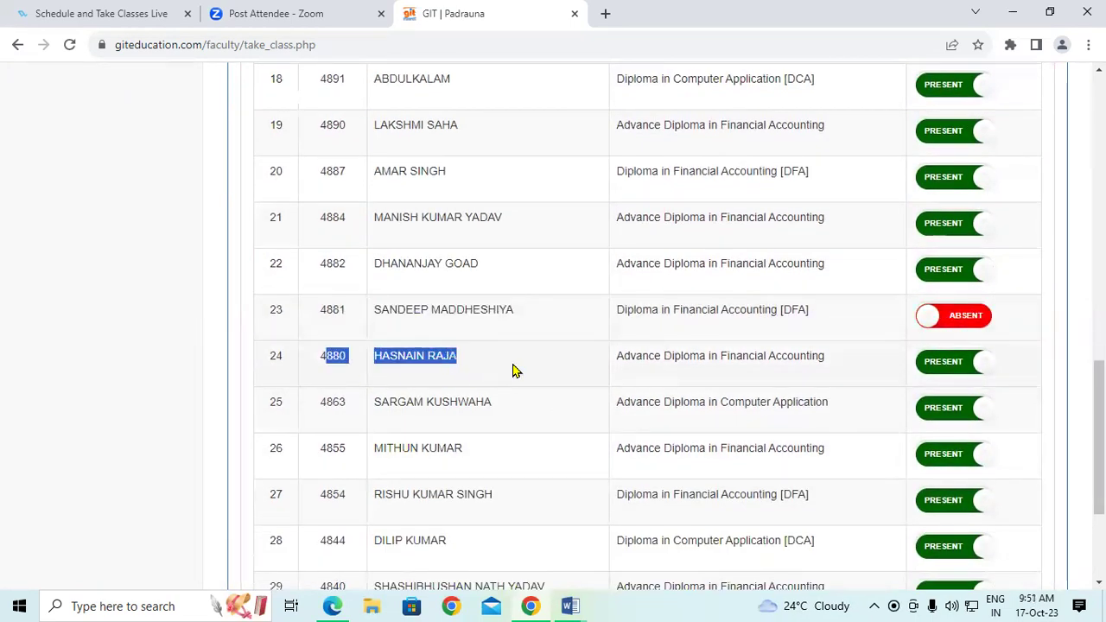
pyautogui.click(951, 362)
pyautogui.moveTo(370, 403); pyautogui.dragTo(536, 423)
pyautogui.scroll(-1, 375, 402)
pyautogui.moveTo(370, 368); pyautogui.dragTo(476, 390)
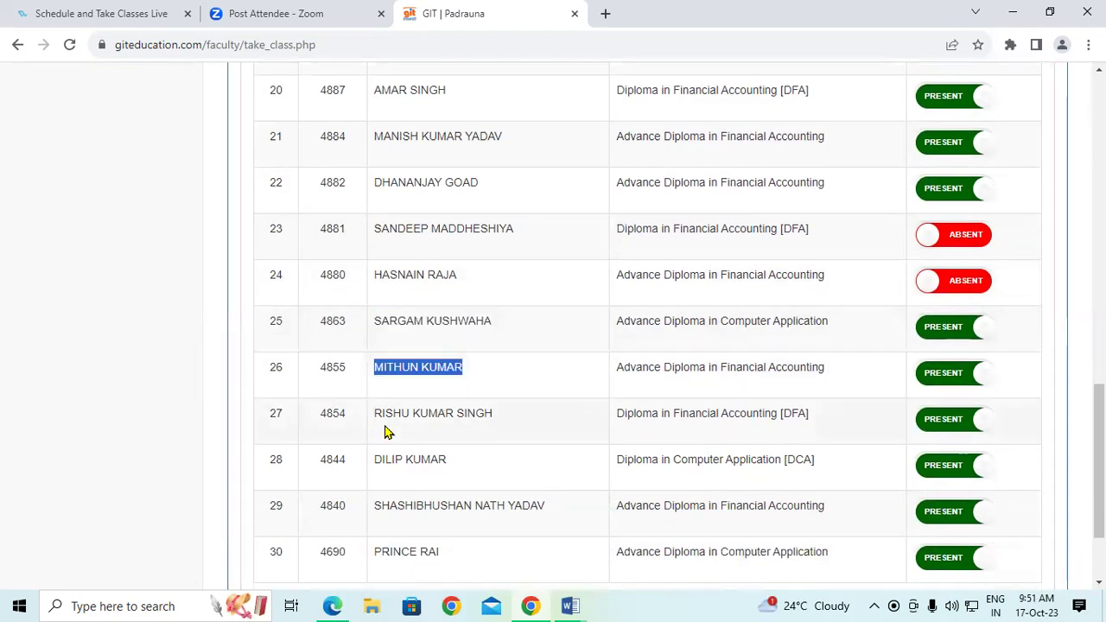
# - Mark the students in rows 27, 28 and 29 absent
pyautogui.moveTo(371, 413); pyautogui.dragTo(509, 418)
pyautogui.click(947, 420)
pyautogui.moveTo(356, 473); pyautogui.dragTo(478, 471)
pyautogui.scroll(-1, 501, 464)
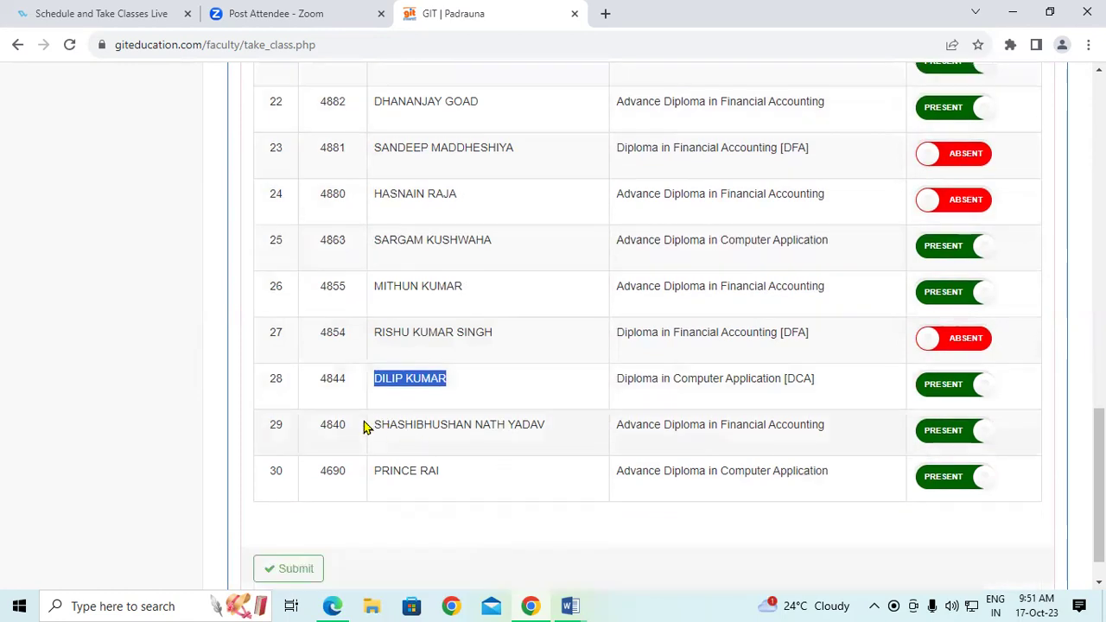
pyautogui.click(950, 403)
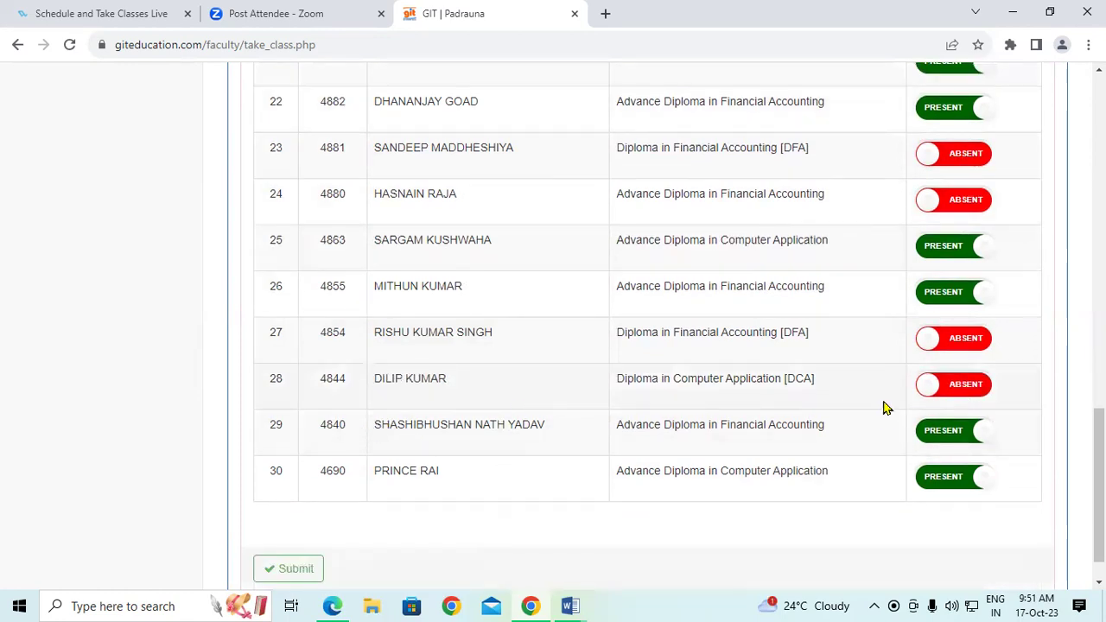
pyautogui.moveTo(367, 424); pyautogui.dragTo(703, 425)
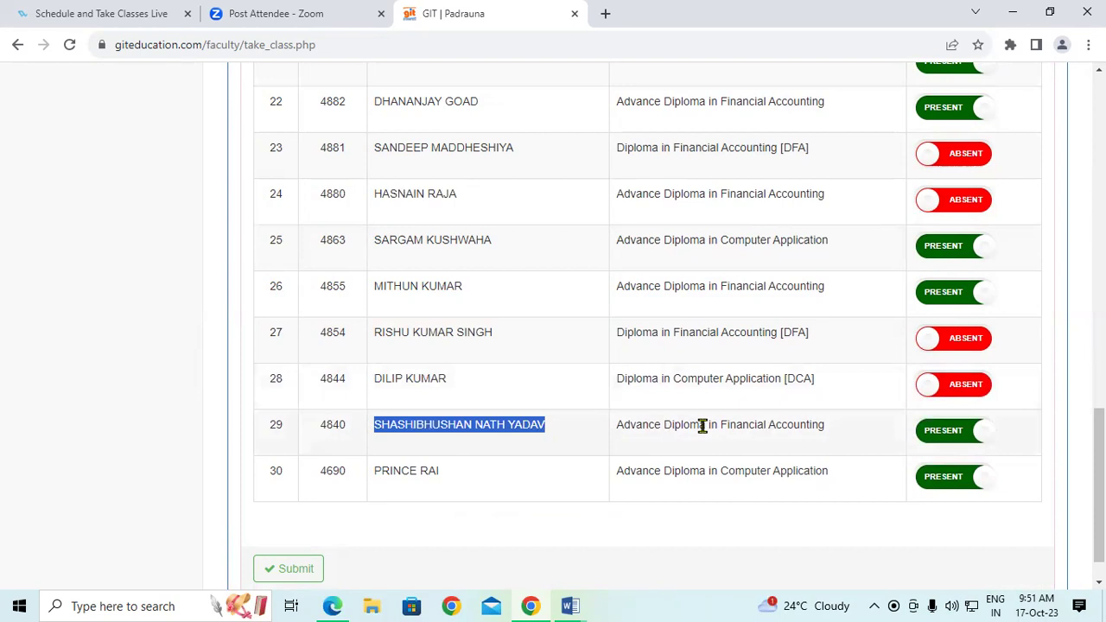
pyautogui.click(946, 435)
# - Recheck rows 25 to 30, then submit and confirm the batch 9.3 attendance
pyautogui.moveTo(359, 488); pyautogui.dragTo(527, 481)
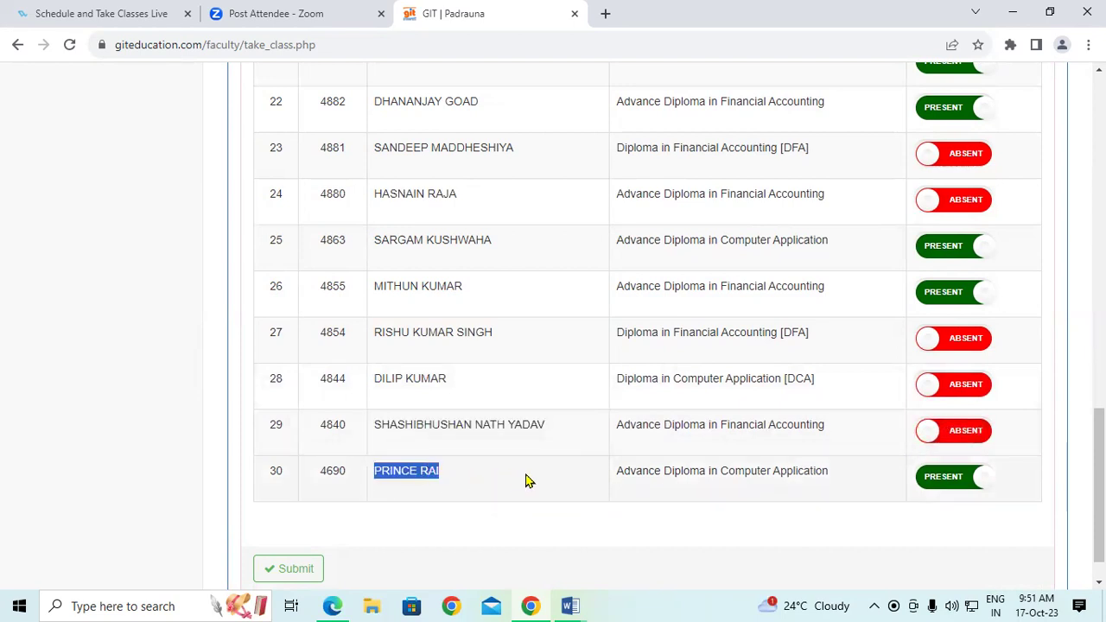
pyautogui.click(440, 484)
pyautogui.moveTo(370, 336); pyautogui.dragTo(507, 343)
pyautogui.click(570, 340)
pyautogui.moveTo(360, 295); pyautogui.dragTo(493, 298)
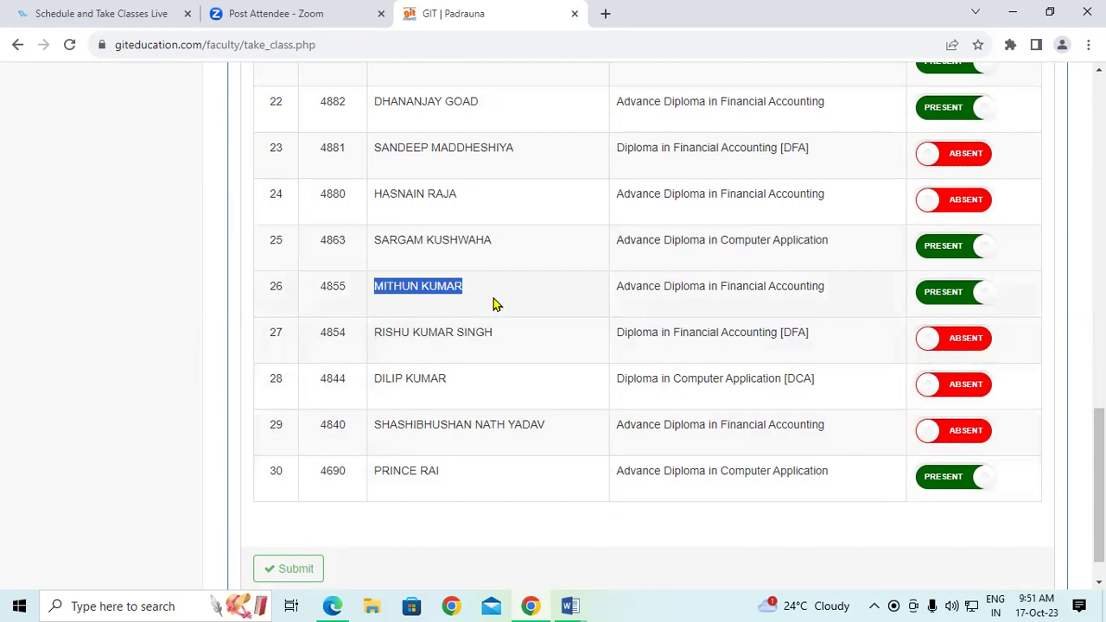
pyautogui.click(493, 298)
pyautogui.moveTo(370, 247); pyautogui.dragTo(518, 252)
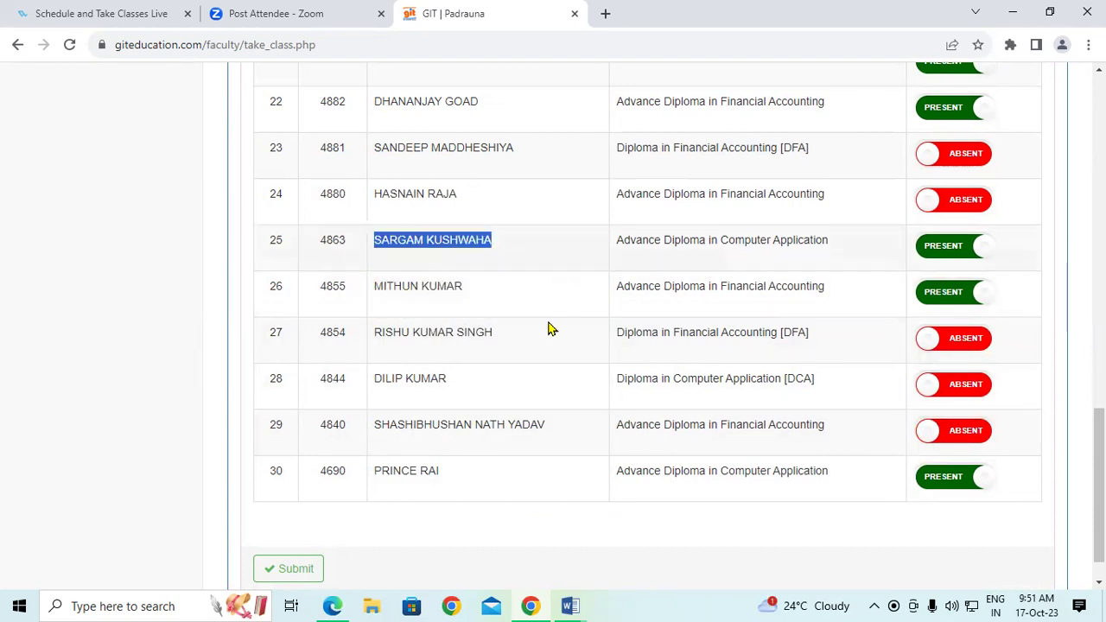
pyautogui.scroll(-1, 548, 329)
pyautogui.click(487, 463)
pyautogui.click(296, 522)
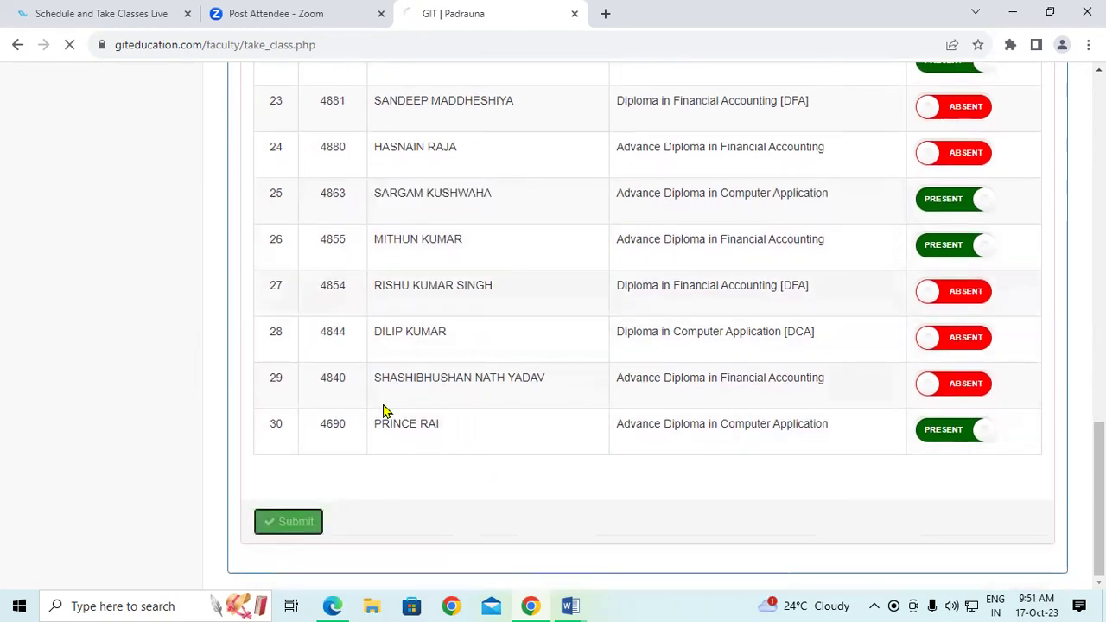
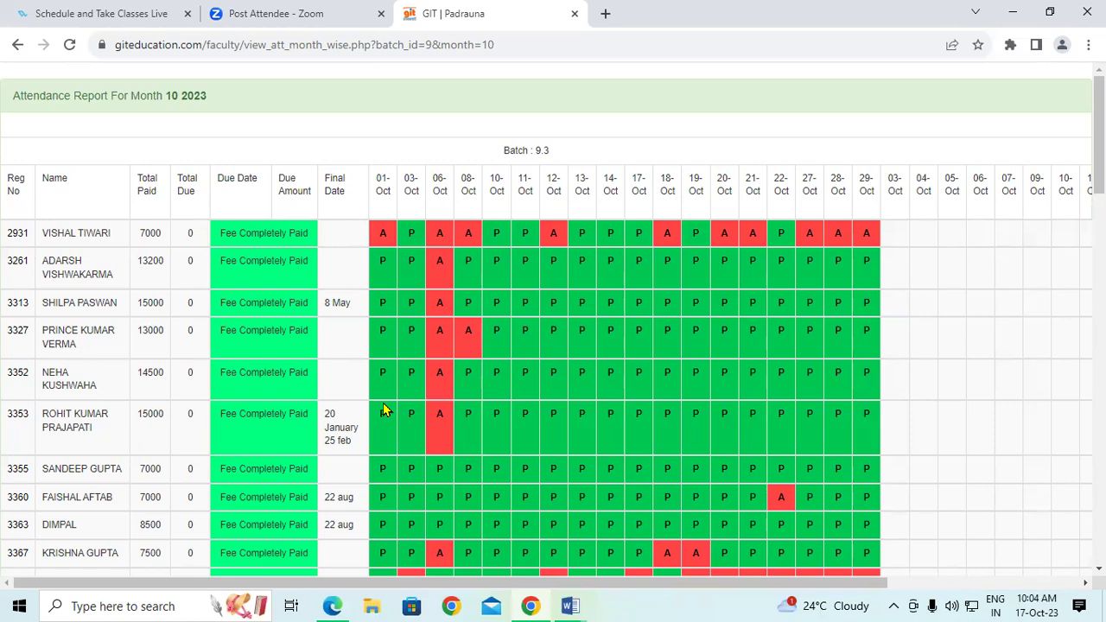
# - Return to the WinUall Schedule & Take Classes Live page and log out via the profile menu
pyautogui.click(386, 410)
pyautogui.hotkey('ctrl', '1')
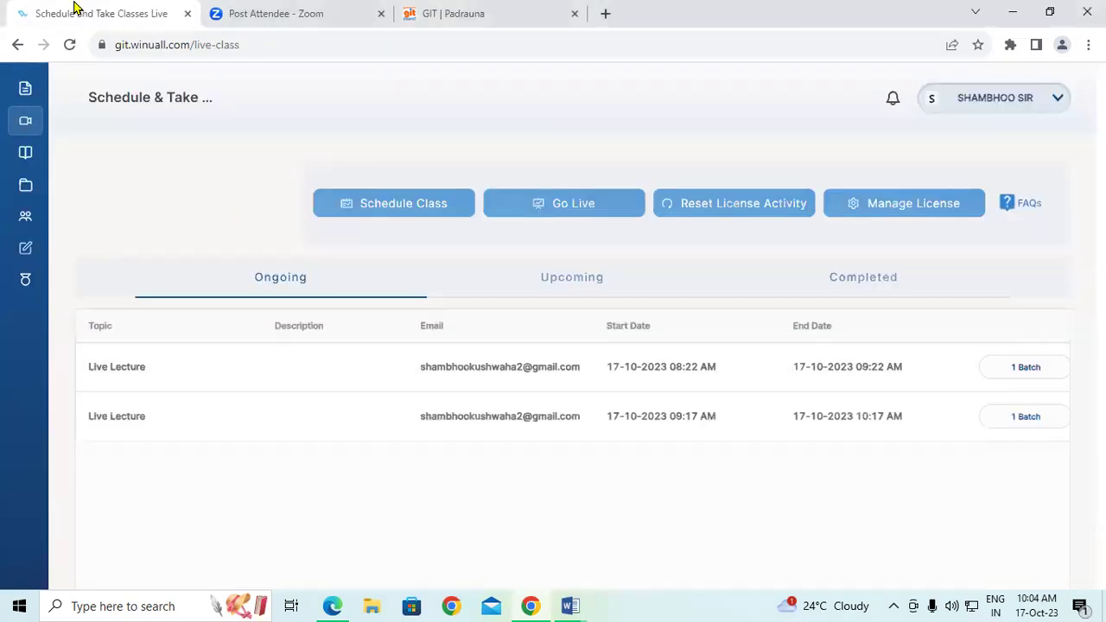
pyautogui.click(962, 112)
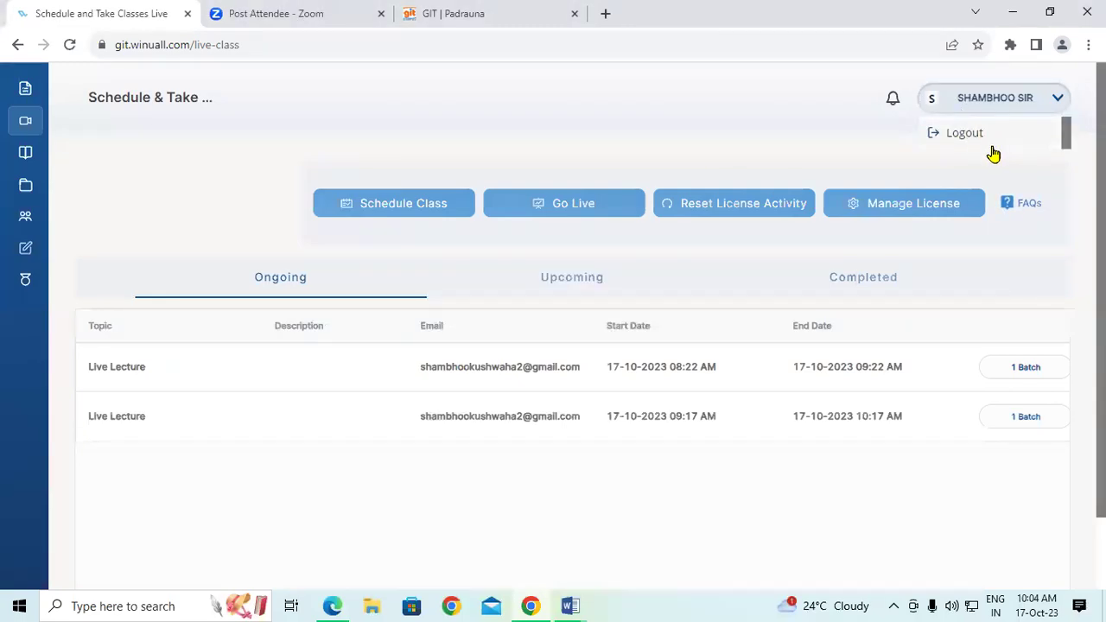
pyautogui.click(992, 137)
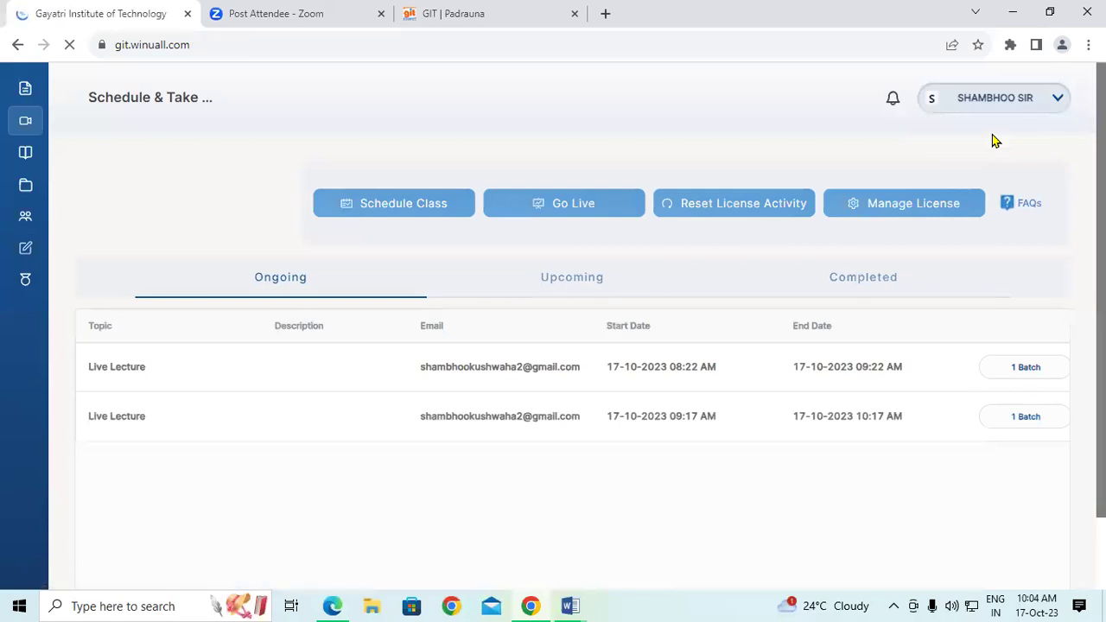